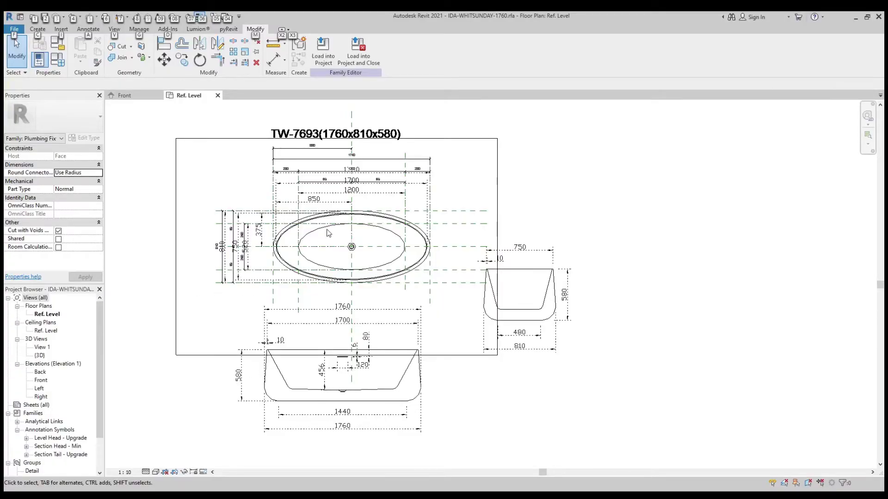
- Frame the imported TW-7693 tub drawing in the Ref. Level plan and bring up the Create tools
click(568, 169)
scroll(317, 238, up, 2)
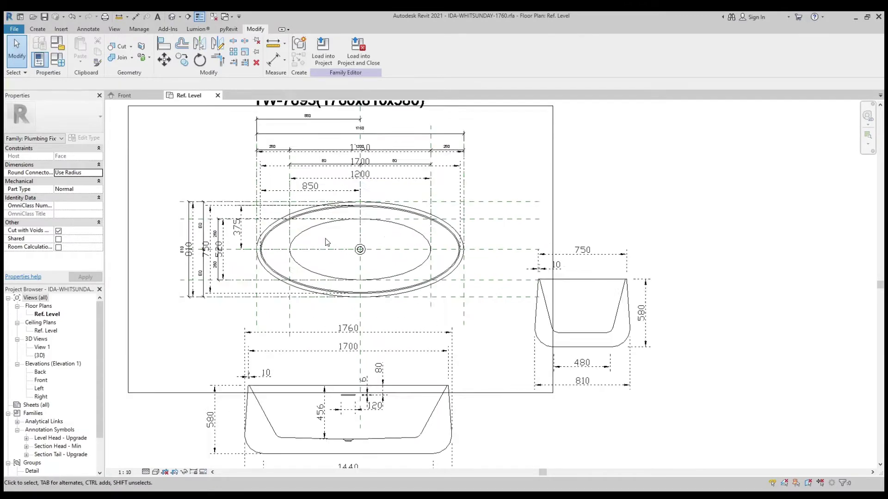
scroll(316, 238, up, 3)
scroll(275, 193, down, 4)
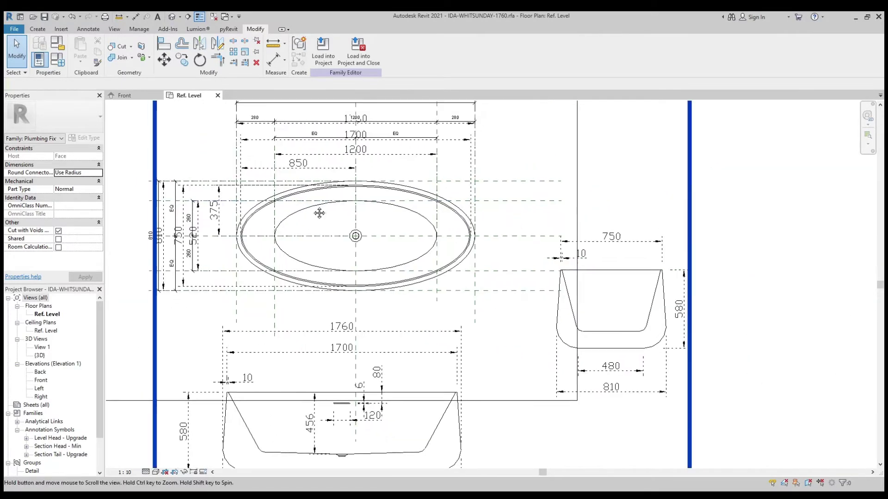
scroll(301, 185, up, 2)
scroll(323, 195, down, 2)
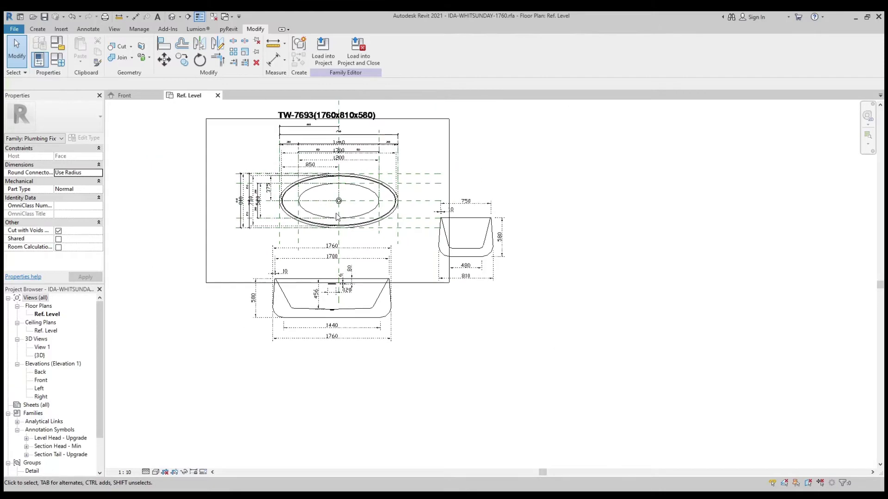
scroll(352, 232, down, 1)
scroll(385, 267, up, 1)
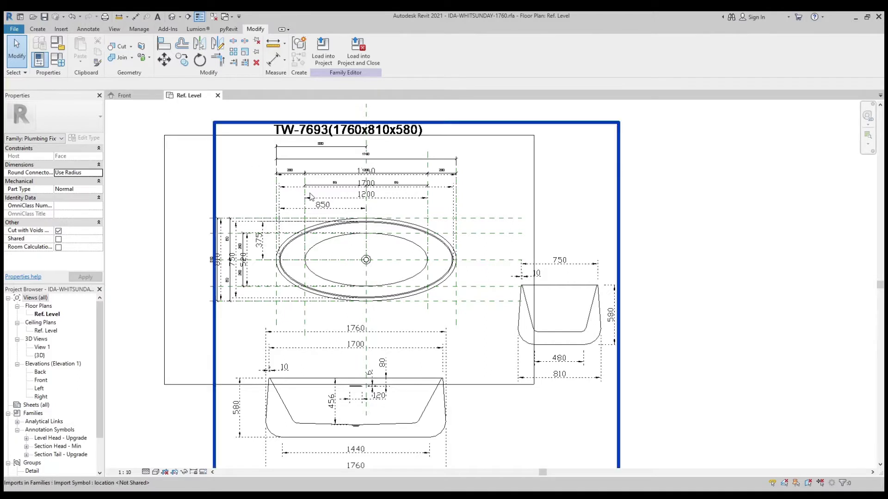
middle_drag(335, 279, 318, 248)
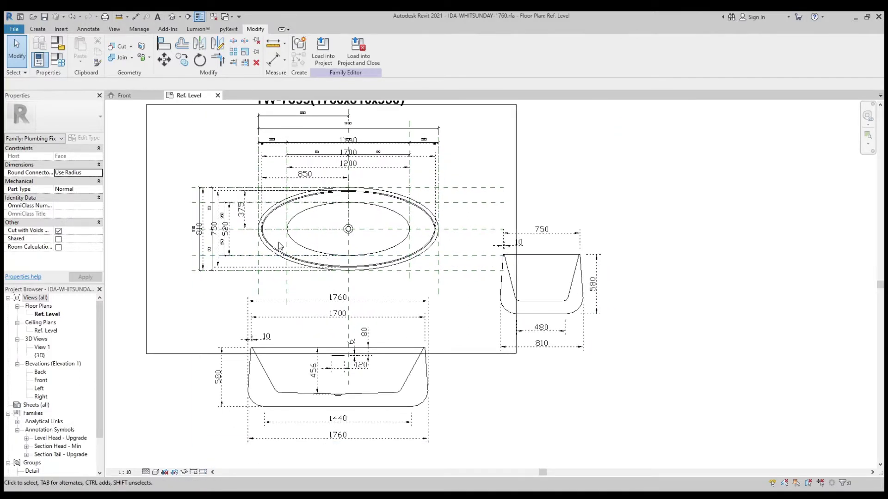
click(38, 28)
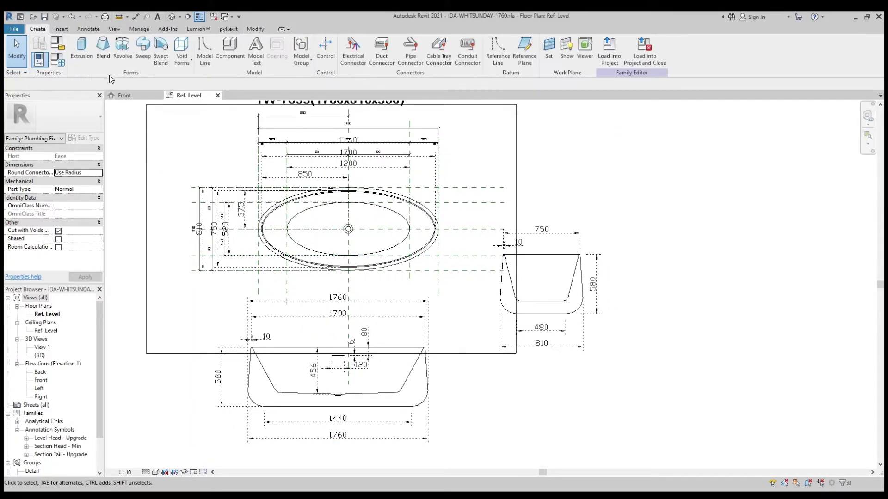
- Start an extrusion sketch by picking the tub's rim ellipse from the plan drawing
click(82, 46)
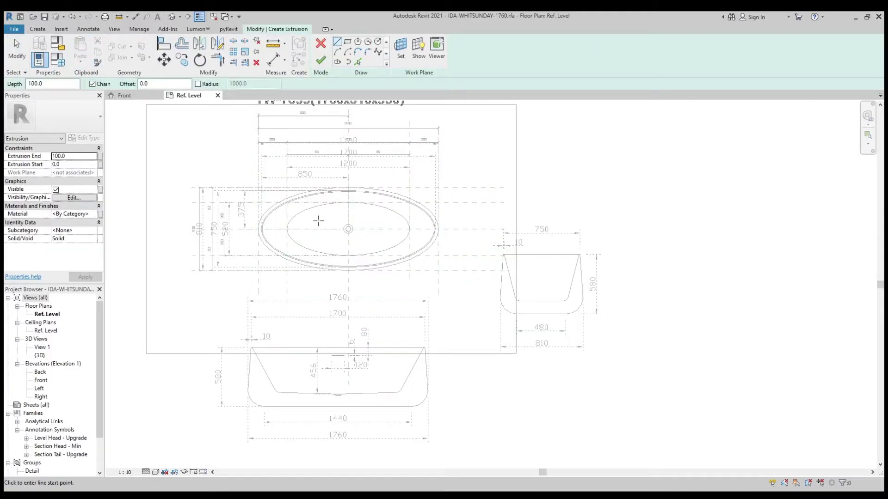
click(358, 62)
scroll(279, 205, up, 2)
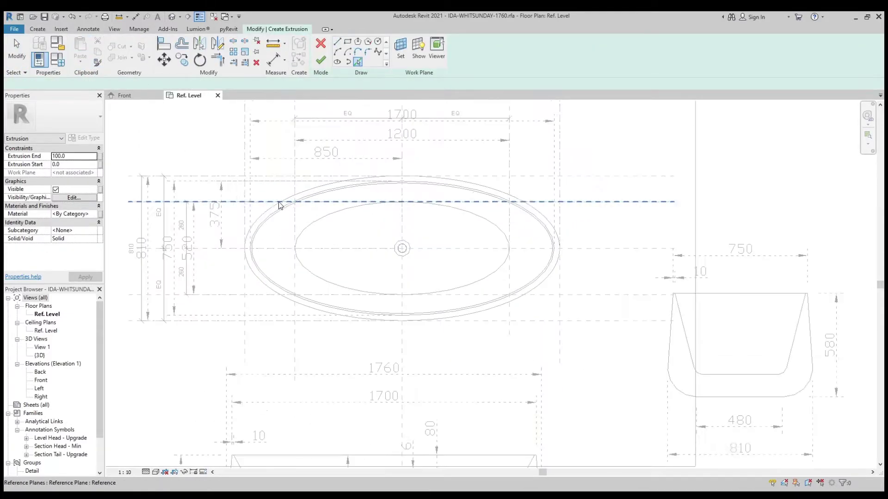
scroll(278, 205, up, 1)
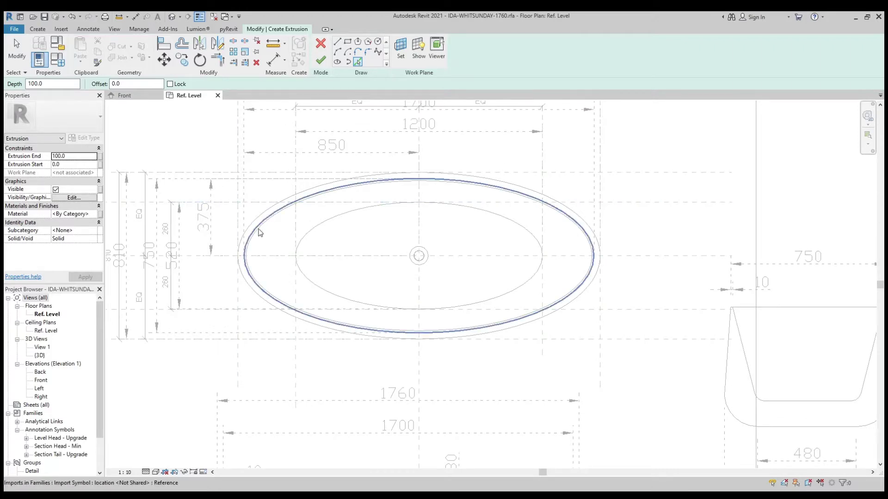
scroll(259, 232, down, 2)
scroll(259, 233, up, 2)
scroll(258, 232, up, 1)
click(258, 231)
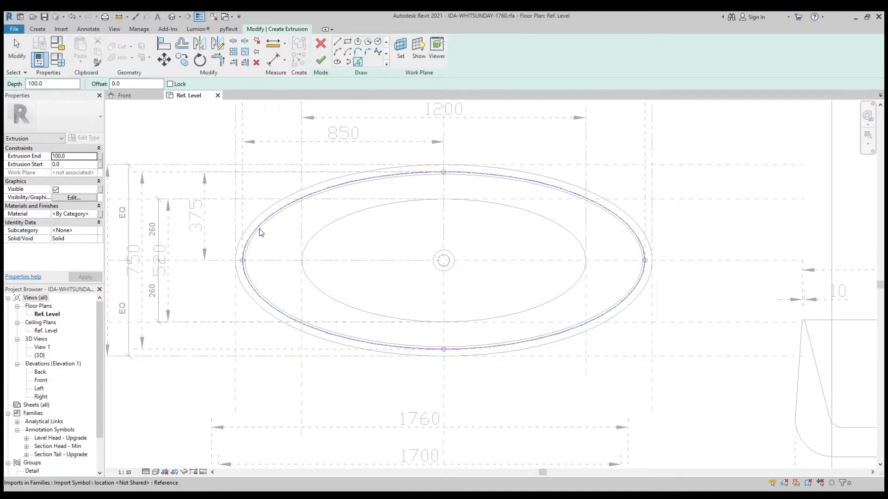
key(Escape)
- Pick the ellipse again at offset 30 and finish the 100-deep extrusion
key(p)
key(k)
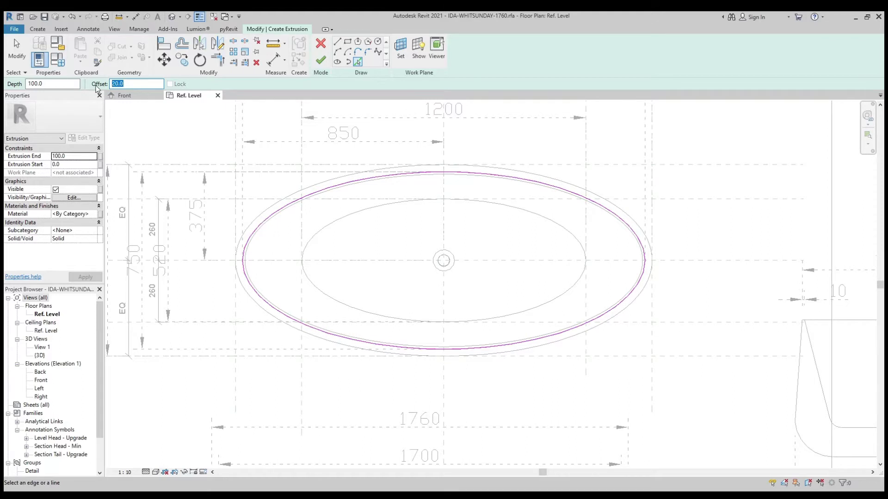
text(30)
key(Return)
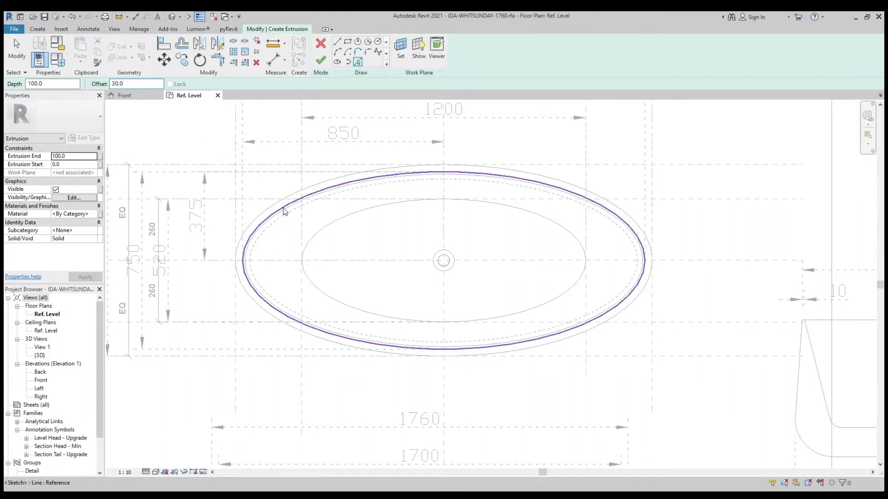
click(284, 211)
key(Escape)
key(Escape)
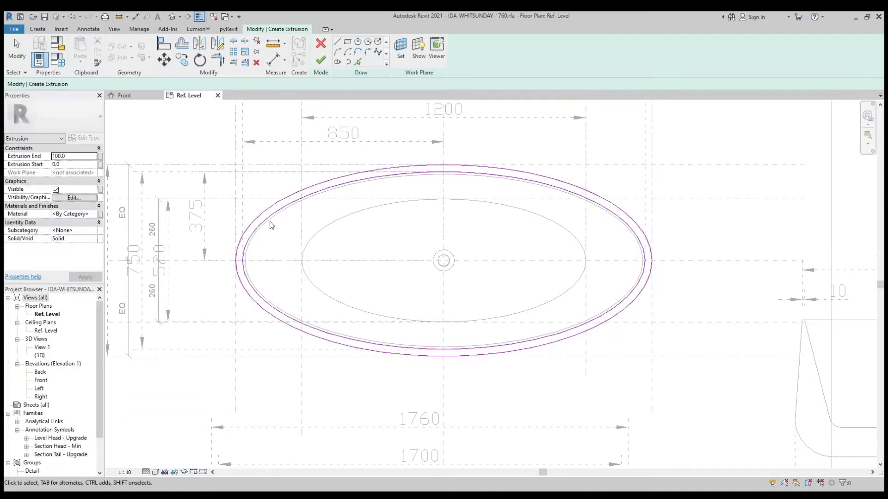
click(270, 223)
key(Escape)
scroll(277, 227, down, 2)
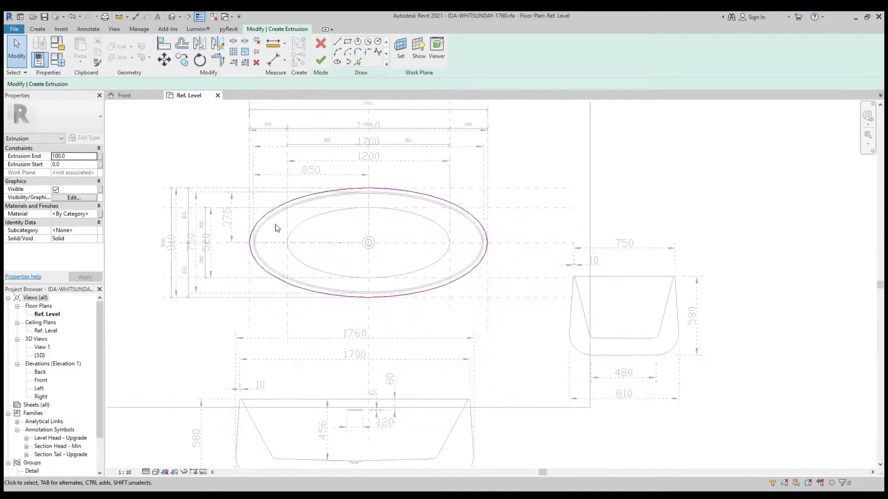
scroll(323, 209, down, 2)
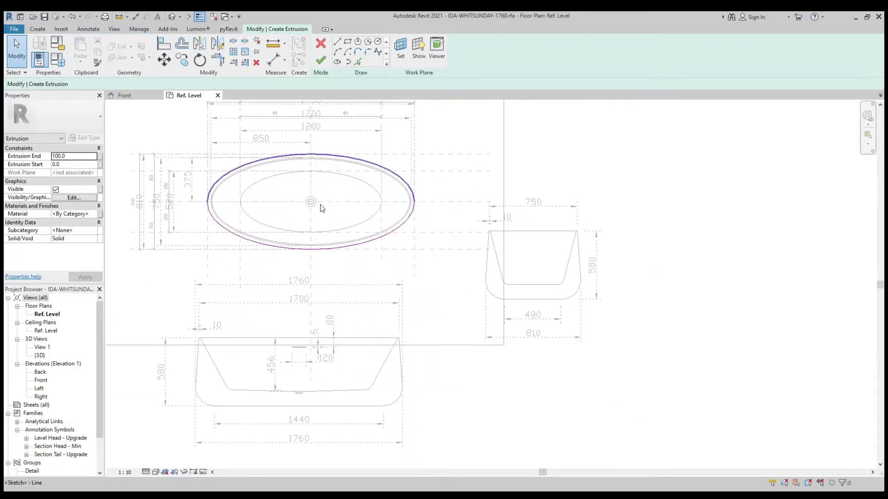
click(321, 62)
- Tile the open views and zoom the Ref. Level plan and Front elevation to fit
click(330, 138)
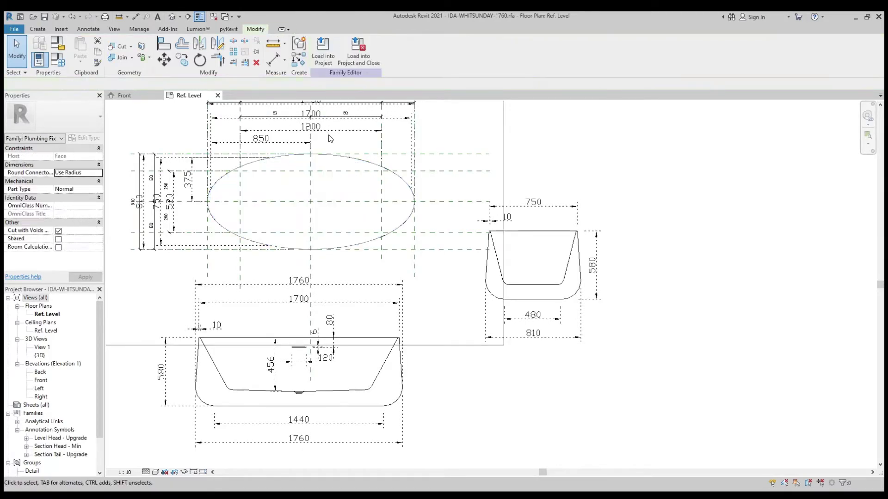
key(w)
key(t)
key(z)
key(a)
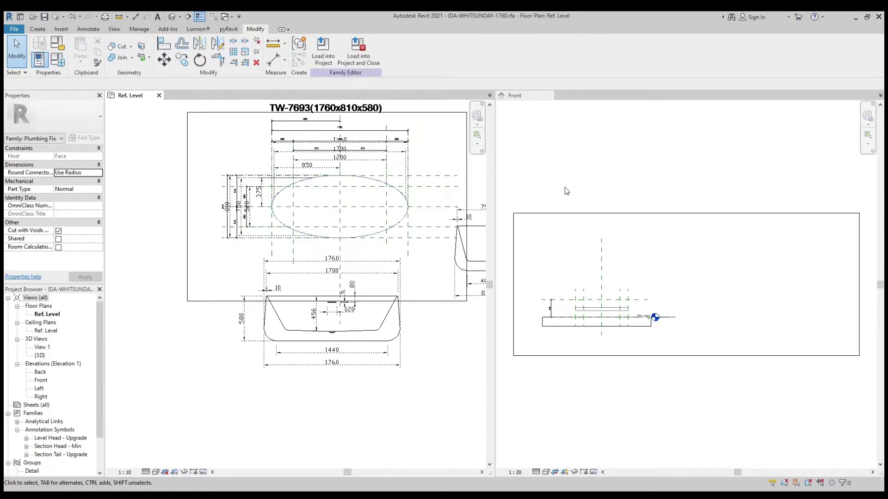
click(601, 207)
key(z)
key(f)
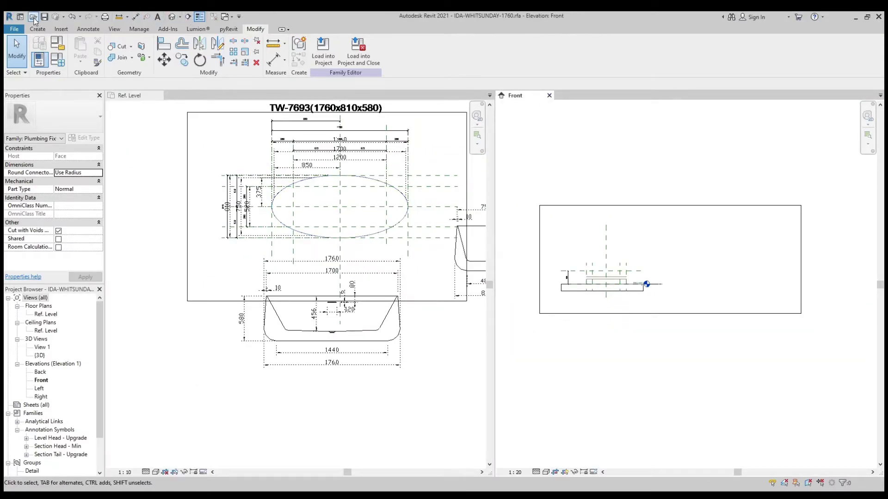
- Open the default 3D view, retile all three views, and select the extrusion in Front
click(173, 20)
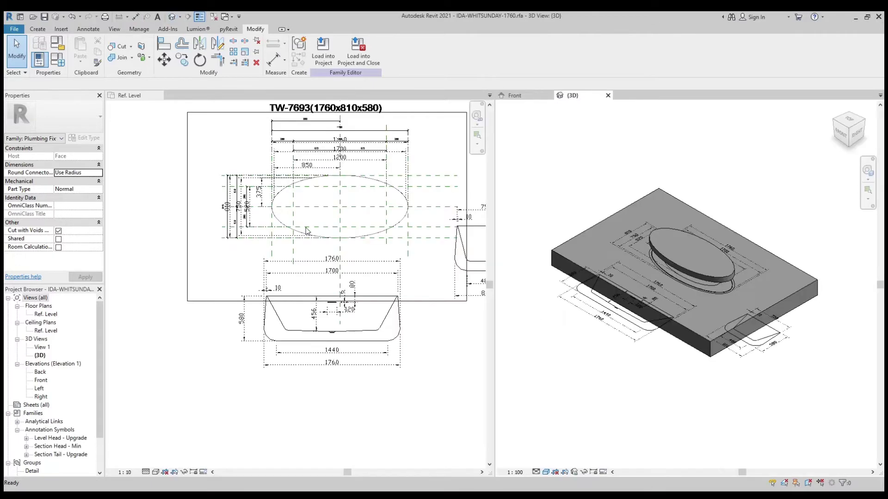
key(w)
key(t)
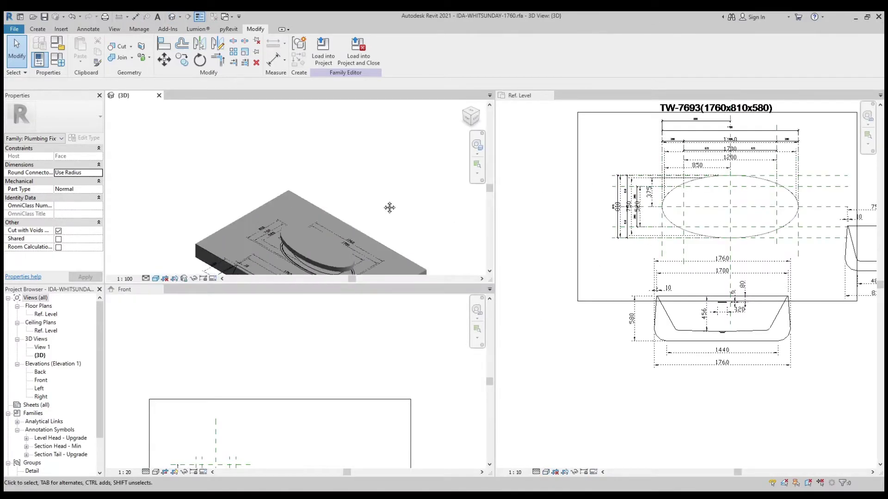
mouse_move(390, 207)
shift+middle_down()
mouse_move(235, 221)
mouse_move(232, 201)
mouse_move(259, 199)
shift+middle_up()
scroll(246, 433, down, 2)
scroll(246, 433, down, 1)
middle_drag(242, 444, 282, 343)
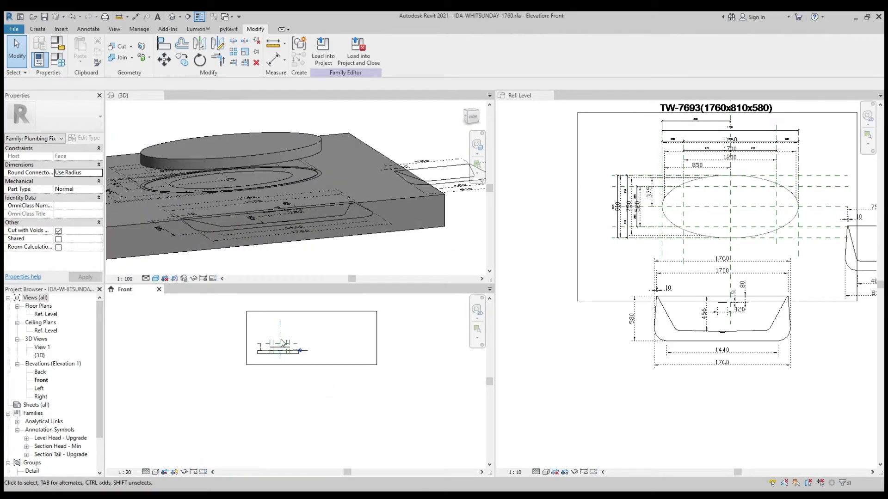
scroll(282, 343, up, 3)
scroll(282, 342, up, 2)
click(282, 339)
- Stretch the oval extrusion from Ref. Level up to the 580 reference line
scroll(309, 367, up, 2)
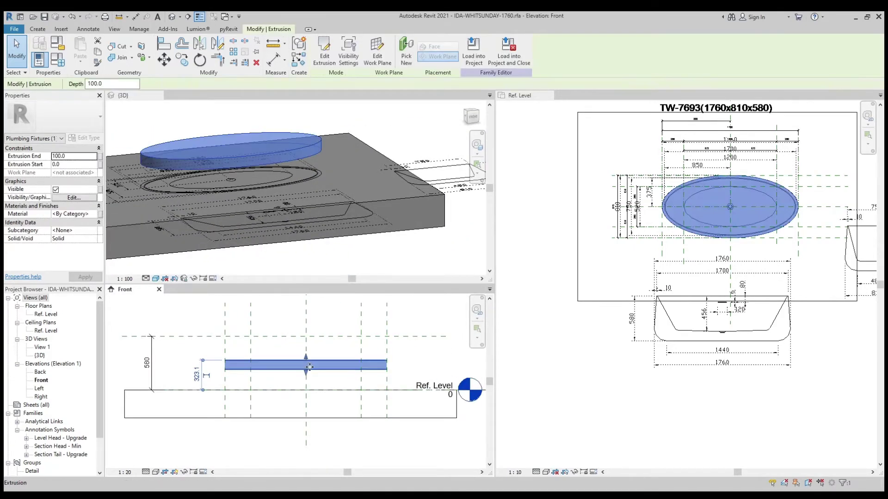
drag(306, 359, 306, 336)
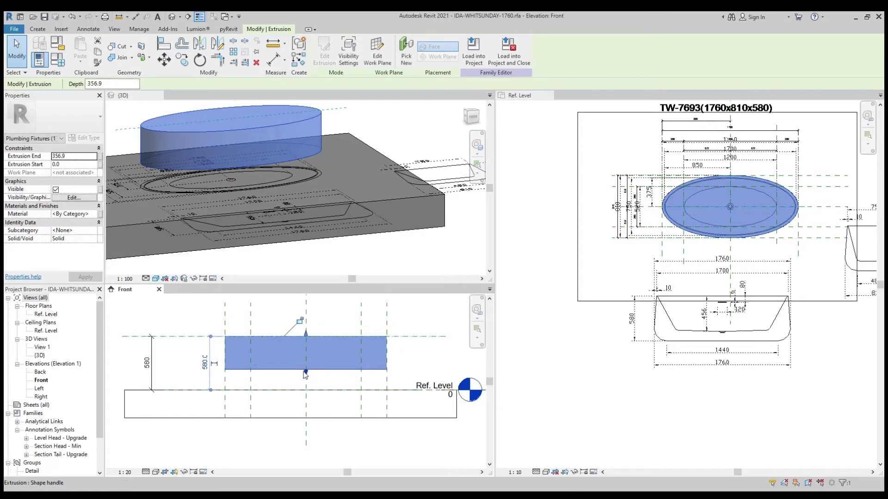
drag(305, 372, 305, 389)
key(Escape)
scroll(310, 341, down, 3)
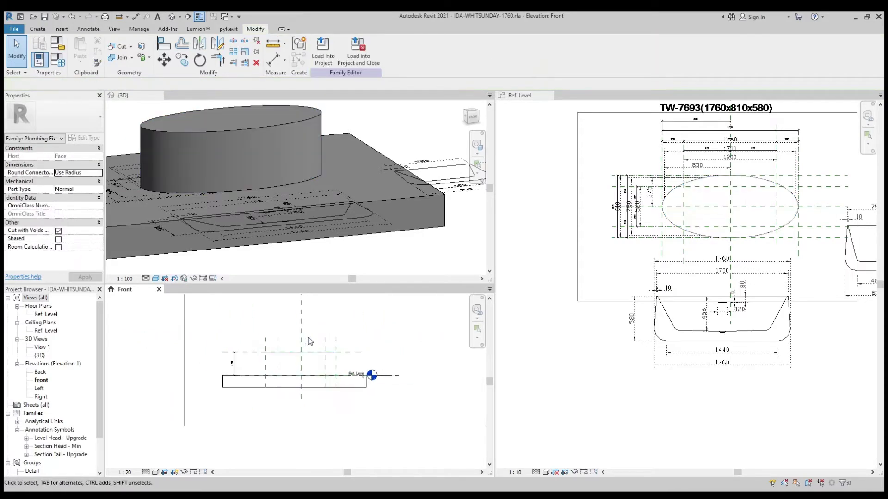
shift+middle_drag(275, 190, 298, 204)
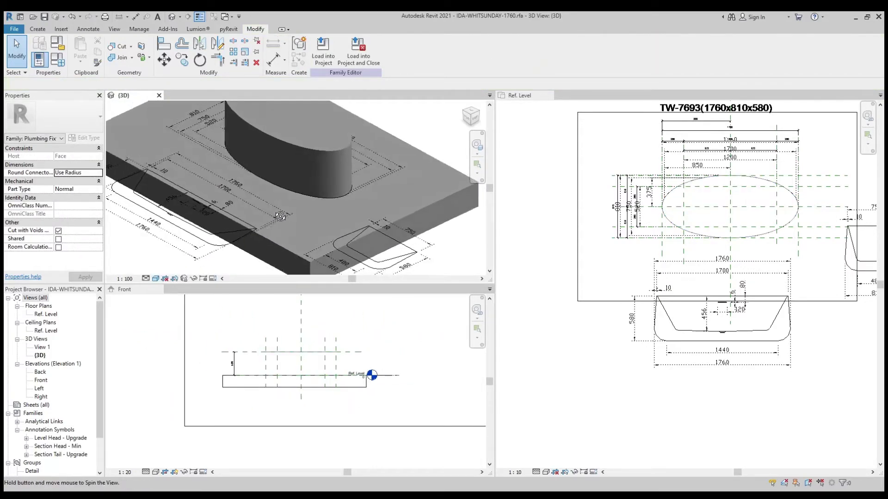
click(726, 193)
scroll(726, 193, up, 2)
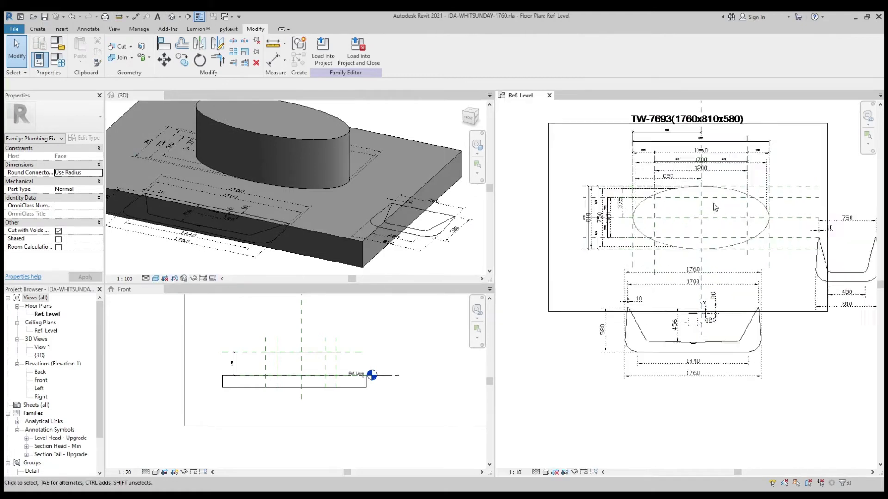
scroll(728, 193, down, 3)
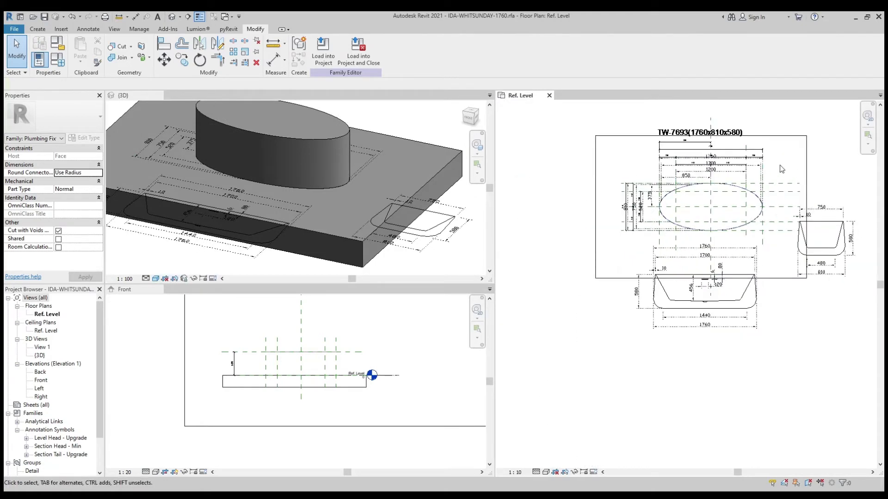
- Give the imported DWG plan a Base Offset of 600 in the Properties palette
click(460, 222)
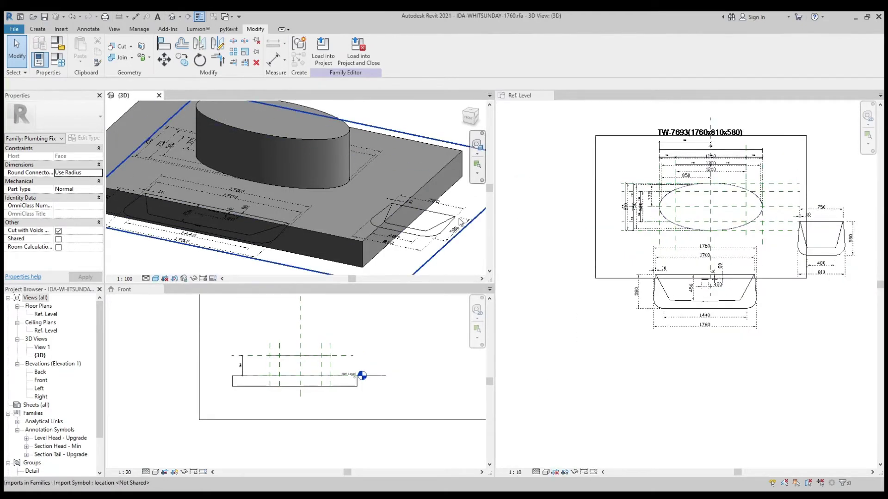
click(435, 234)
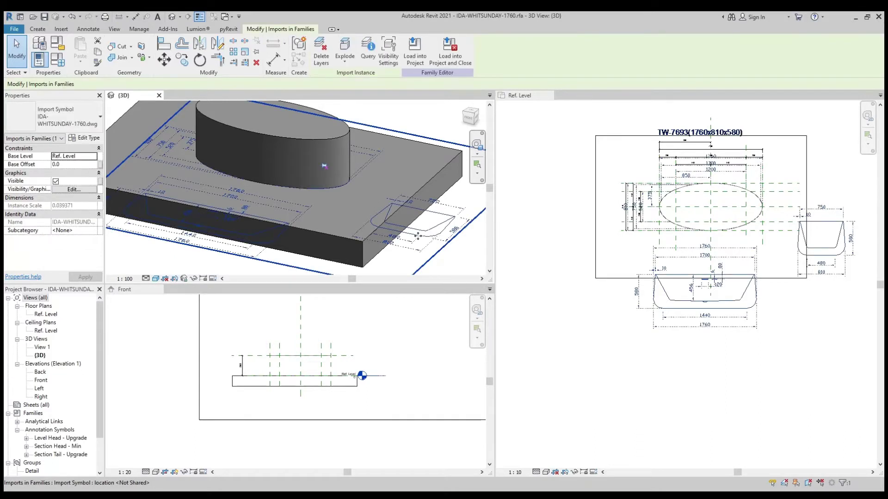
click(69, 166)
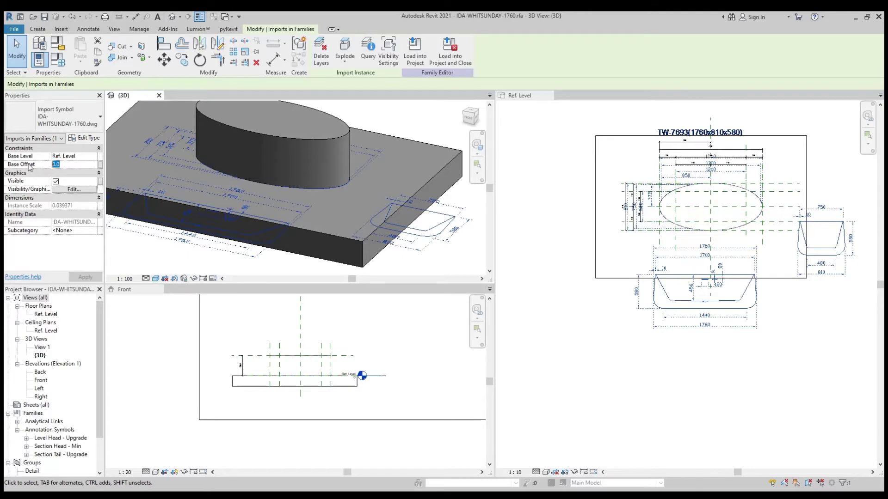
text(600)
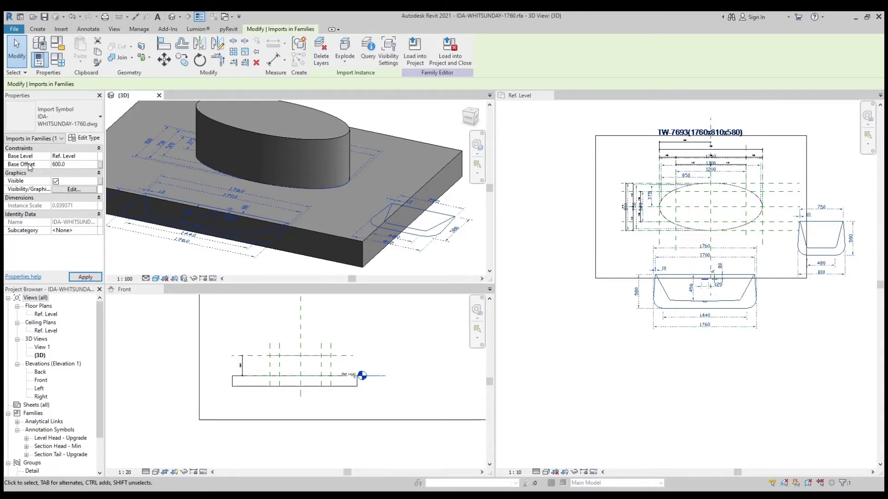
key(Escape)
mouse_move(298, 212)
shift+middle_down()
mouse_move(312, 202)
mouse_move(342, 257)
mouse_move(351, 157)
mouse_move(356, 188)
shift+middle_up()
- Pan the plan across the tub drawing and orbit the 3D model to a flatter angle
scroll(702, 215, up, 3)
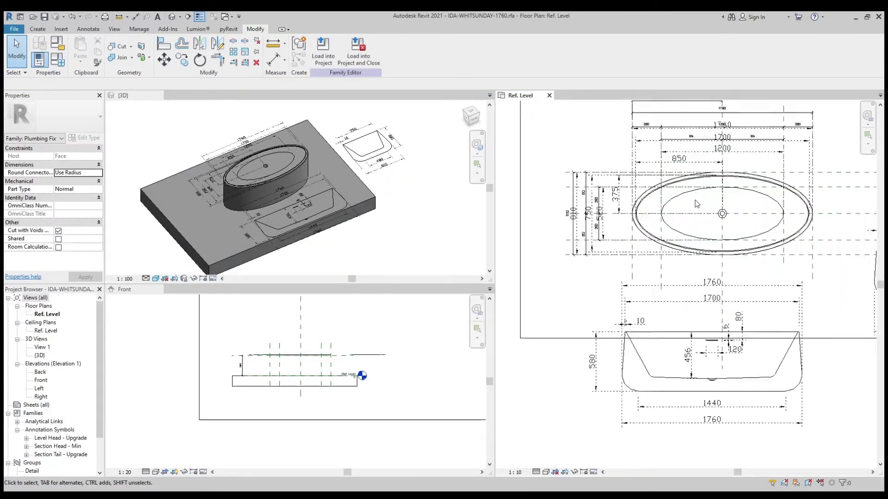
scroll(702, 215, up, 2)
middle_drag(702, 215, 610, 222)
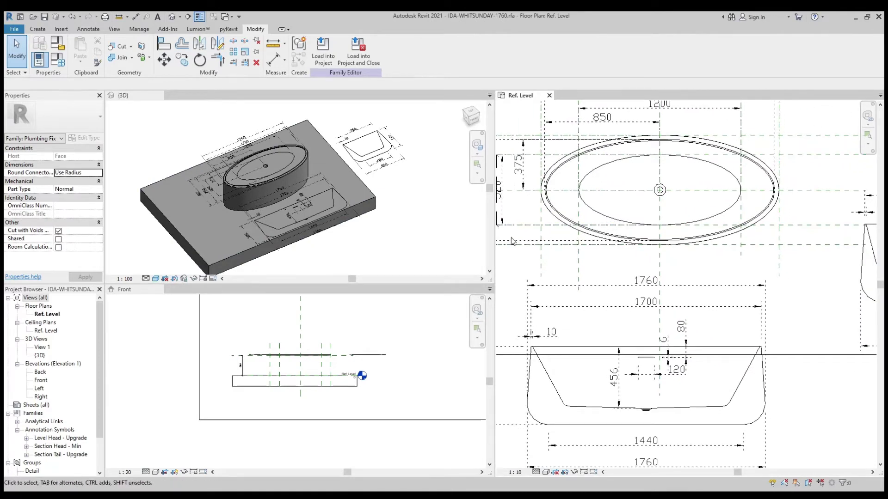
mouse_move(284, 170)
shift+middle_down()
mouse_move(336, 163)
mouse_move(310, 195)
mouse_move(257, 174)
mouse_move(423, 239)
shift+middle_up()
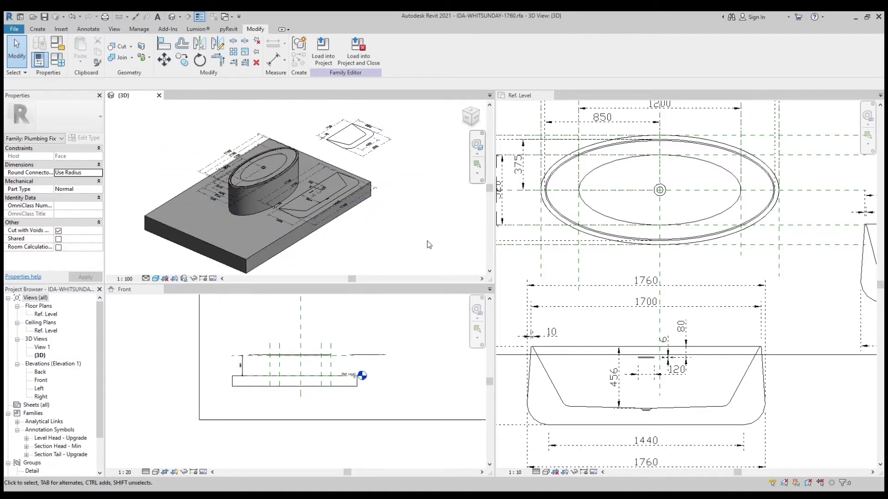
scroll(279, 370, up, 5)
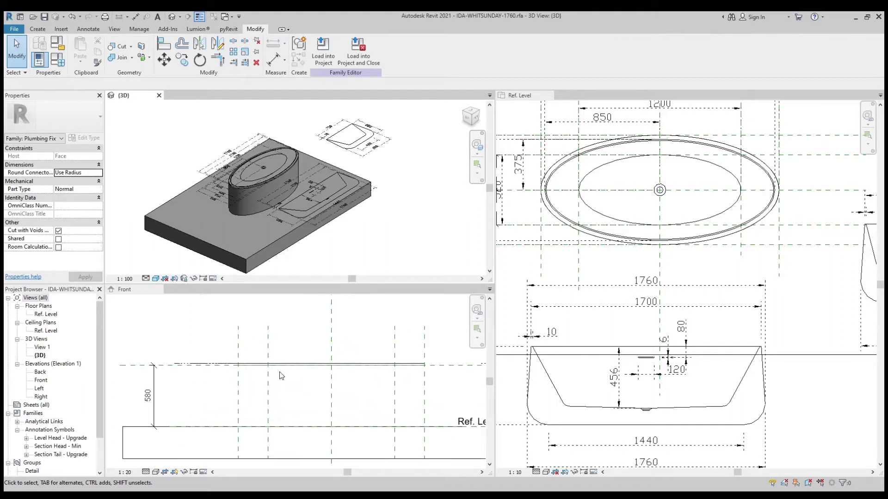
- Make the Front elevation the working view, zoom it out, and bring up the Create tools
click(281, 370)
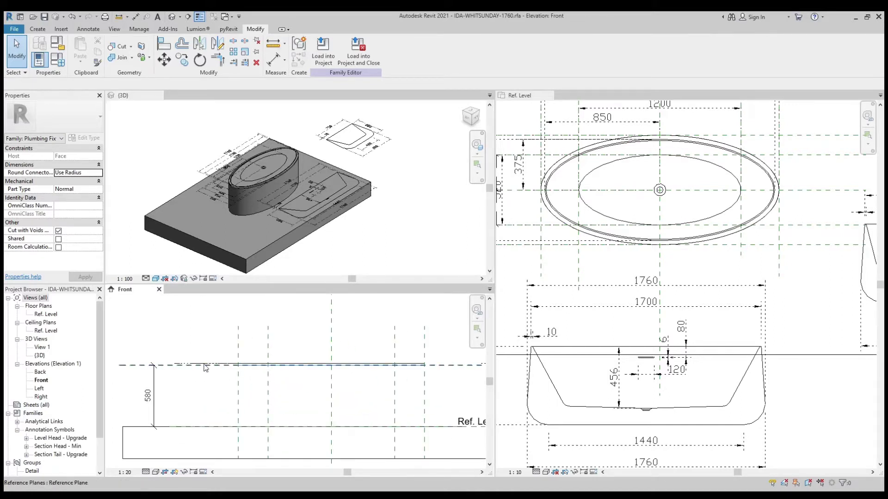
scroll(215, 368, up, 2)
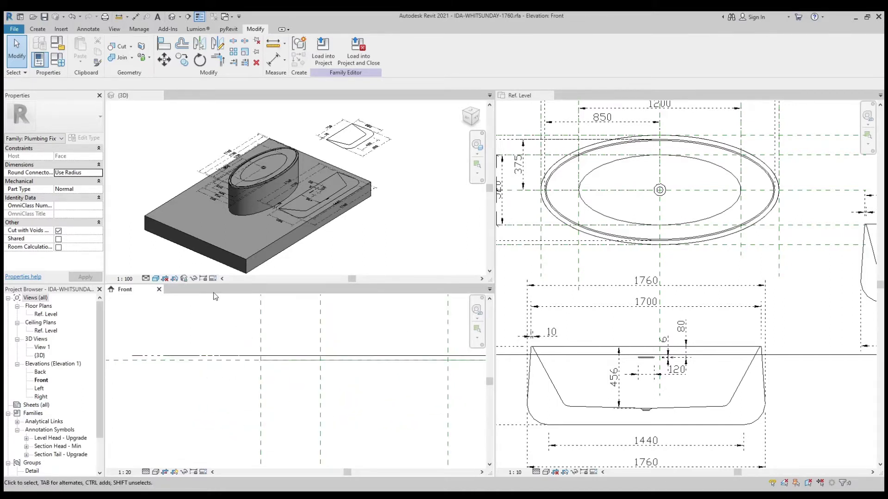
scroll(280, 360, down, 3)
scroll(280, 359, down, 1)
scroll(745, 290, down, 2)
scroll(735, 273, down, 1)
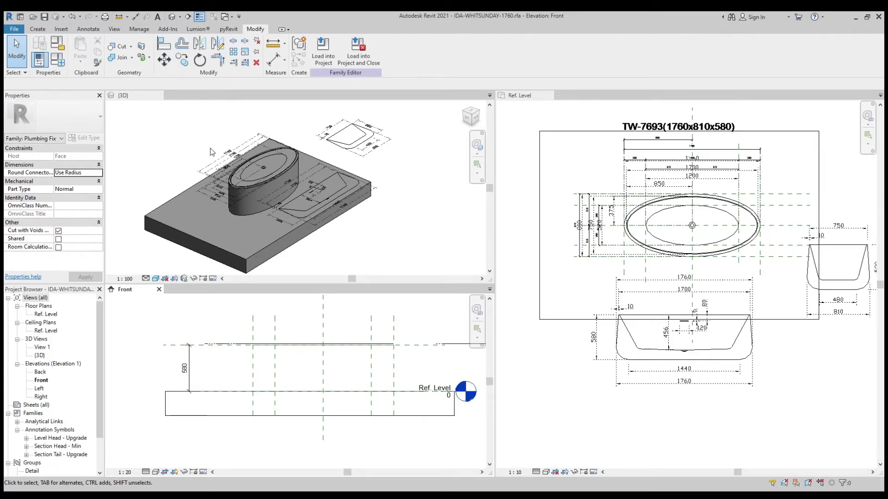
click(40, 31)
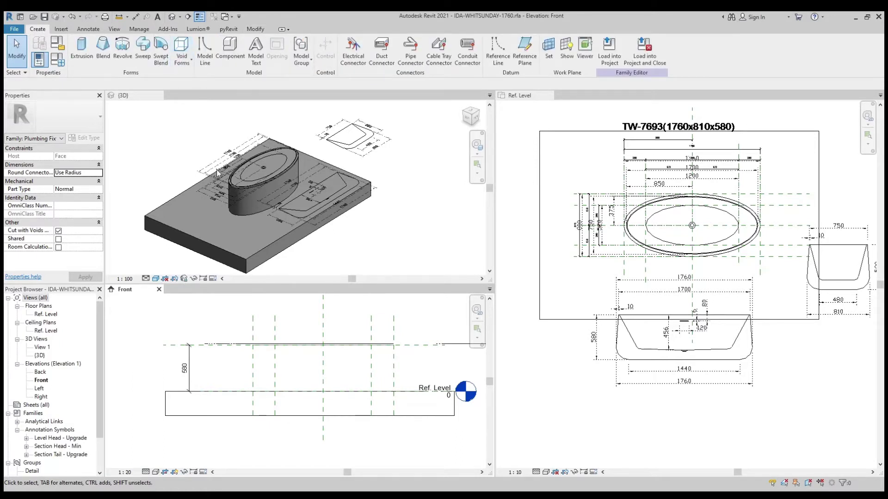
scroll(234, 355, down, 2)
scroll(234, 355, down, 1)
scroll(330, 245, down, 1)
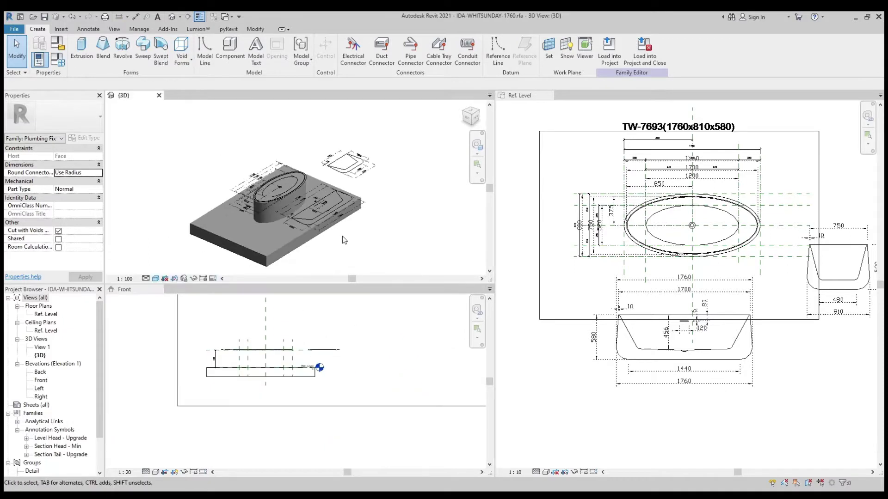
mouse_move(363, 182)
shift+middle_down()
mouse_move(387, 181)
mouse_move(362, 222)
mouse_move(370, 283)
shift+middle_up()
scroll(349, 410, down, 1)
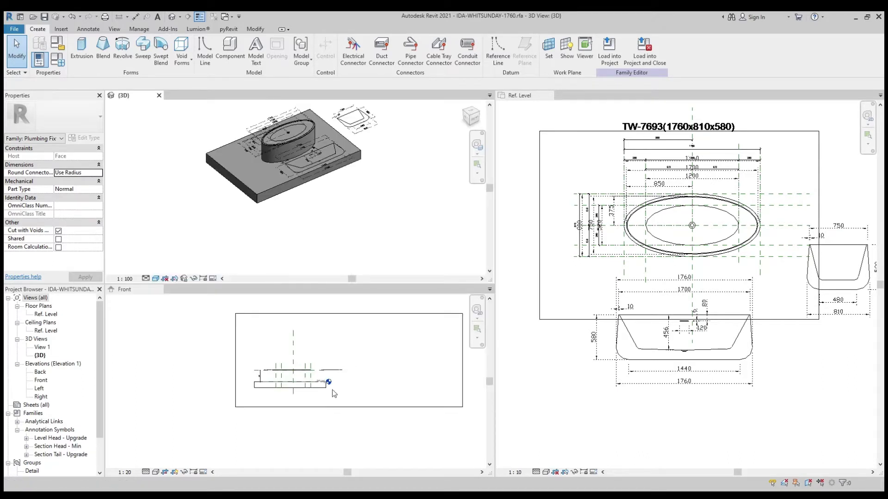
- Import IDA-WHITSUNDAY-1760.pdf into the Front elevation as an image beside the extrusion
click(61, 29)
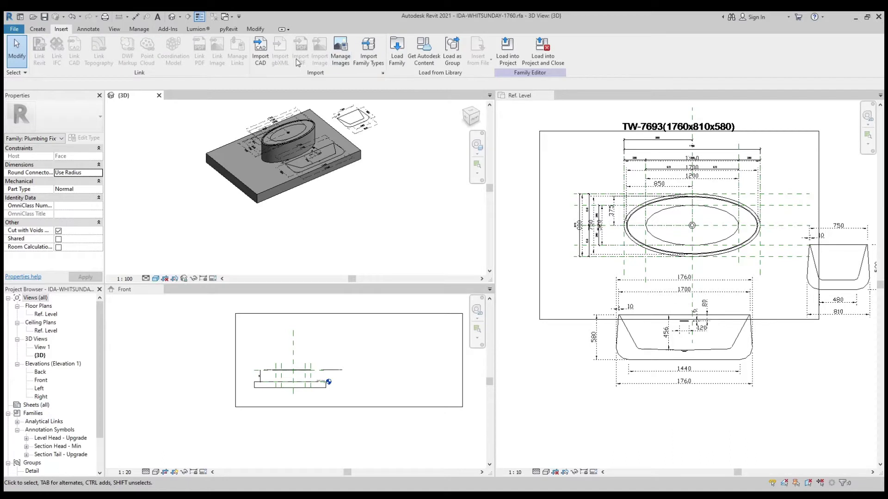
click(185, 367)
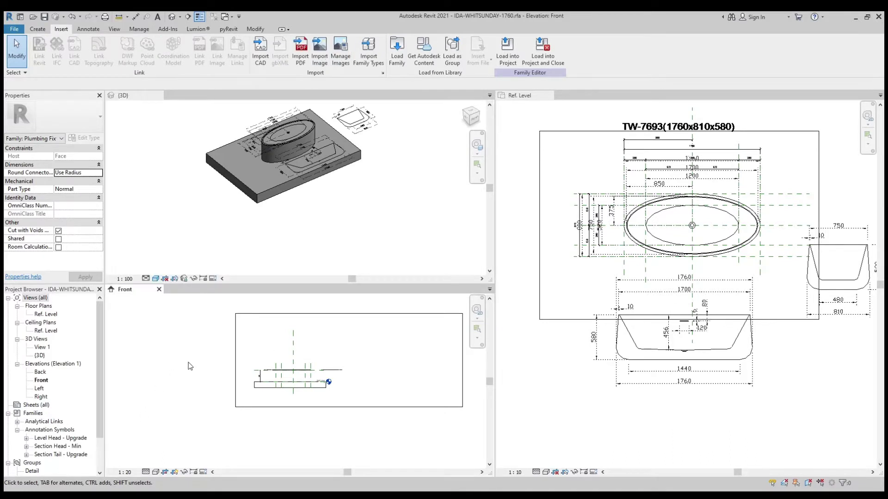
click(300, 50)
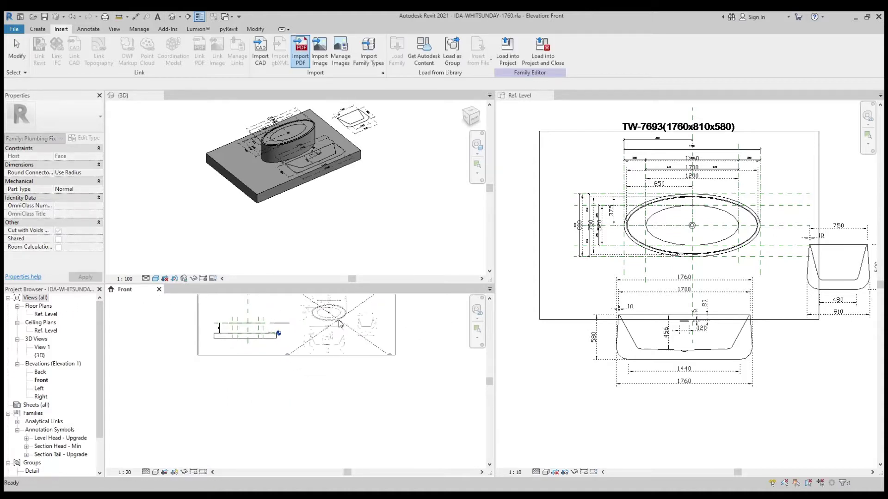
click(340, 325)
key(Escape)
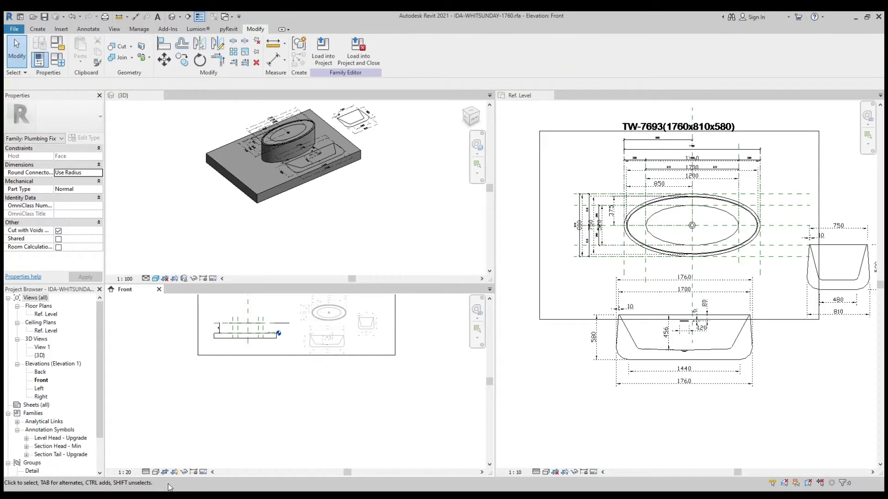
middle_drag(312, 314, 329, 360)
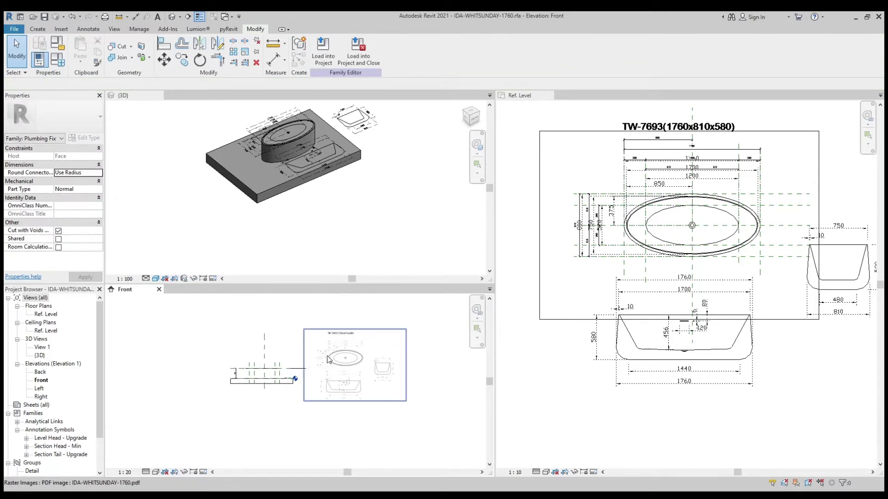
scroll(276, 356, up, 2)
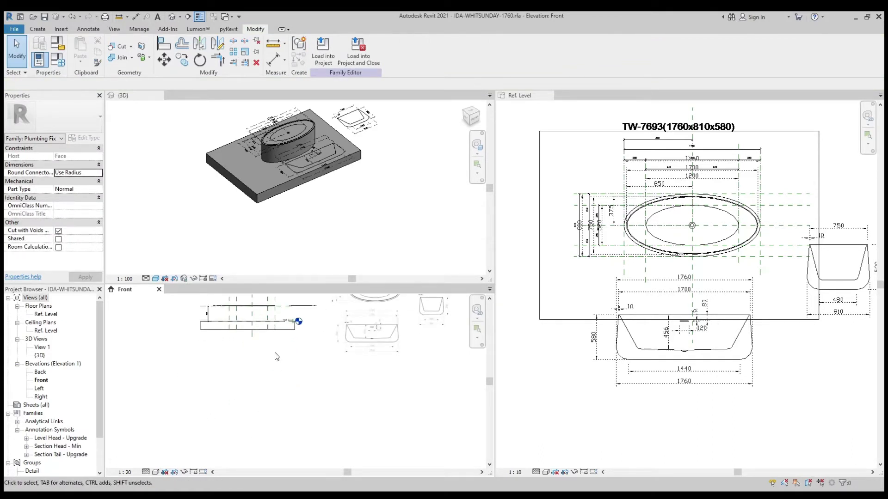
scroll(268, 415, up, 2)
scroll(268, 407, up, 1)
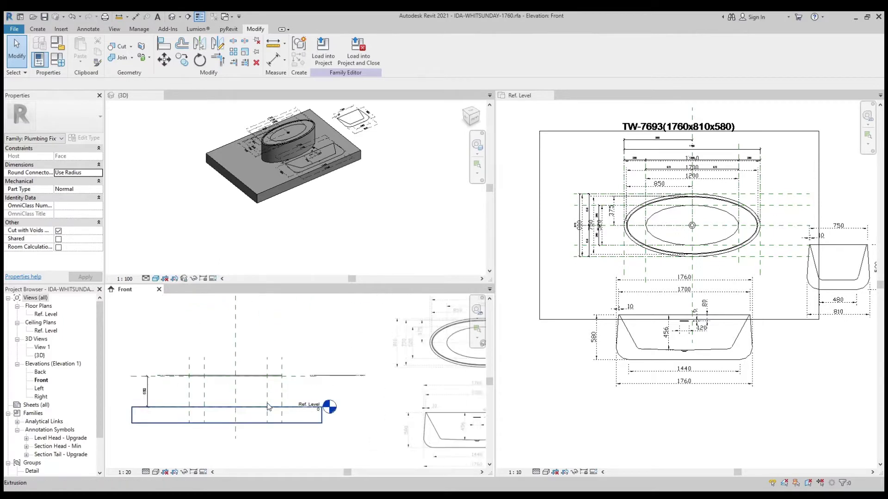
middle_drag(269, 406, 301, 368)
scroll(300, 369, up, 1)
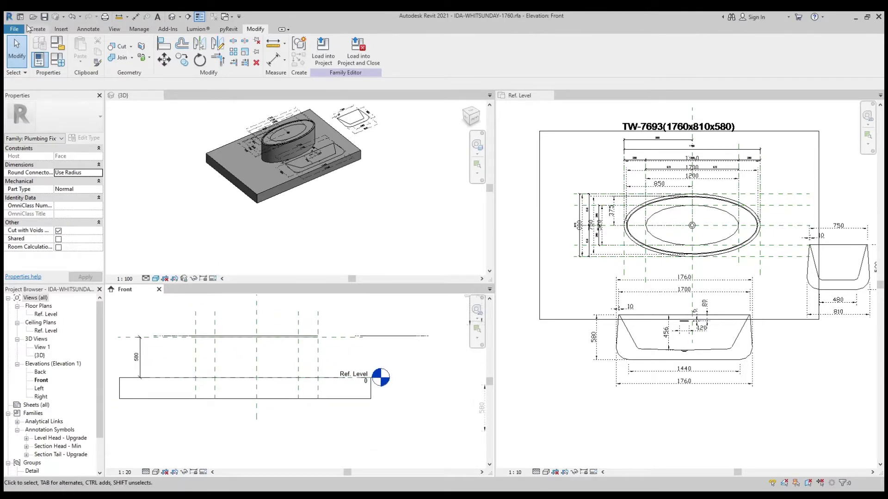
click(89, 29)
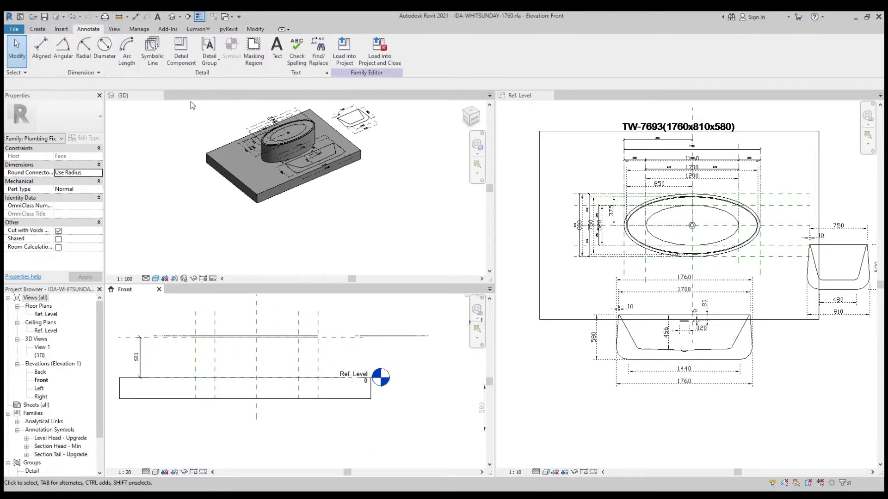
click(151, 50)
scroll(315, 389, up, 1)
click(315, 388)
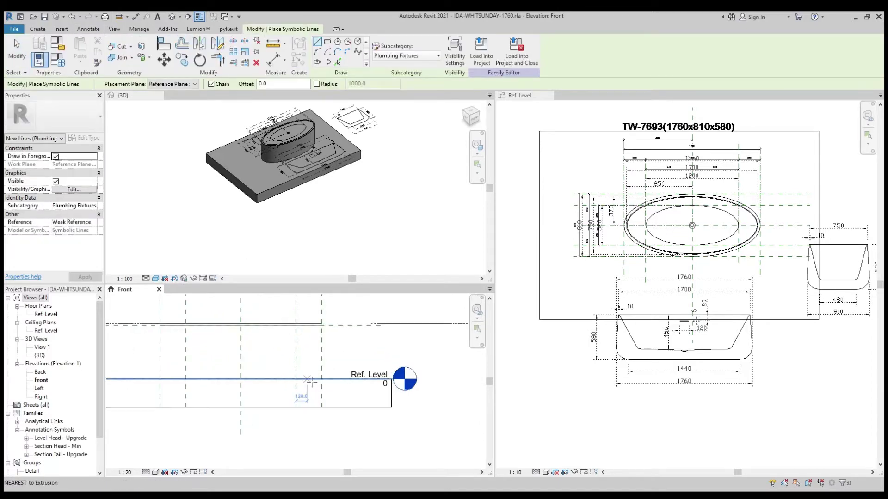
scroll(314, 389, down, 2)
scroll(397, 385, down, 1)
key(Escape)
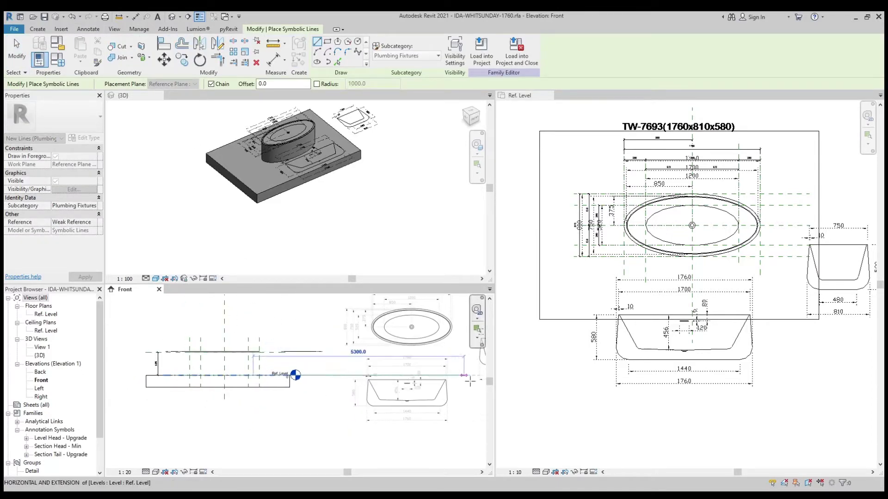
scroll(306, 367, up, 2)
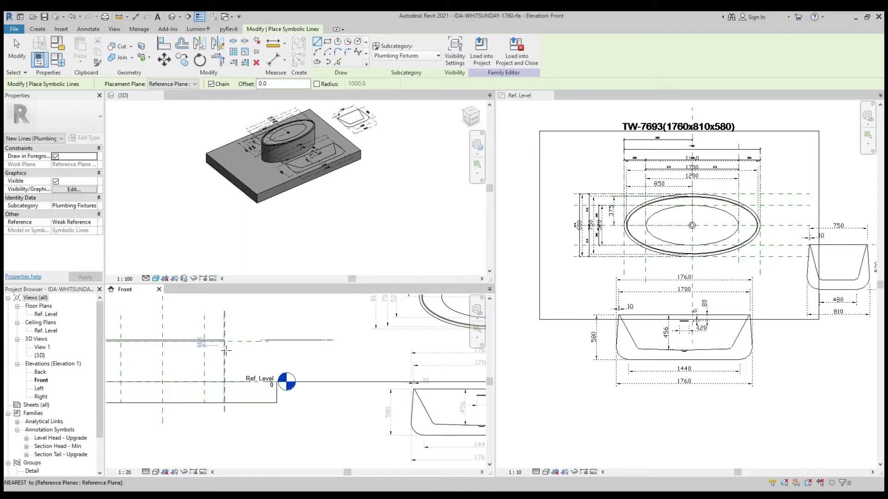
scroll(245, 350, up, 2)
click(238, 340)
key(Escape)
key(Escape)
scroll(269, 353, down, 2)
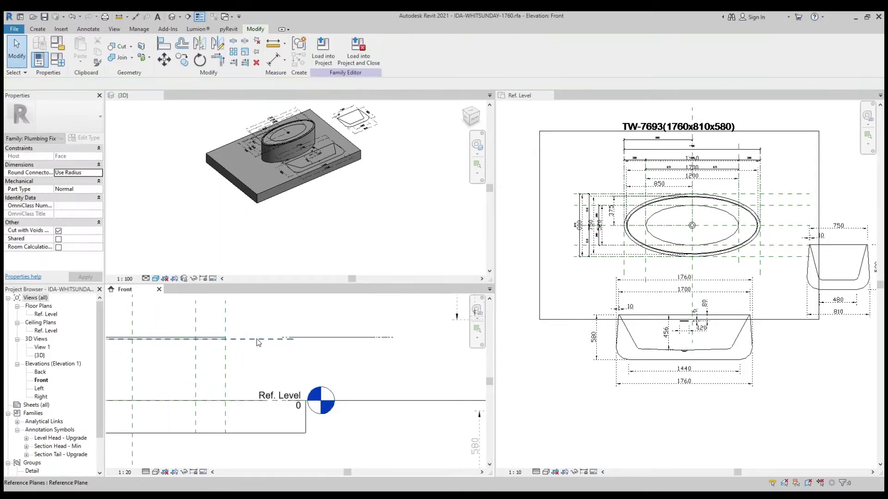
click(350, 401)
key(Escape)
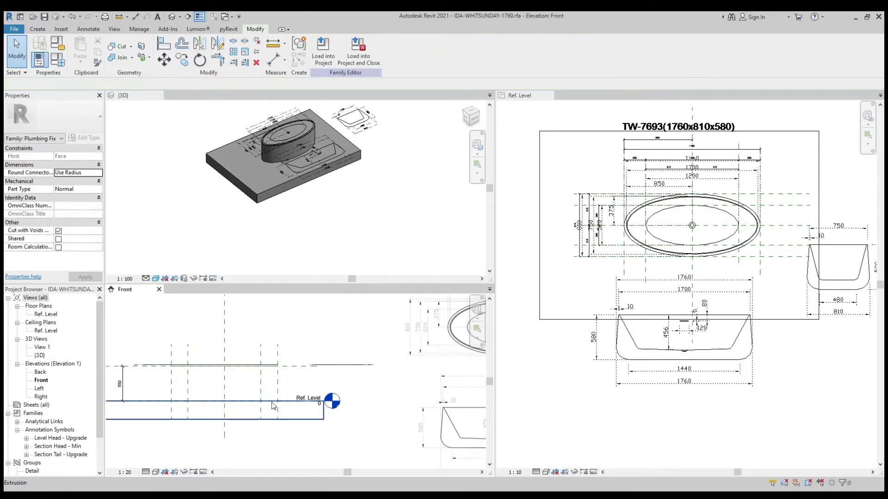
key(Tab)
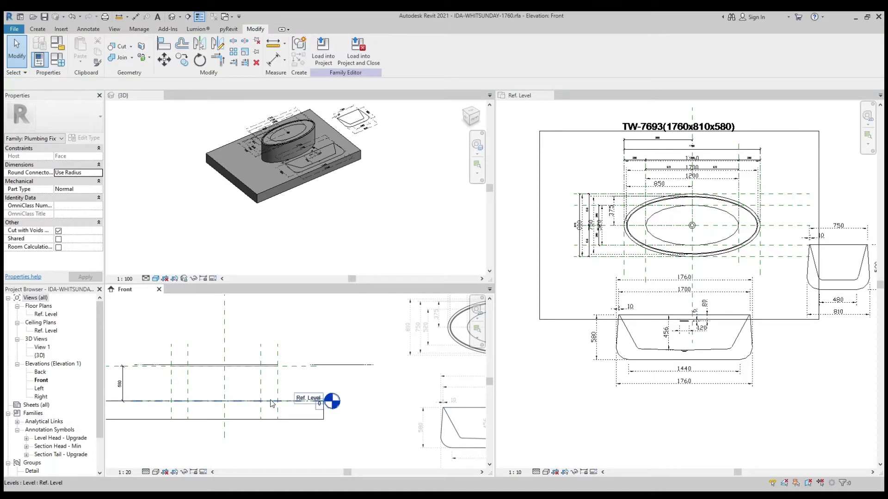
click(272, 404)
key(Escape)
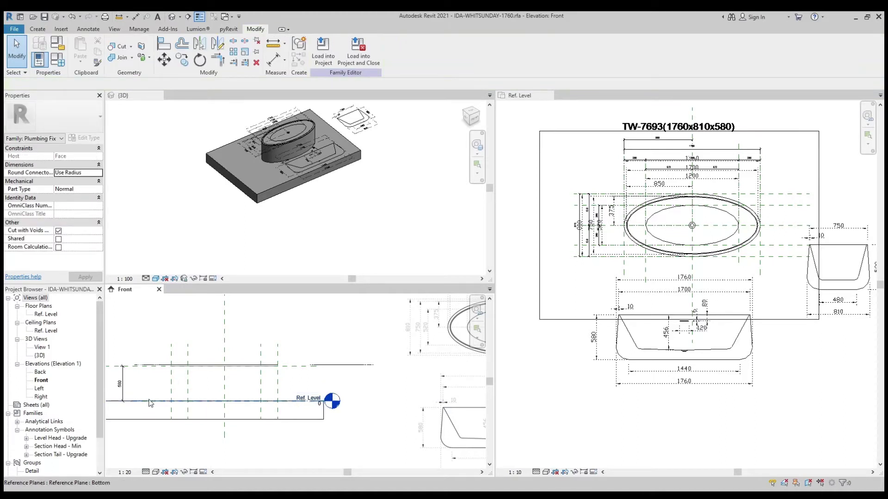
click(150, 403)
scroll(150, 403, down, 1)
scroll(150, 402, down, 1)
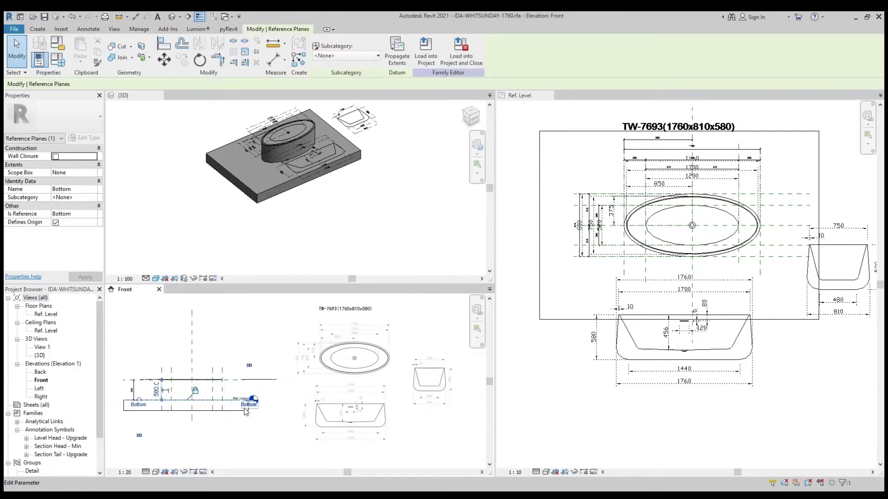
key(Escape)
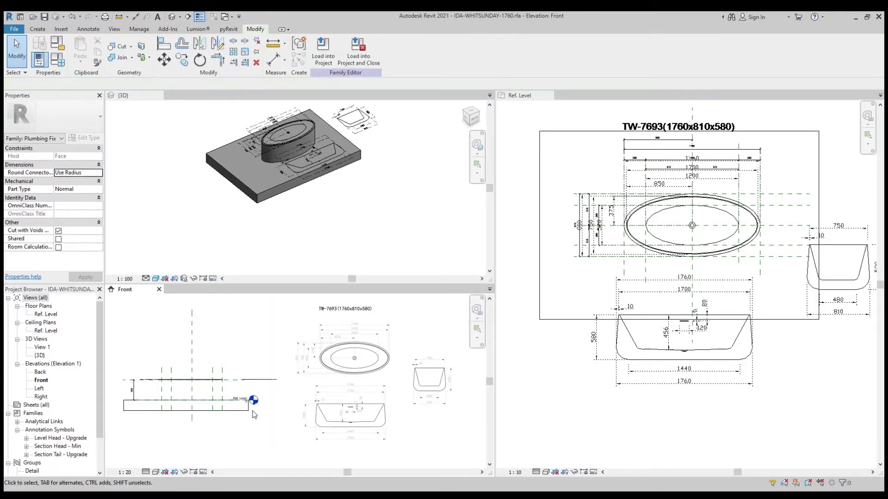
scroll(254, 397, up, 2)
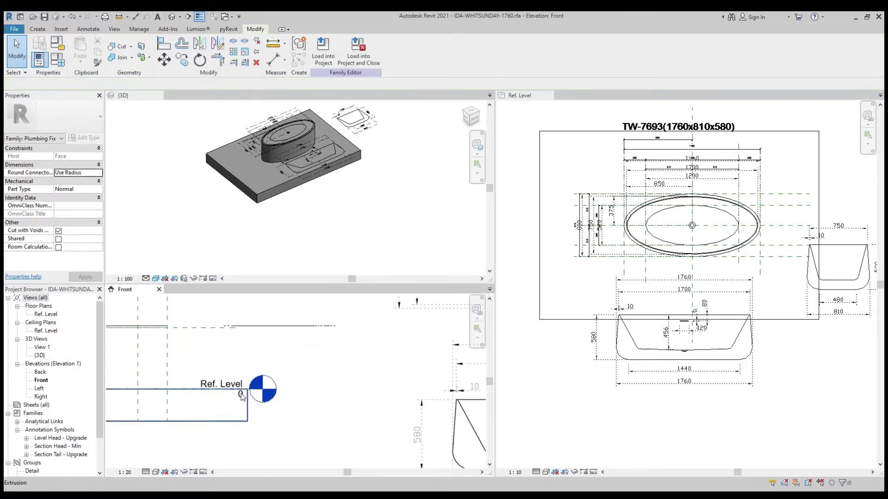
click(165, 393)
scroll(244, 391, up, 3)
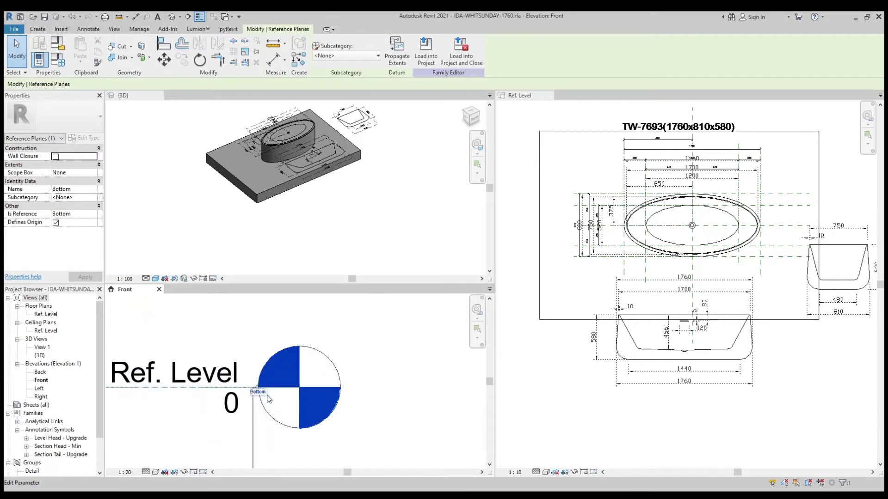
key(Escape)
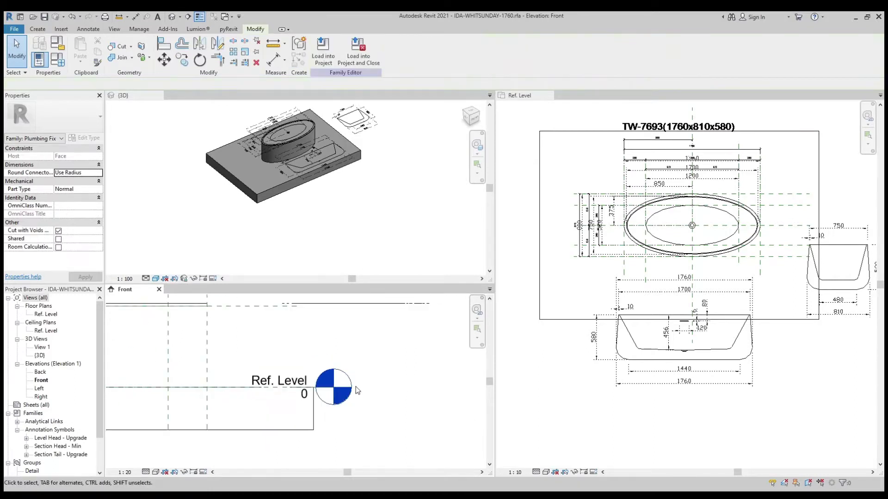
scroll(356, 390, down, 5)
- Draw a horizontal reference plane about 580 above Ref. Level using RP
key(r)
key(p)
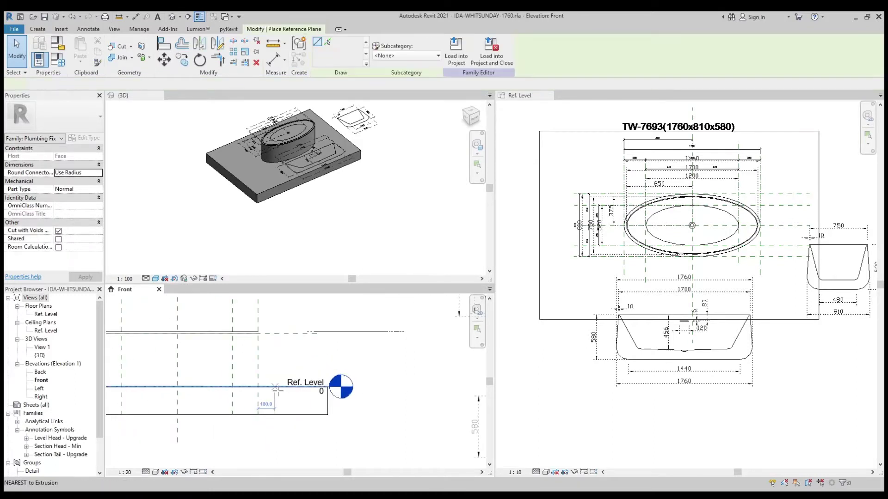
click(275, 389)
scroll(277, 390, down, 3)
scroll(278, 370, down, 3)
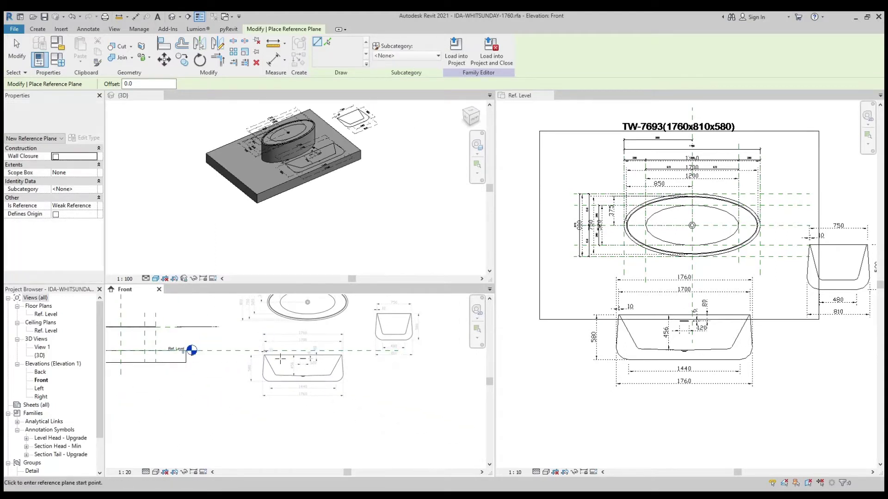
scroll(277, 360, up, 2)
scroll(222, 351, up, 2)
click(221, 346)
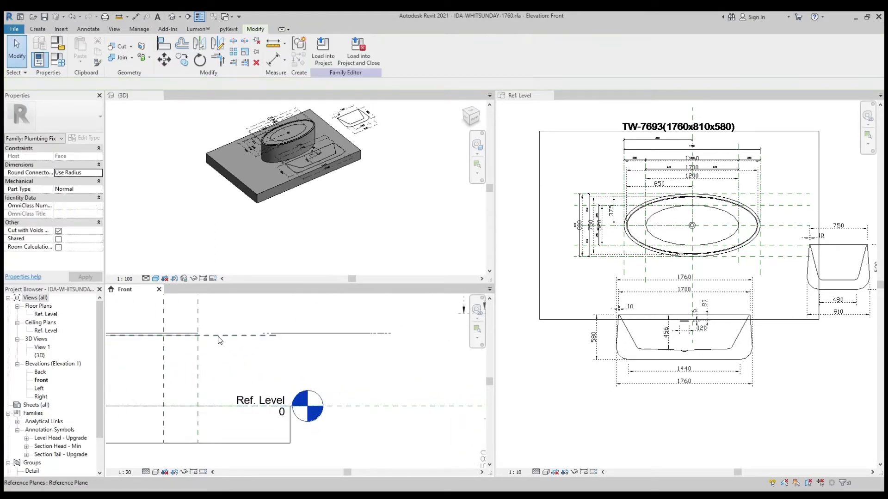
key(Escape)
- Extend the new reference plane's right end across the PDF tub elevation
scroll(220, 346, down, 2)
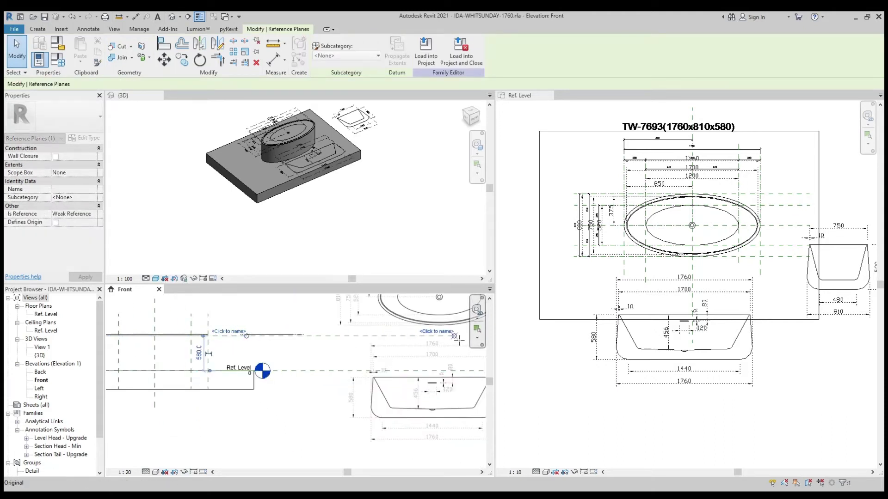
scroll(383, 349, down, 1)
middle_drag(443, 345, 256, 369)
drag(256, 368, 389, 371)
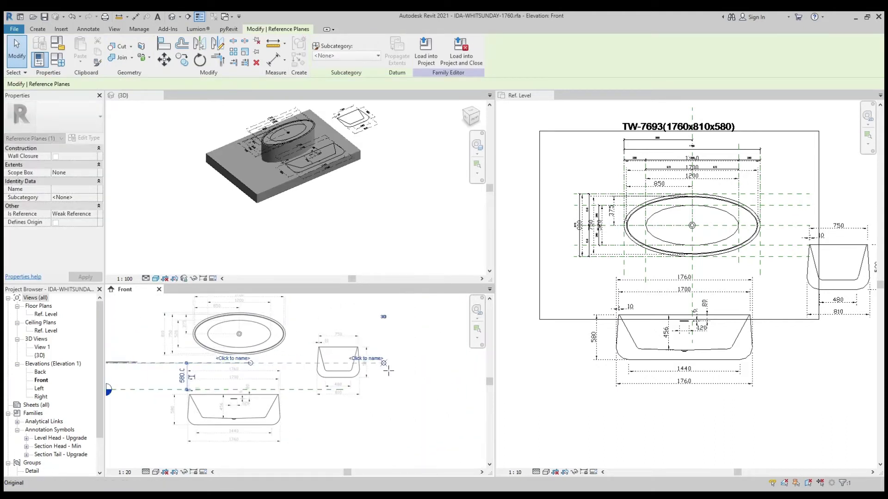
key(Escape)
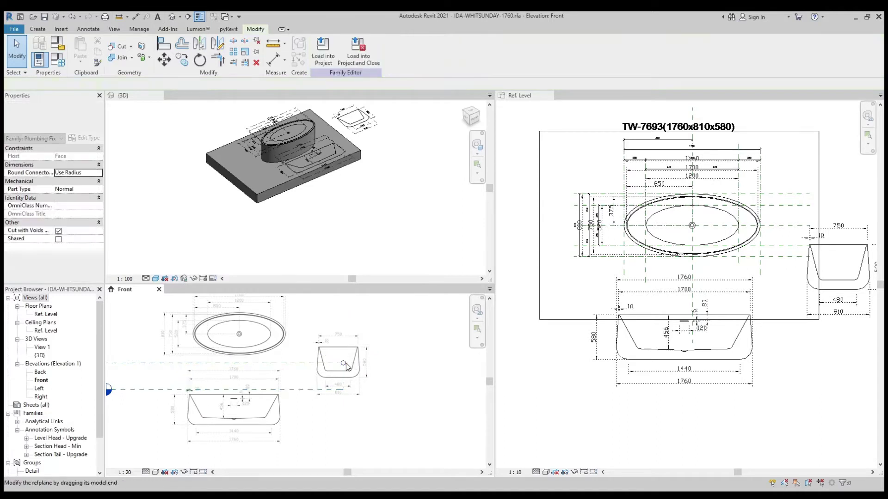
scroll(352, 368, down, 2)
middle_drag(320, 414, 346, 384)
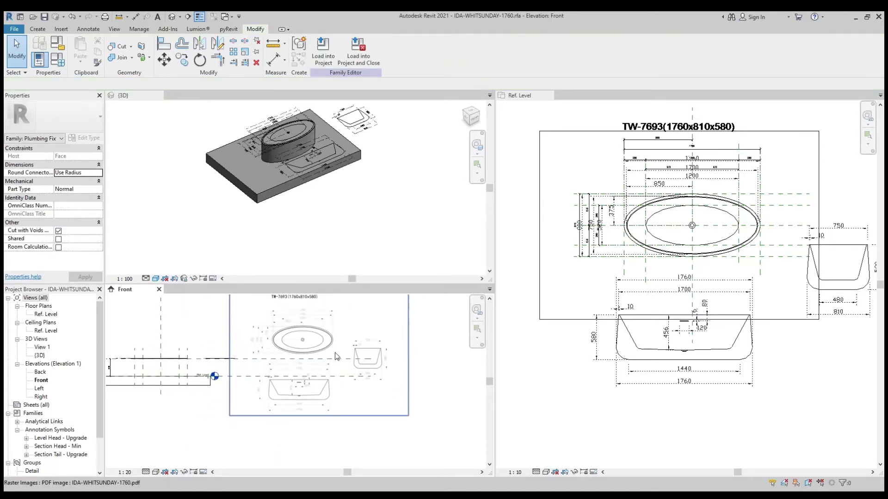
- Select the PDF image and frame its border and the Ref. Level
scroll(356, 357, up, 3)
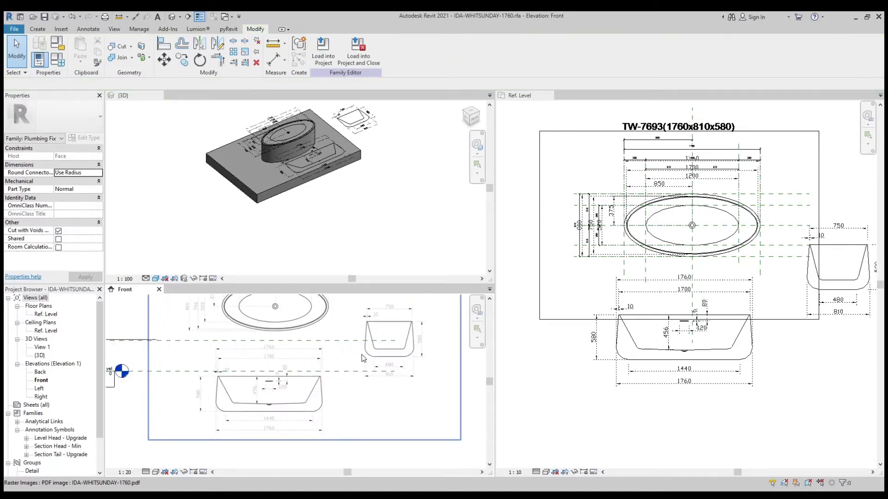
click(367, 358)
scroll(385, 359, up, 1)
scroll(384, 359, down, 2)
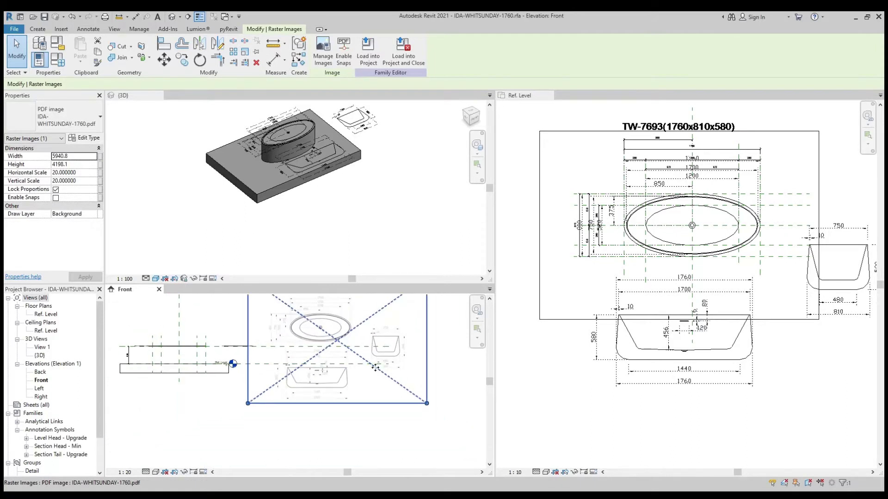
mouse_move(343, 386)
middle_down()
mouse_move(343, 416)
mouse_move(329, 368)
middle_up()
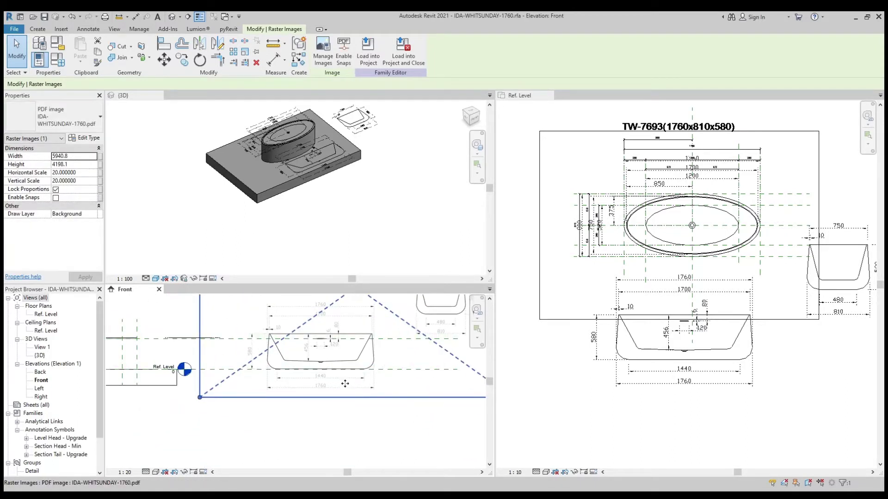
scroll(351, 378, up, 3)
scroll(399, 357, up, 2)
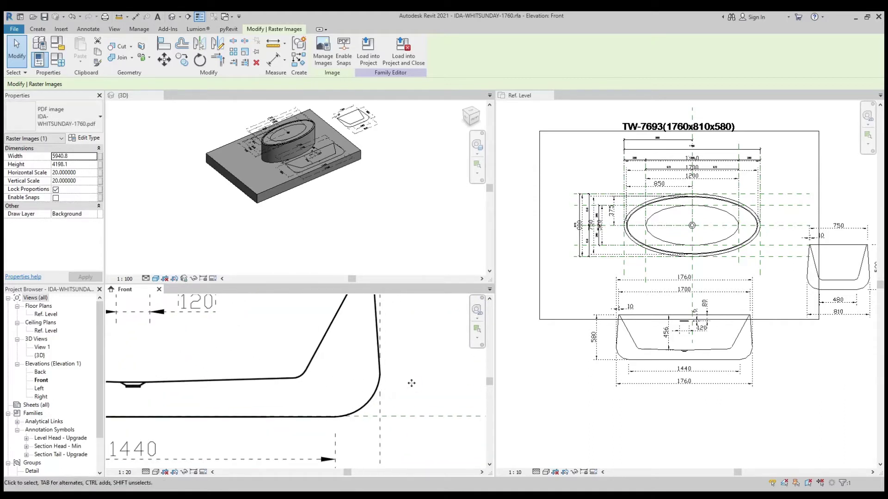
scroll(412, 383, down, 5)
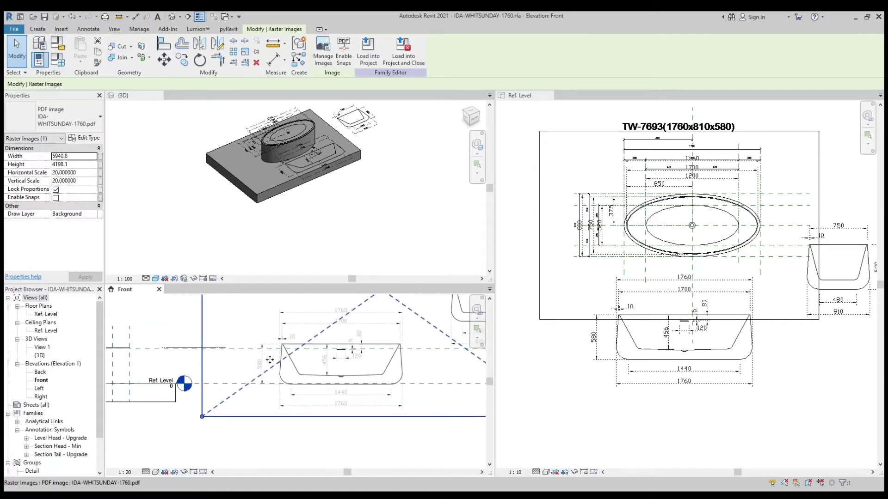
- Rescale the PDF image to 17.277497 from the tub's bottom corner to its height
click(245, 51)
scroll(277, 393, up, 3)
scroll(278, 392, up, 3)
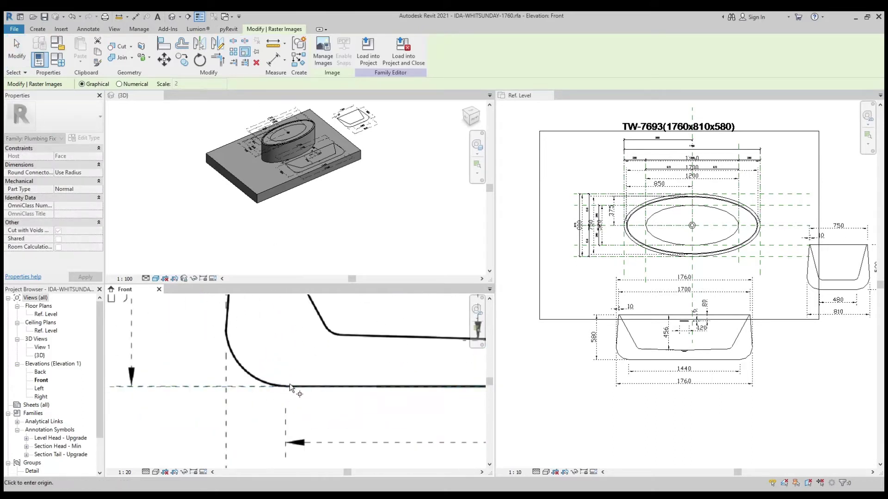
click(278, 389)
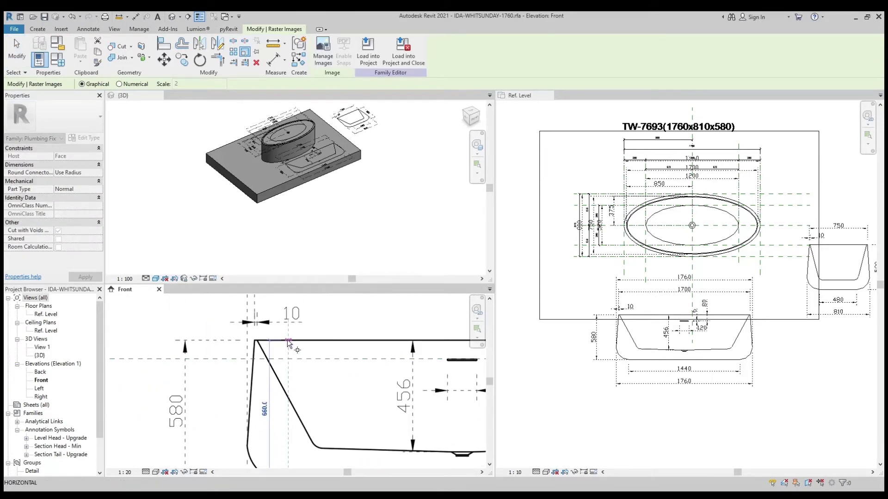
click(295, 362)
key(Escape)
scroll(259, 370, down, 5)
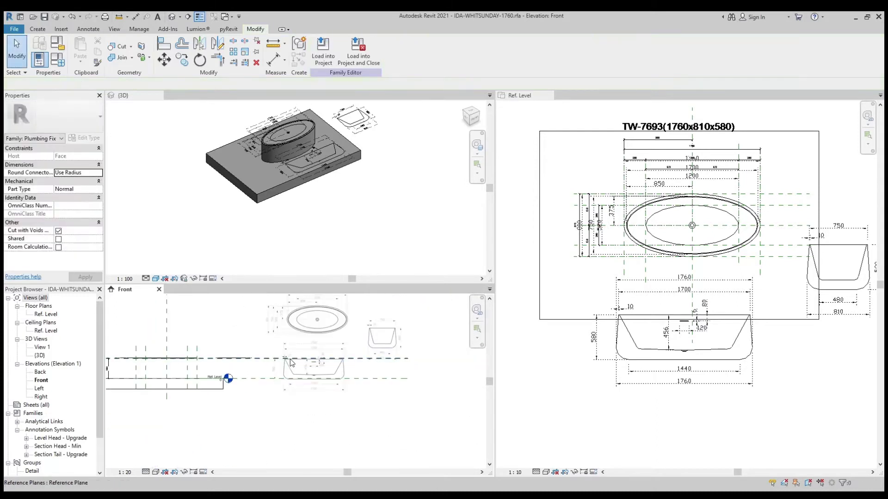
middle_drag(230, 376, 382, 357)
scroll(259, 352, up, 2)
click(252, 384)
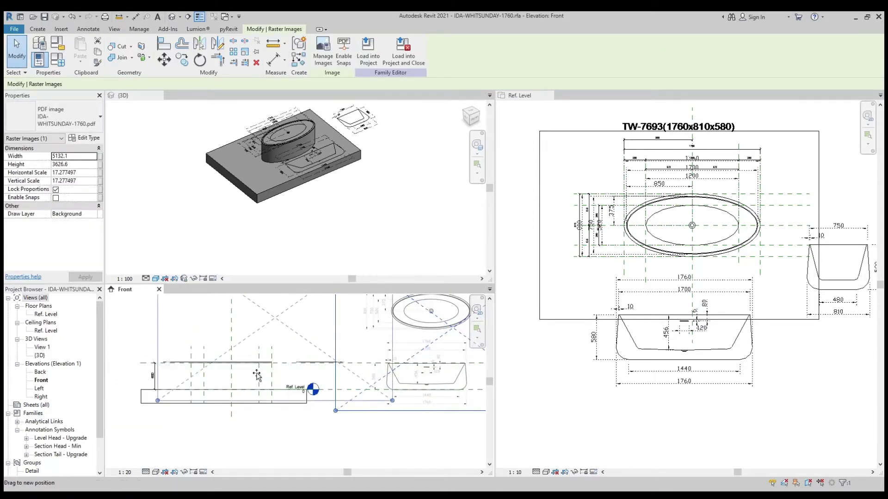
- Shift the PDF image down toward Ref. Level and set its Draw Layer to Foreground
drag(250, 385, 252, 386)
middle_drag(264, 401, 314, 392)
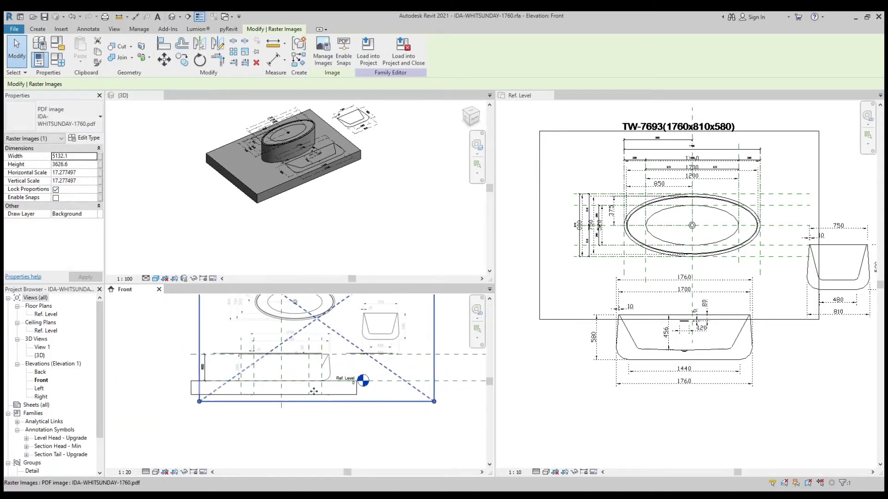
scroll(233, 364, up, 3)
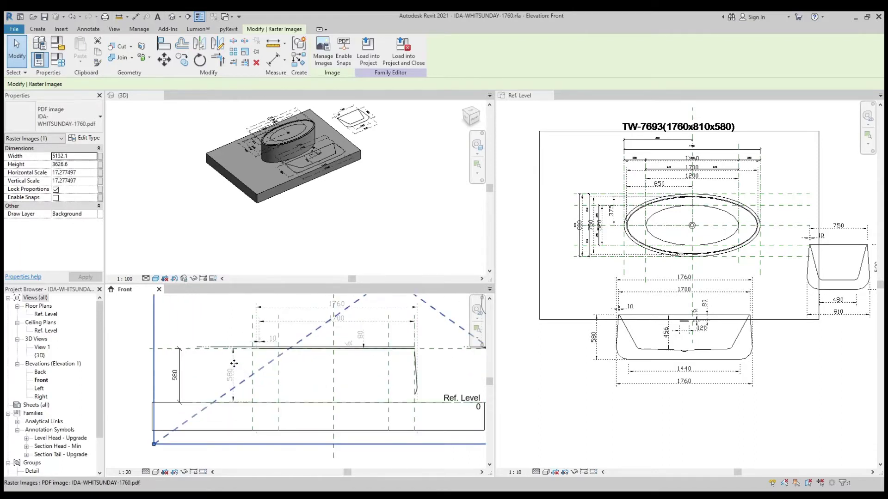
key(Down)
key(Down)
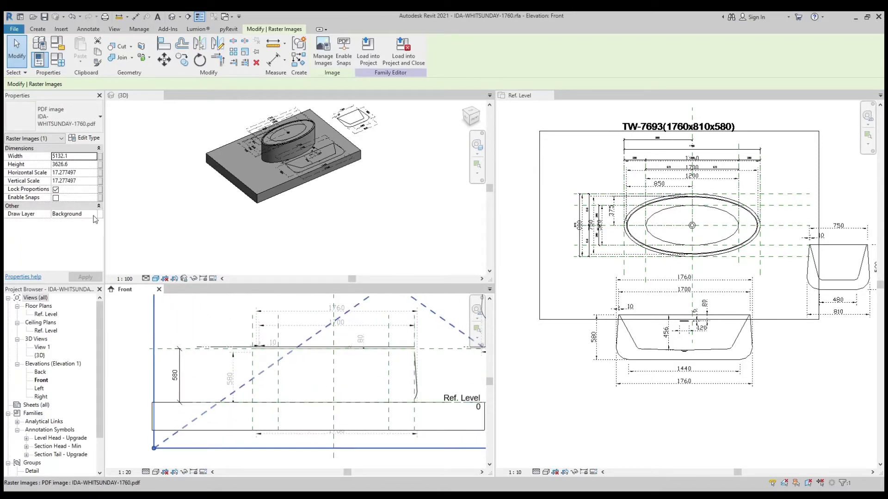
click(93, 215)
click(88, 232)
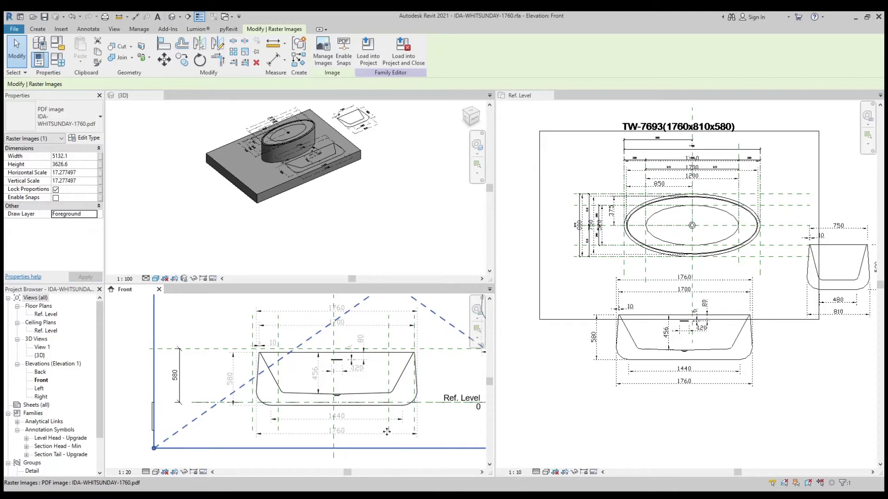
- Reselect the PDF image, nudge it left and frame the tub's top-left corner
scroll(407, 365, up, 3)
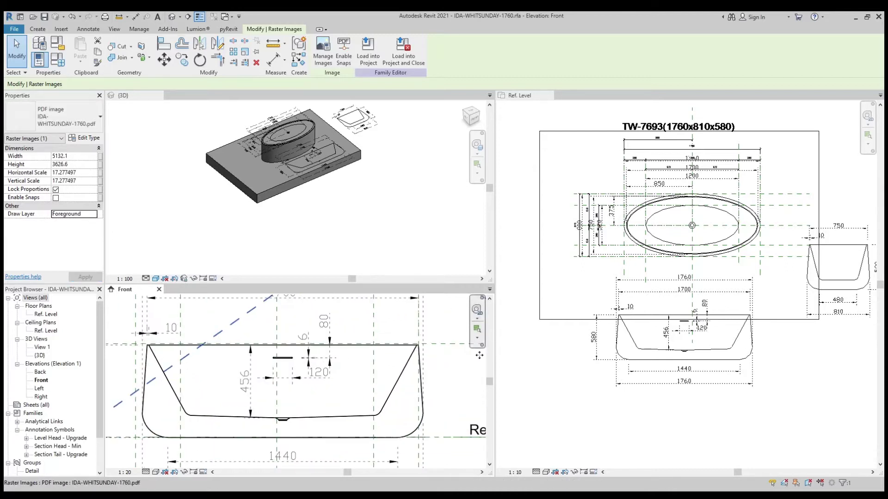
scroll(418, 343, up, 3)
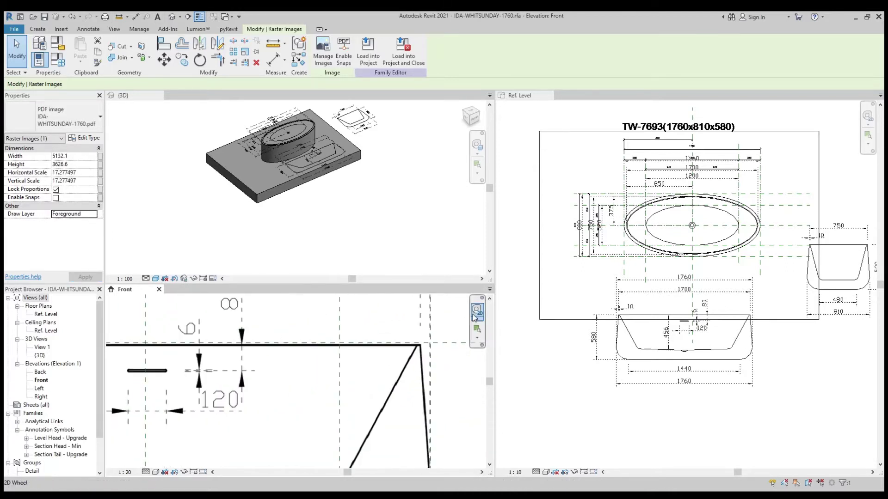
scroll(323, 369, down, 3)
scroll(208, 346, up, 2)
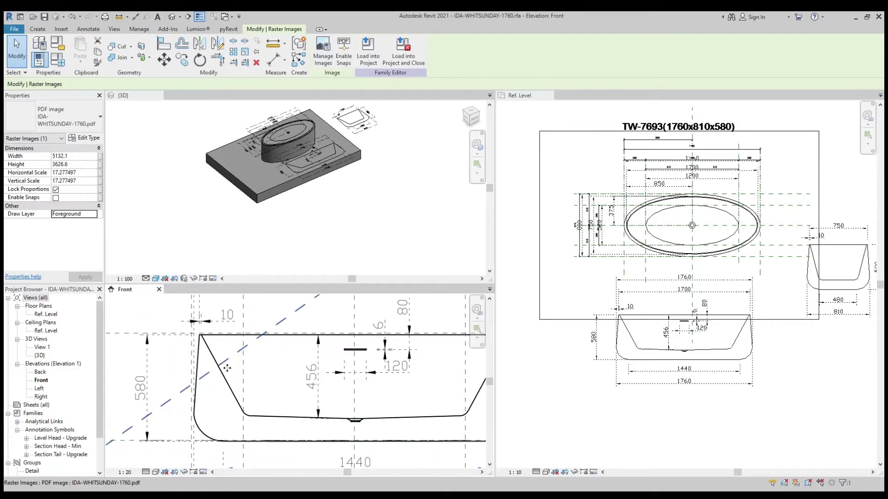
scroll(208, 346, up, 2)
scroll(208, 347, up, 1)
scroll(208, 347, down, 2)
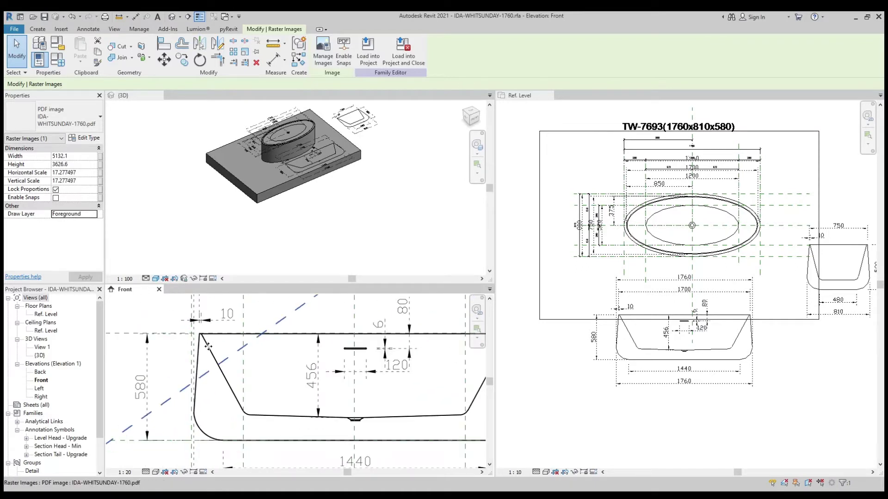
scroll(206, 348, down, 2)
scroll(204, 349, up, 1)
key(Escape)
scroll(201, 350, up, 1)
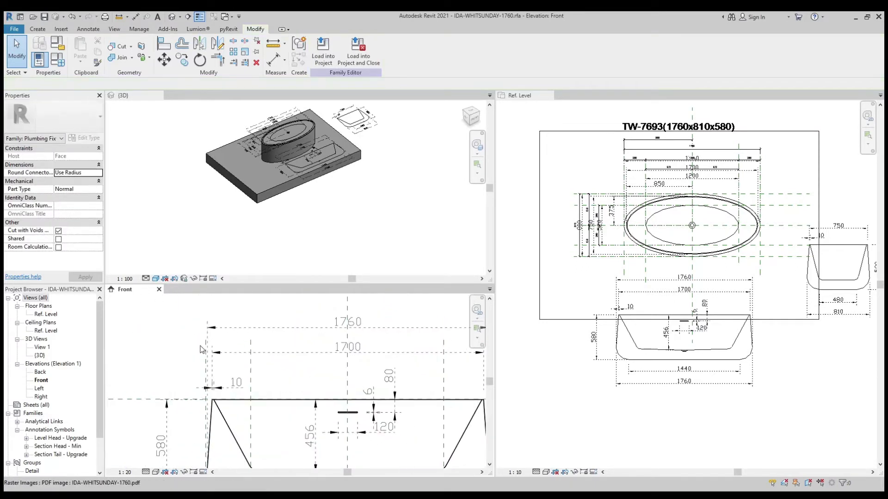
scroll(213, 379, down, 2)
scroll(199, 435, up, 3)
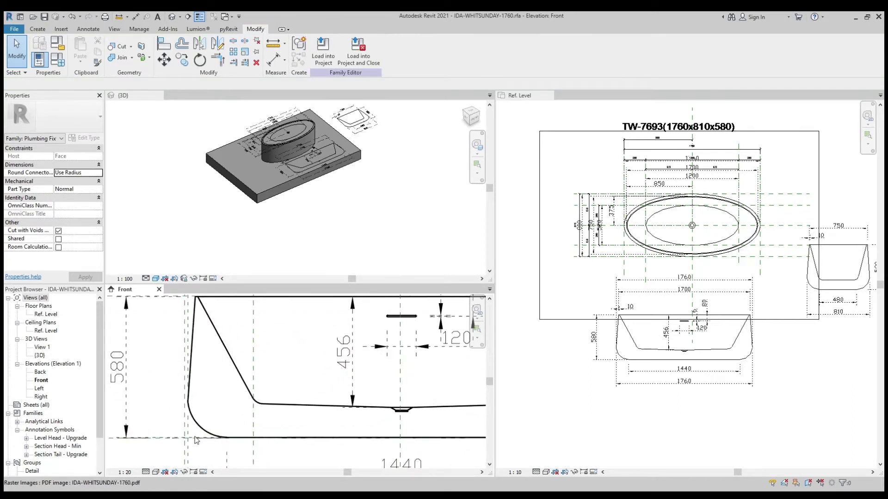
click(197, 440)
key(Left)
key(Left)
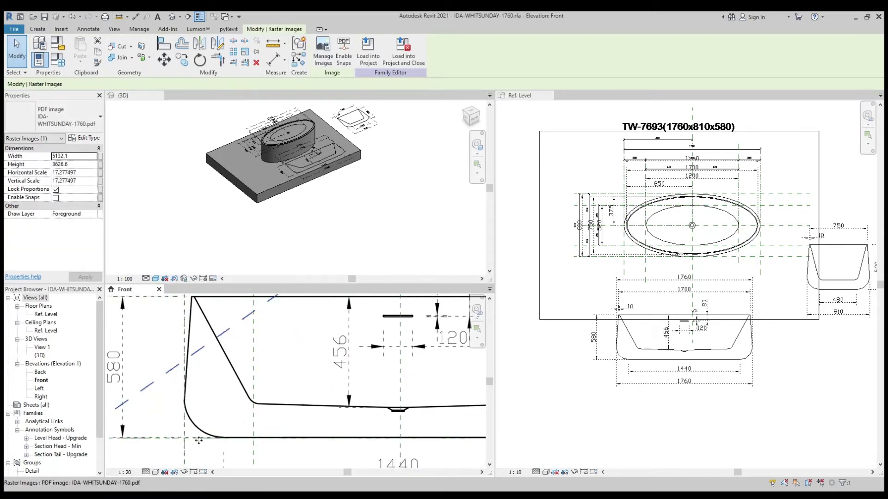
scroll(198, 399, up, 2)
middle_drag(203, 398, 224, 432)
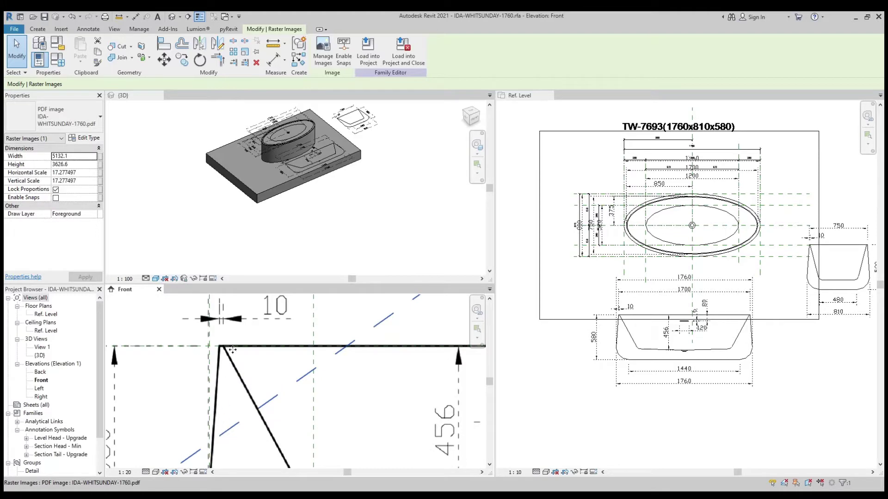
scroll(232, 348, down, 4)
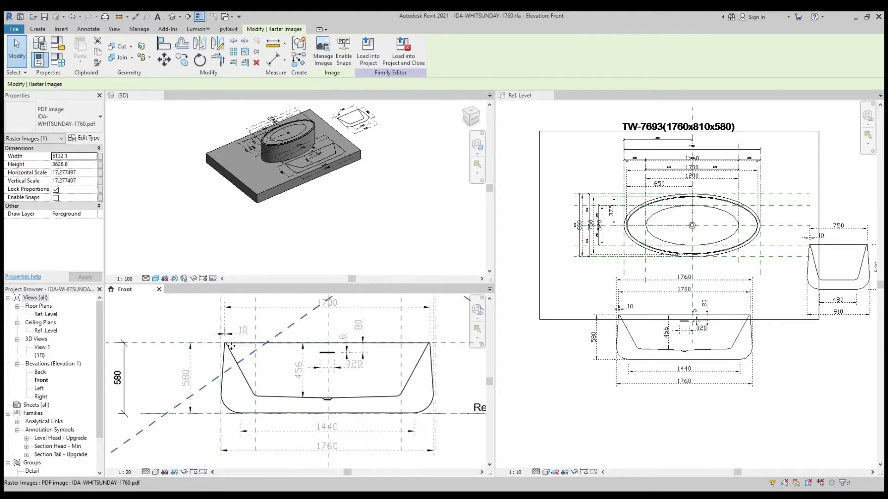
scroll(323, 370, up, 3)
scroll(370, 366, down, 2)
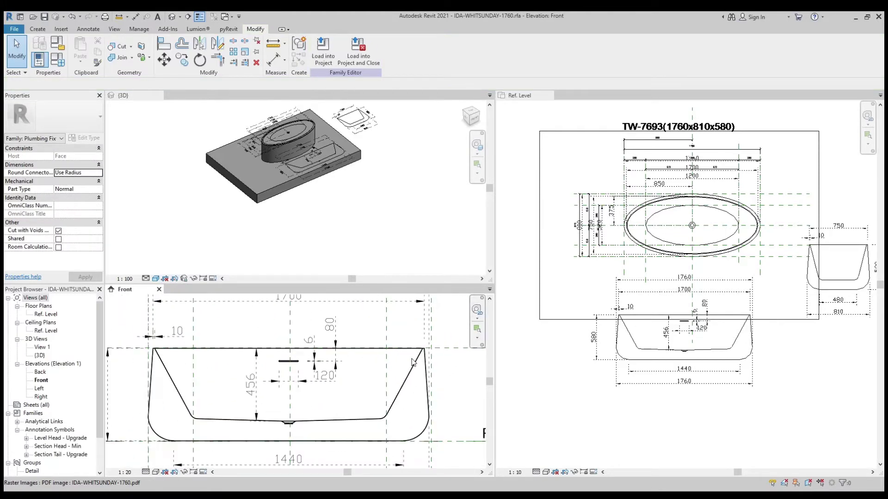
scroll(413, 362, up, 2)
scroll(413, 362, down, 2)
- Scale the PDF graphically from the tub's top-left corner so it meets the reference plane
click(239, 54)
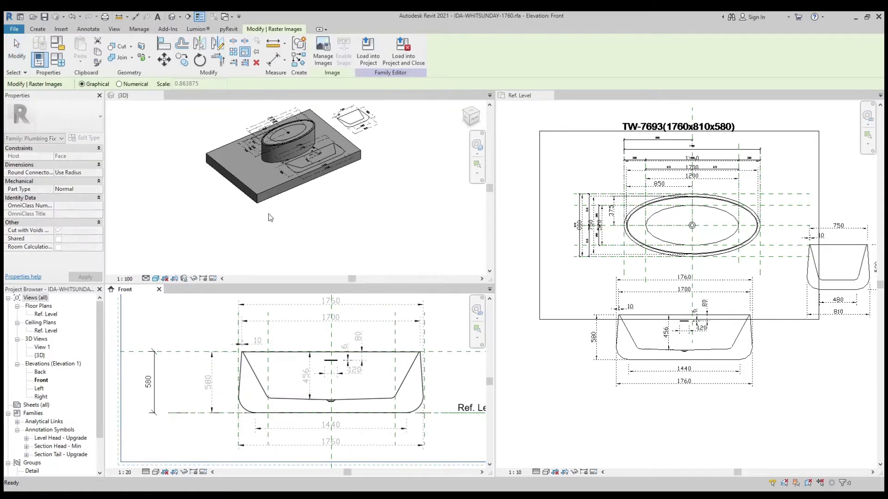
scroll(233, 361, up, 2)
scroll(237, 334, up, 2)
click(238, 332)
scroll(240, 336, down, 3)
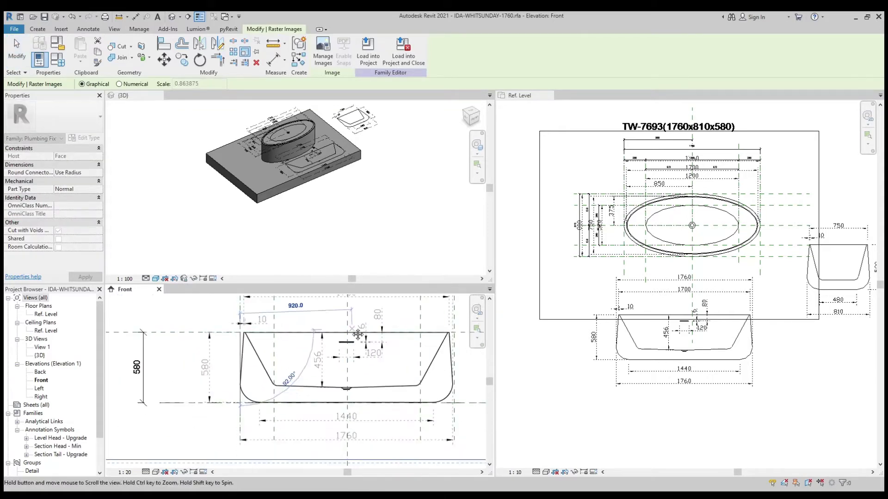
scroll(305, 348, up, 3)
scroll(306, 348, up, 1)
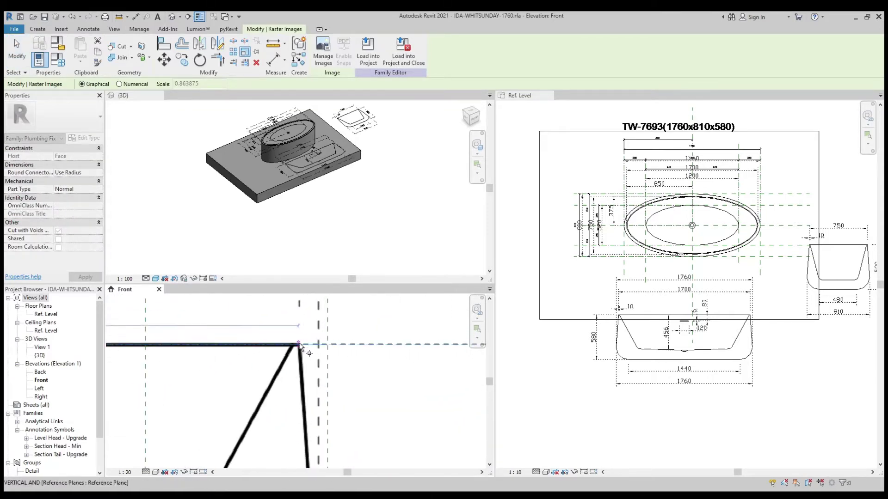
click(299, 344)
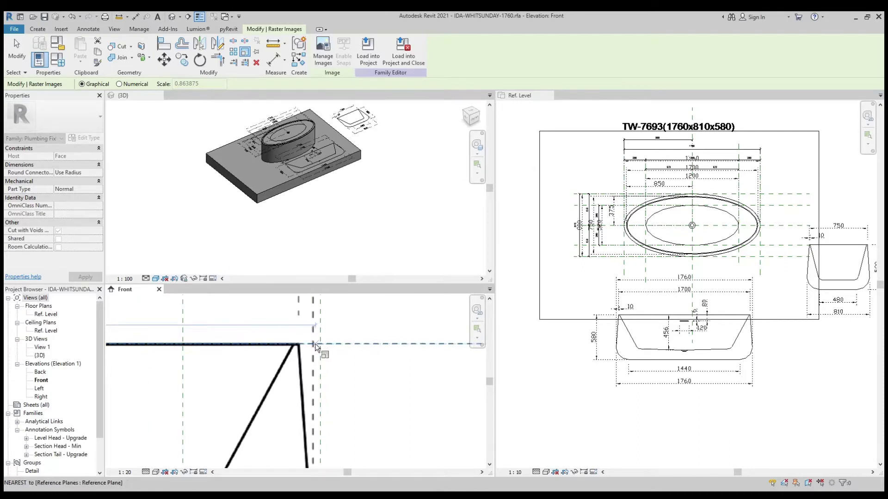
key(Escape)
scroll(323, 347, down, 5)
scroll(246, 398, up, 2)
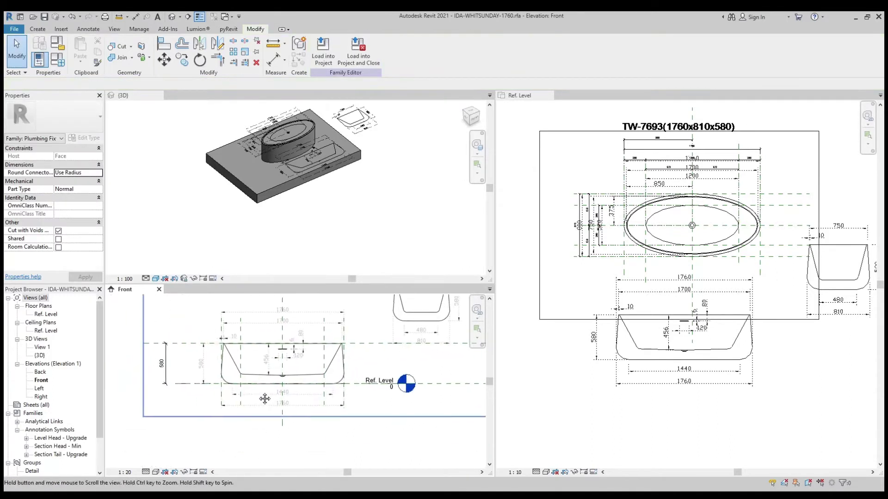
scroll(217, 366, up, 1)
scroll(217, 365, up, 1)
scroll(218, 363, down, 2)
scroll(219, 362, up, 1)
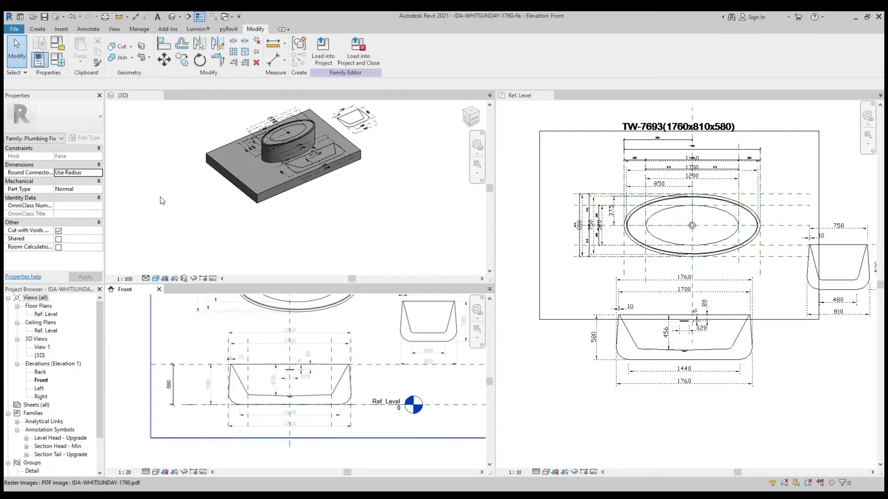
- Make the Front elevation the active view and bring up the Create tab's form tools
click(171, 210)
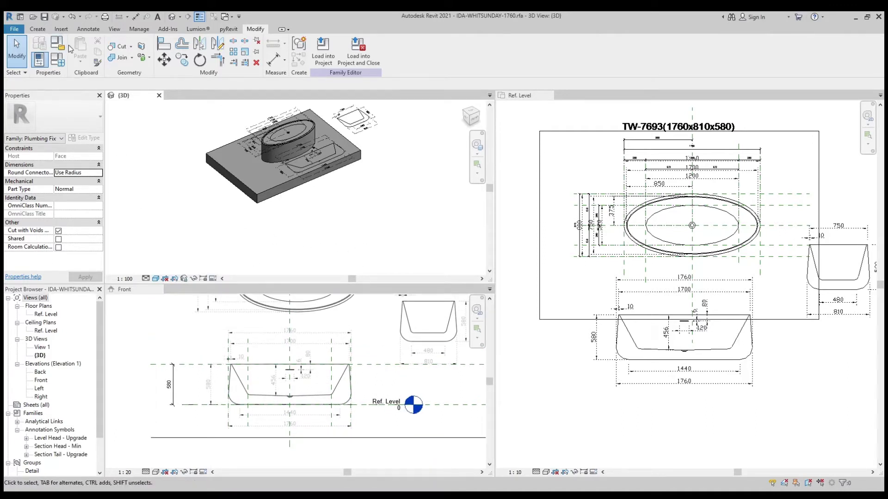
click(91, 29)
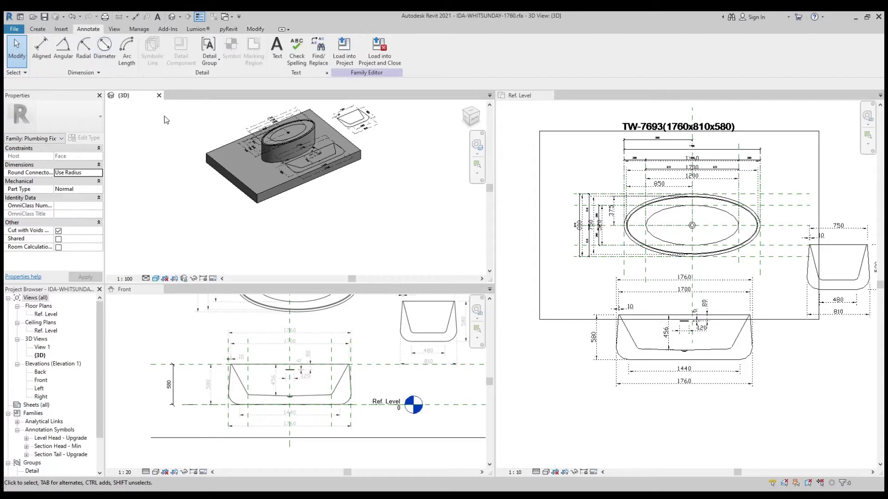
click(159, 351)
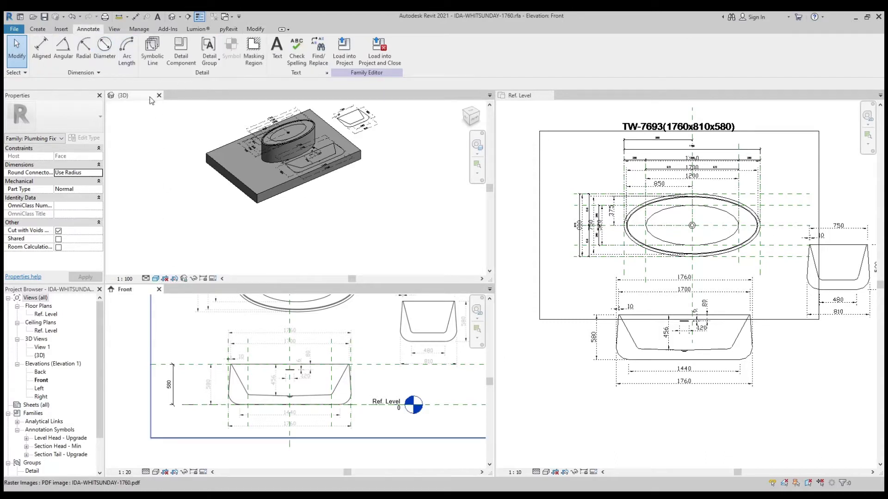
click(138, 30)
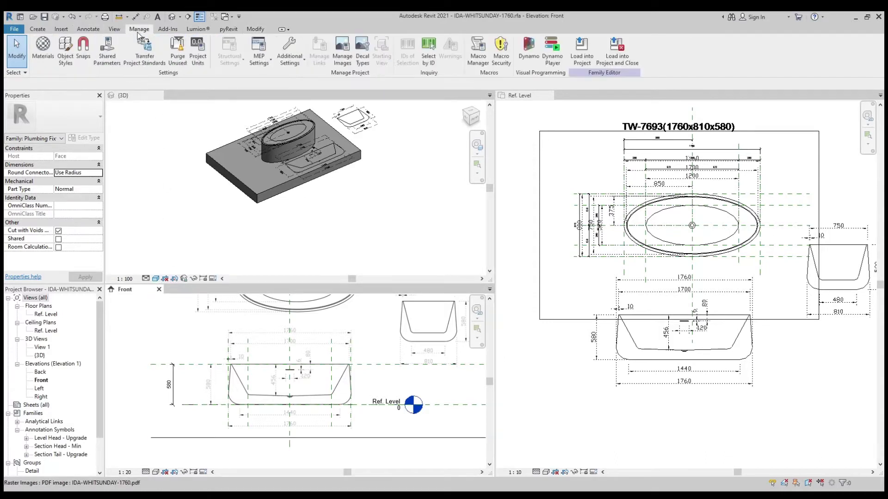
click(38, 27)
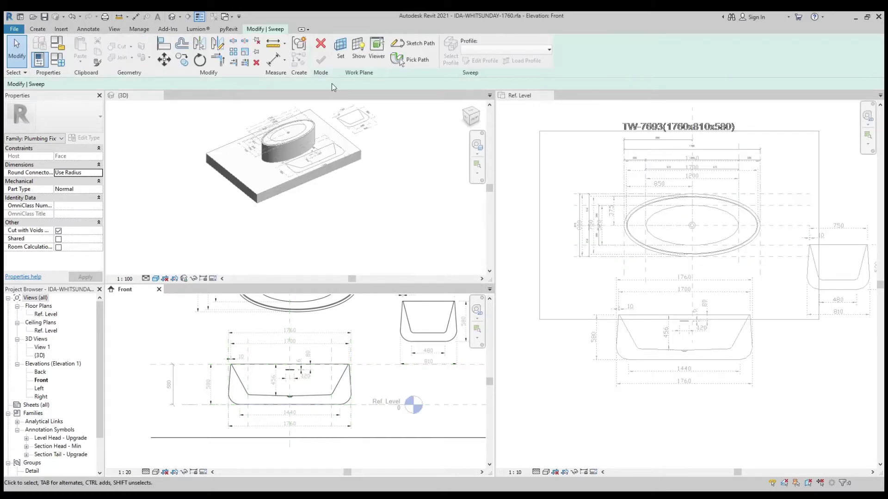
- Begin a Pick Path sketch for the void sweep, then cancel both the path and the sweep
click(415, 47)
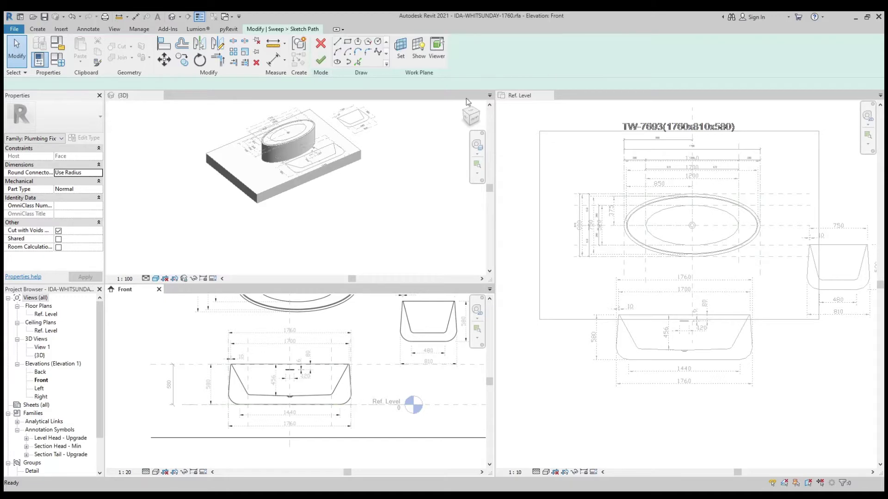
click(360, 64)
scroll(698, 257, up, 3)
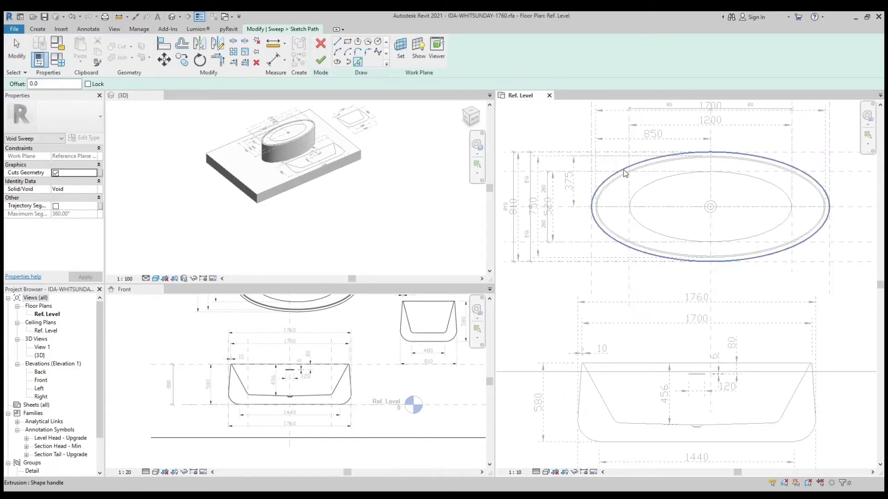
scroll(624, 172, up, 2)
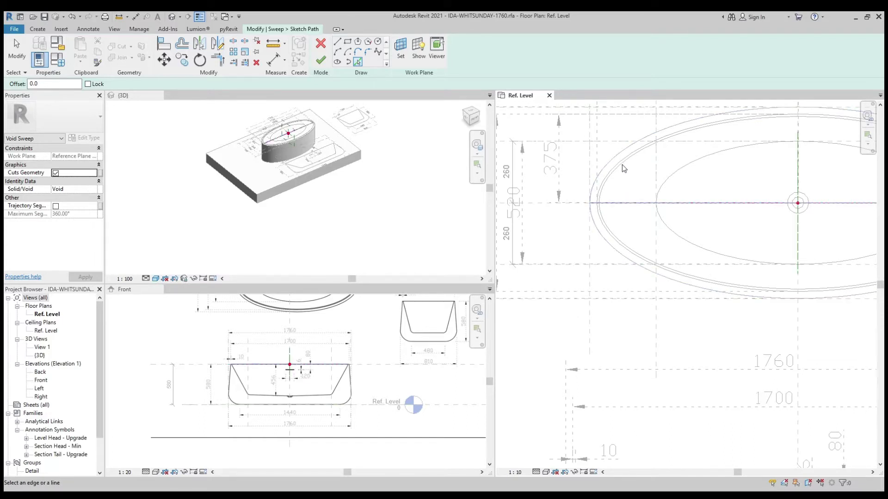
click(321, 45)
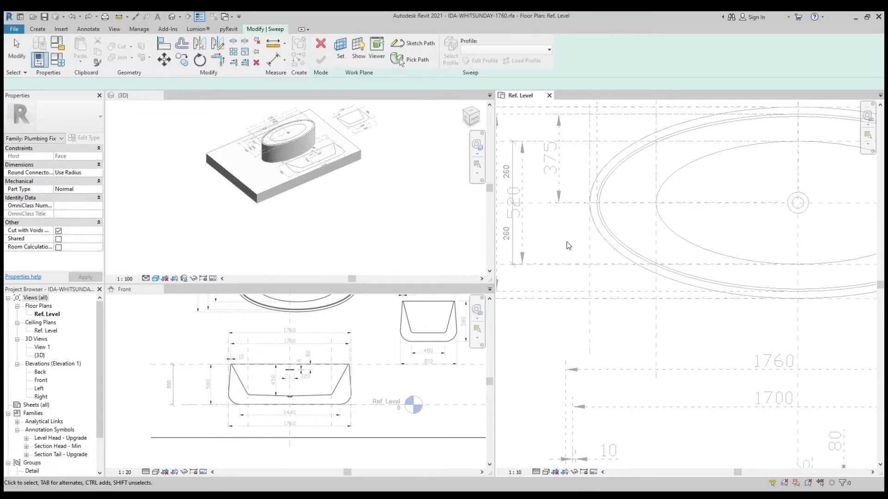
scroll(555, 232, down, 2)
click(321, 45)
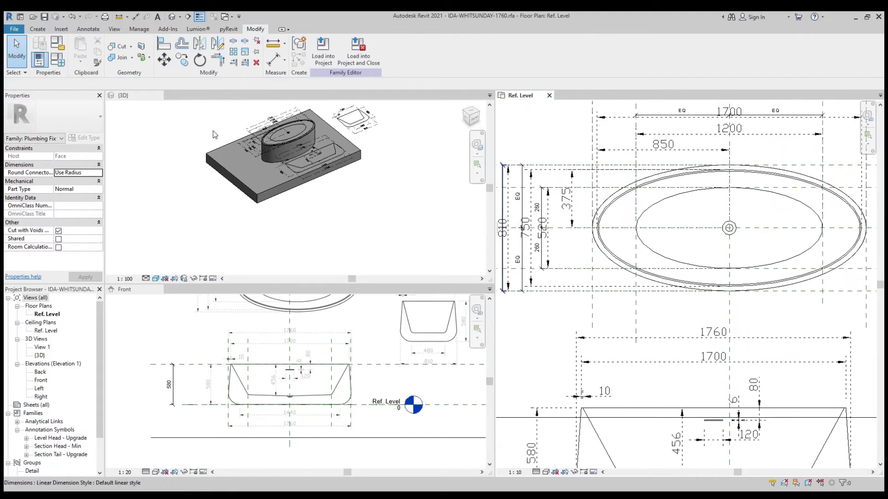
- Start a swept blend form and cancel it
click(39, 29)
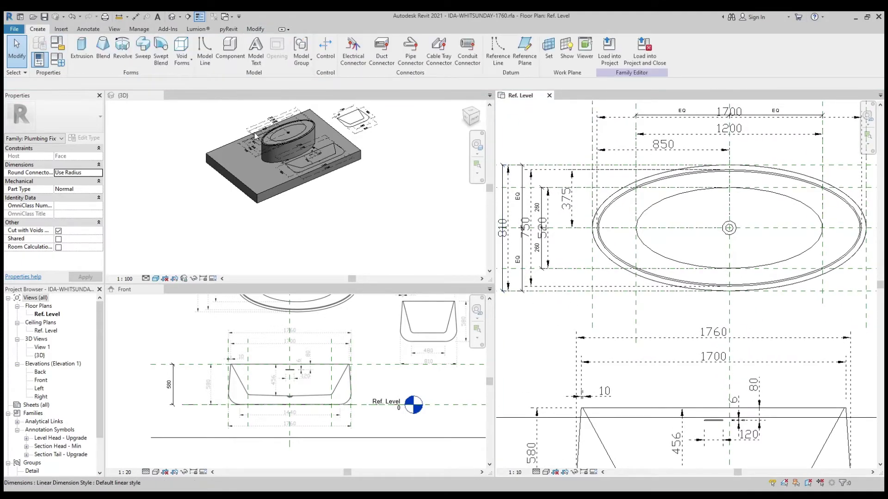
click(161, 59)
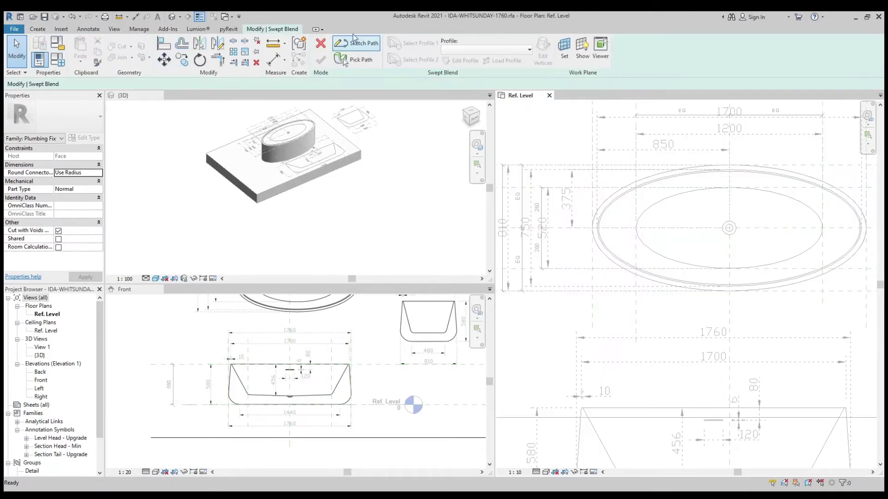
click(320, 45)
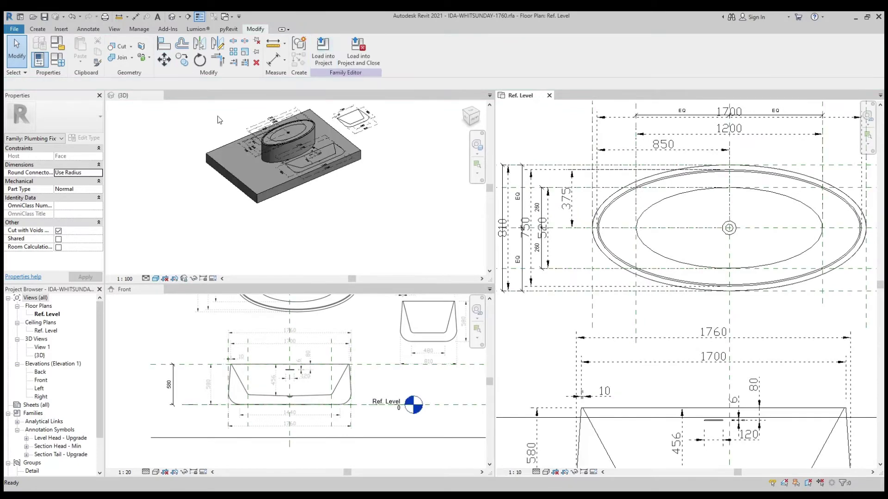
- Start a new void sweep with the plan ellipse picked as its path, and finish the path
click(37, 29)
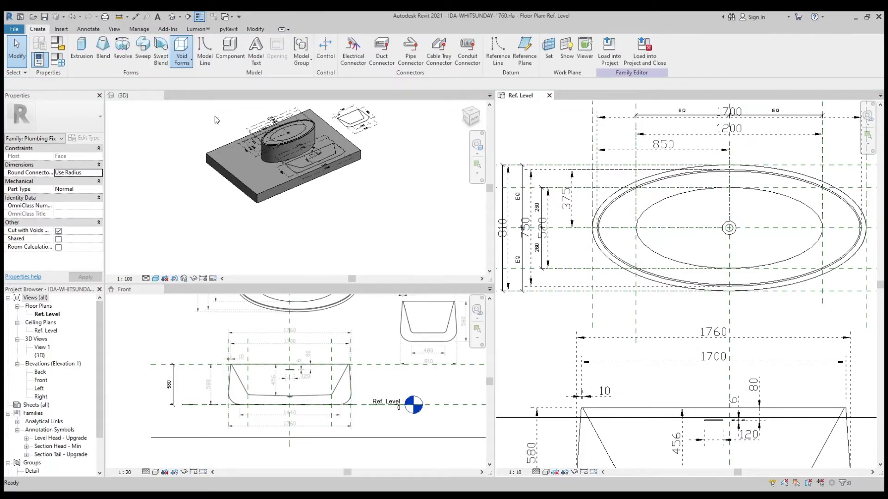
click(142, 48)
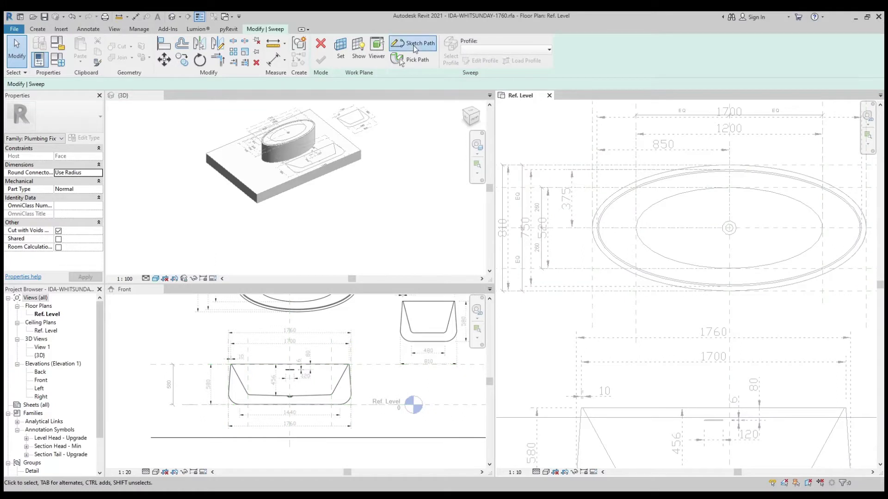
click(412, 46)
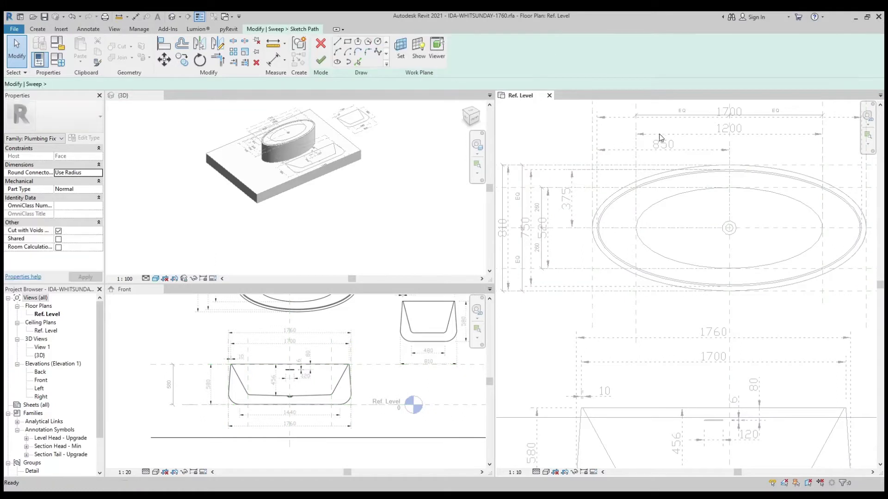
click(359, 62)
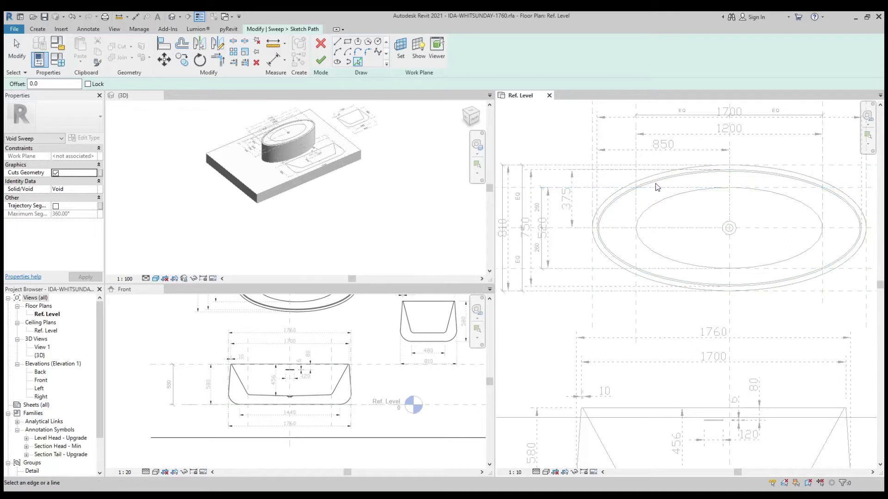
click(656, 186)
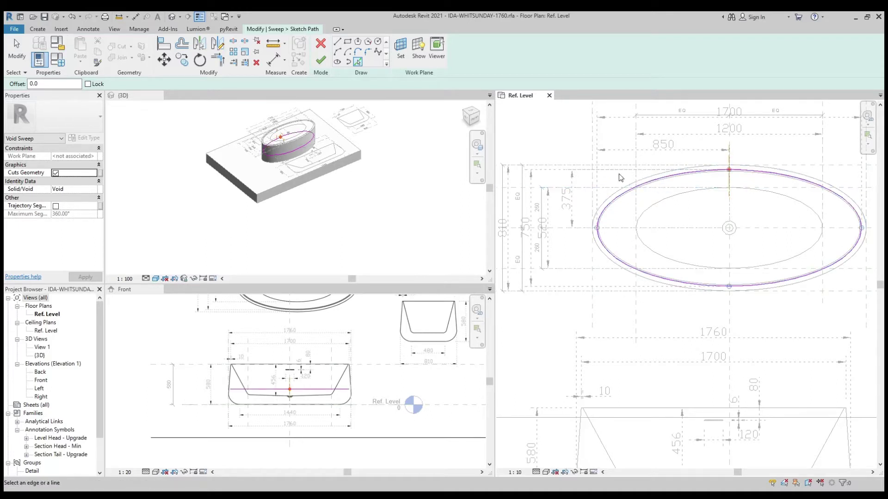
click(283, 408)
click(321, 61)
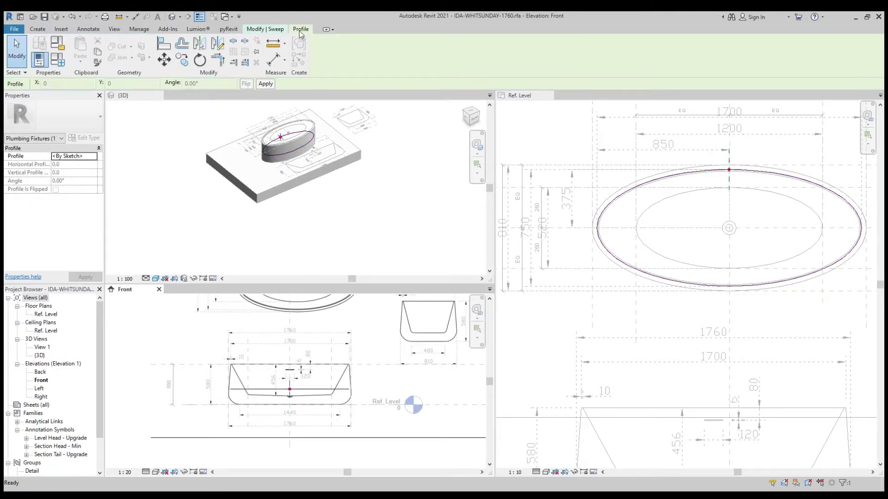
- Enter the sweep's profile editing, then escape out of it
click(276, 29)
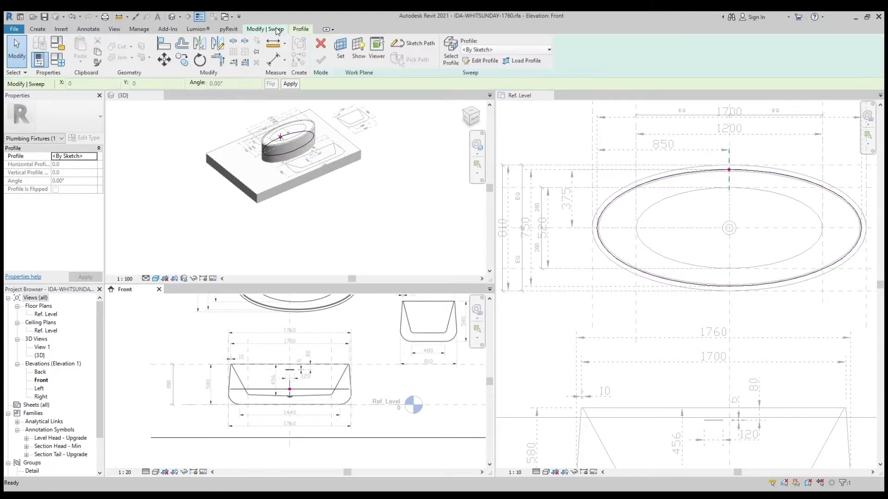
click(473, 62)
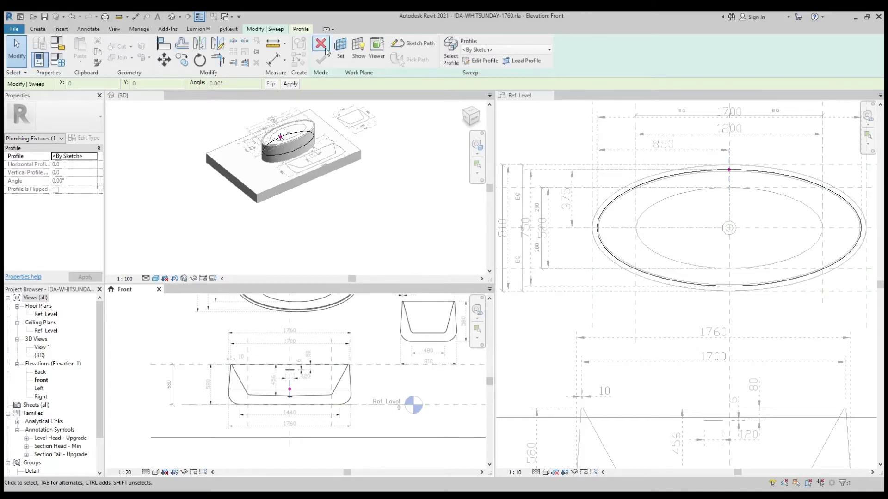
key(Escape)
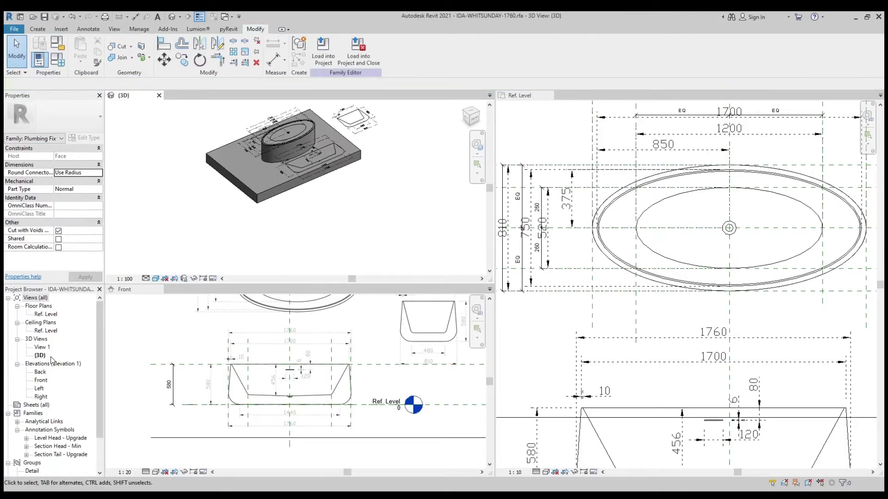
- Open the Left elevation and tile all views with WT
double_click(40, 389)
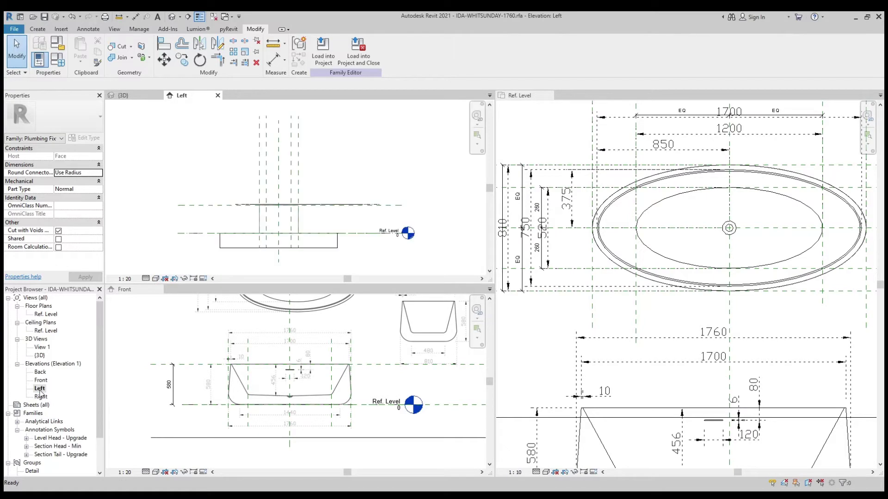
key(w)
key(t)
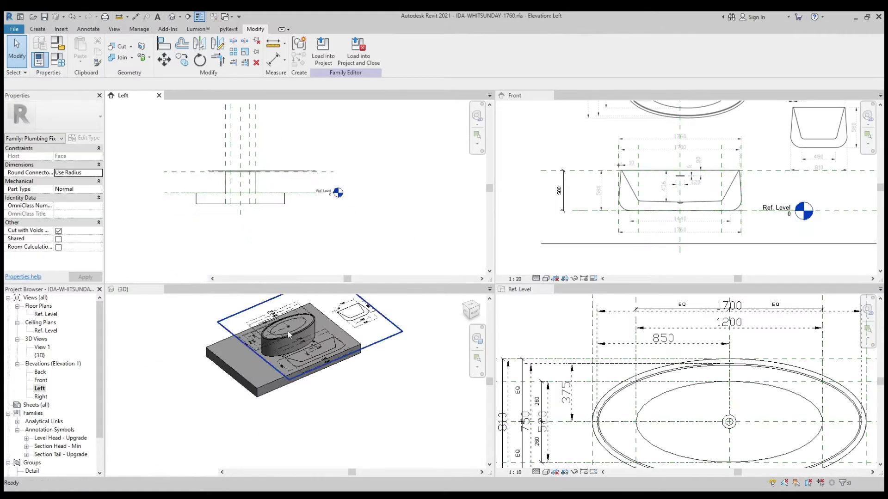
click(287, 331)
scroll(353, 379, down, 1)
scroll(545, 347, down, 2)
scroll(545, 347, down, 4)
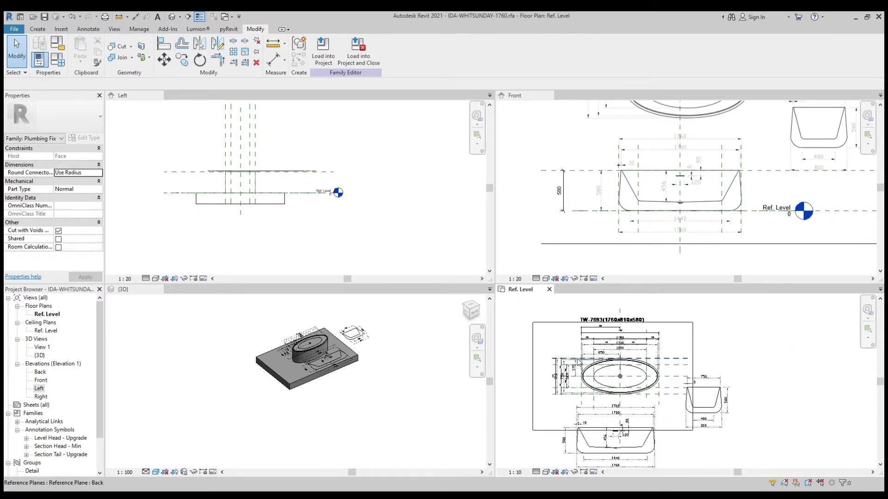
click(581, 209)
scroll(622, 190, down, 2)
- Remove the PDF from the Front view and paste it into the Left elevation
click(623, 190)
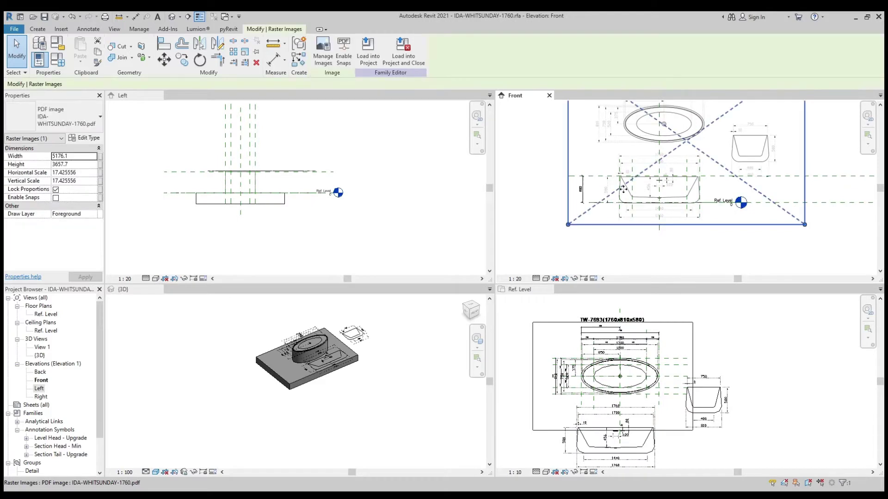
key(Delete)
click(297, 197)
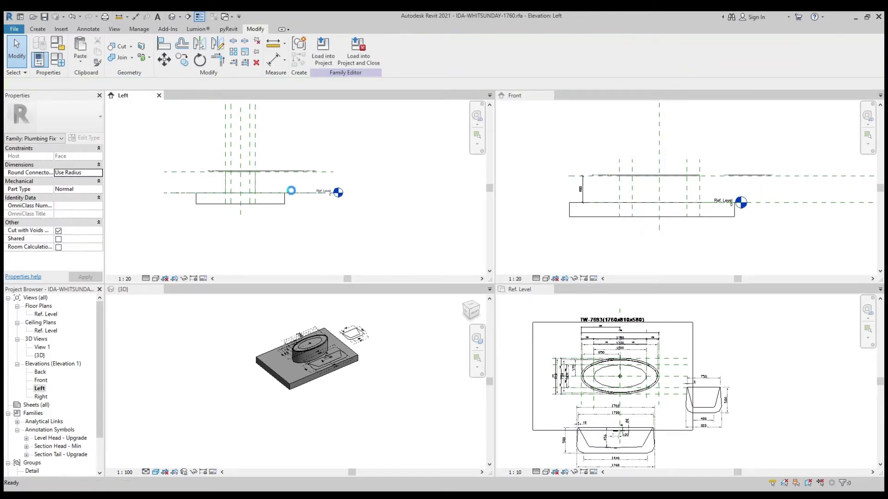
key(ctrl+v)
click(372, 233)
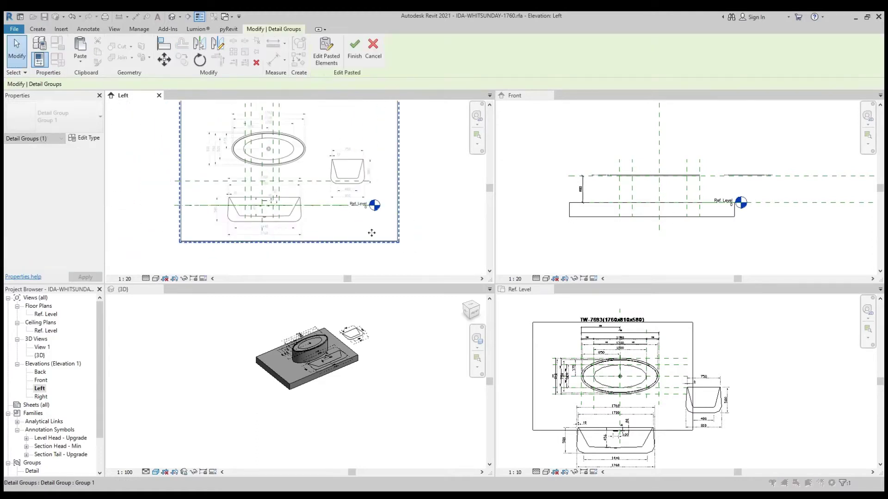
- Move the pasted PDF so the tub end-section sits on the reference planes
scroll(277, 185, up, 3)
drag(262, 184, 153, 212)
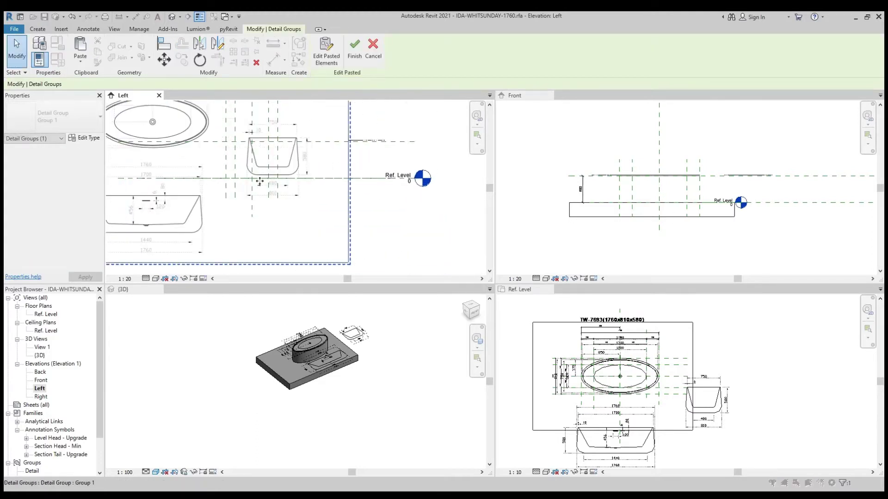
scroll(257, 150, up, 2)
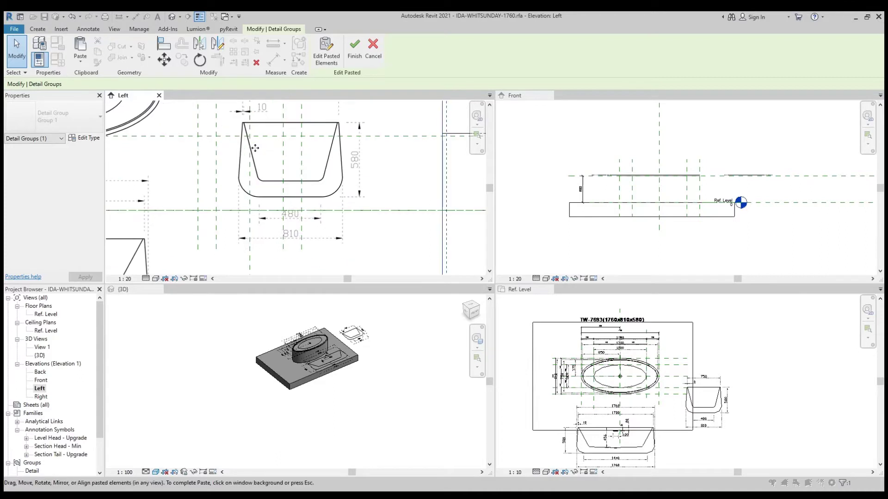
scroll(258, 150, down, 1)
middle_drag(259, 150, 276, 223)
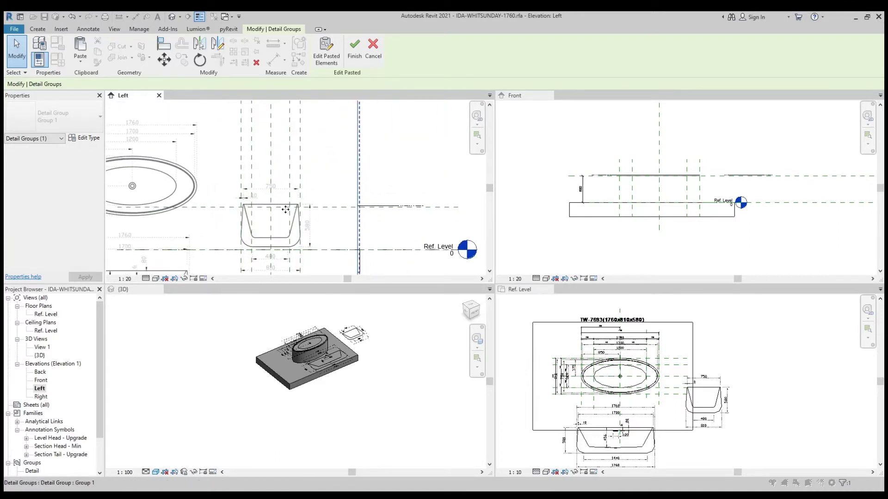
drag(286, 211, 285, 209)
scroll(302, 257, up, 4)
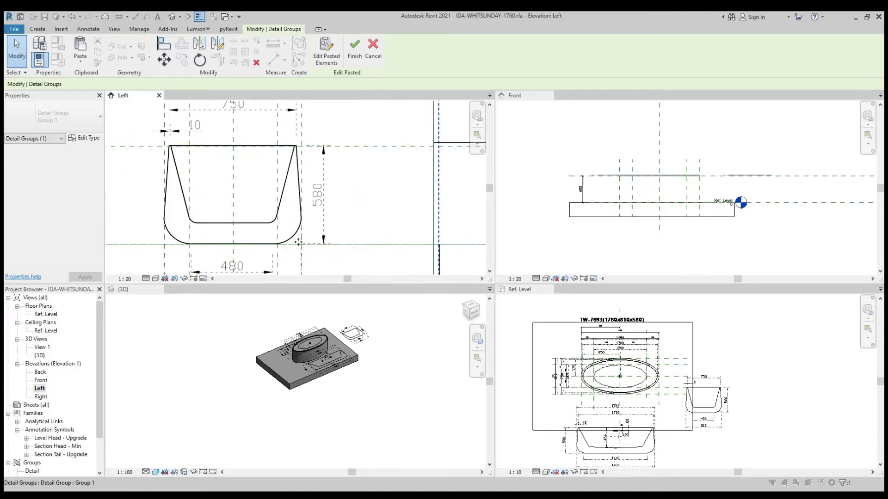
middle_drag(298, 242, 318, 252)
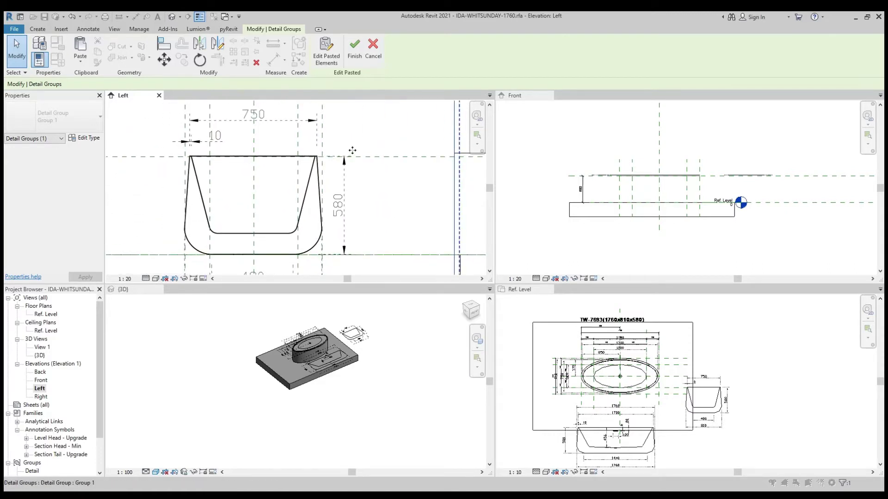
scroll(353, 151, up, 2)
scroll(352, 150, down, 1)
scroll(352, 150, down, 1)
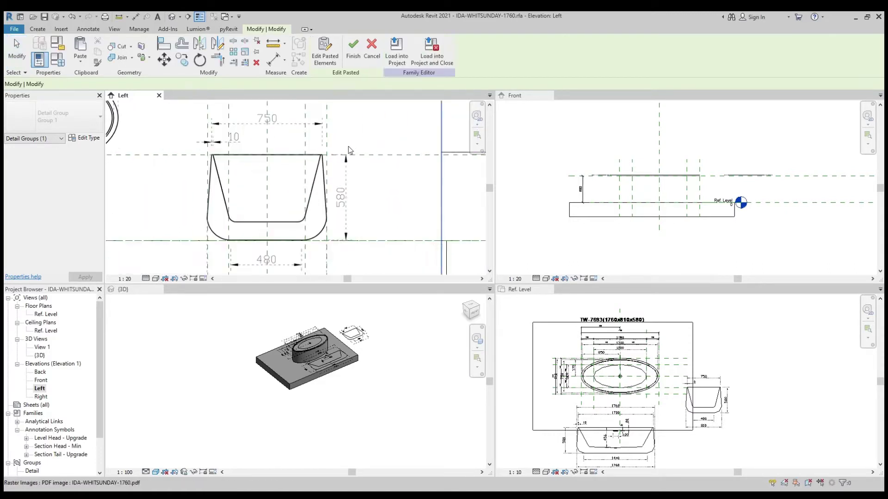
click(349, 146)
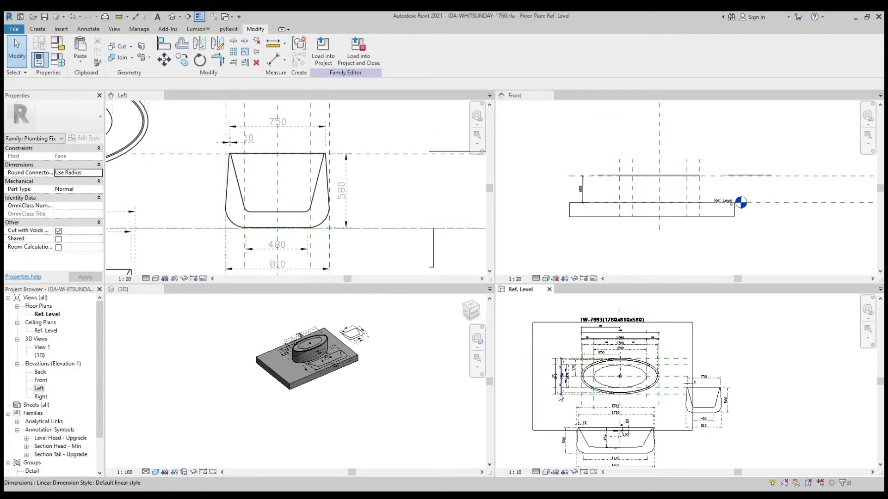
- Zoom over the aligned end section and bring back the form-creation tools
scroll(561, 382, up, 5)
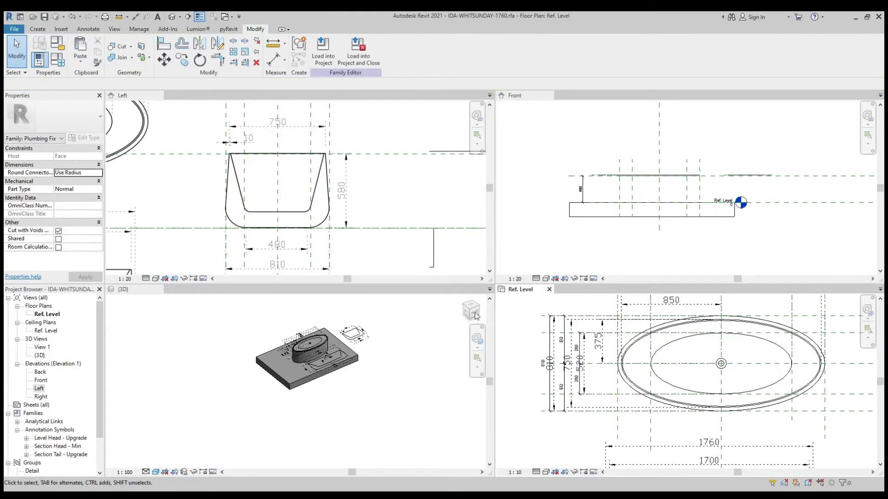
scroll(335, 256, up, 1)
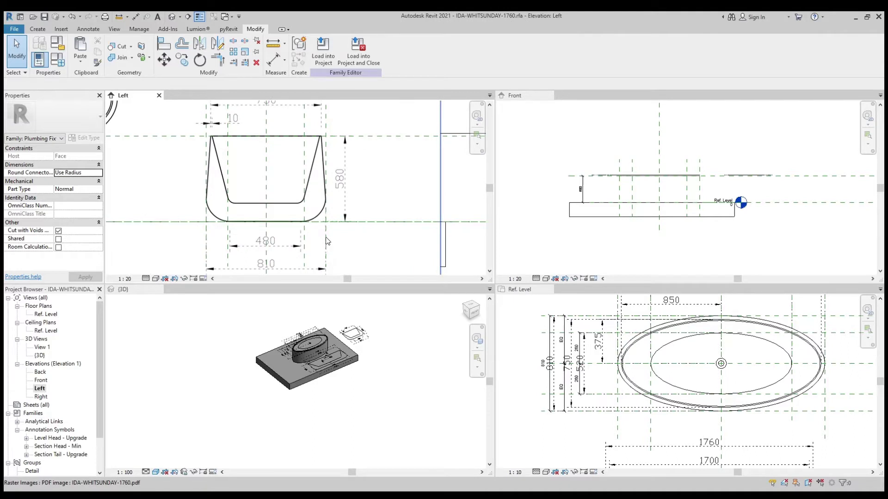
scroll(326, 240, down, 2)
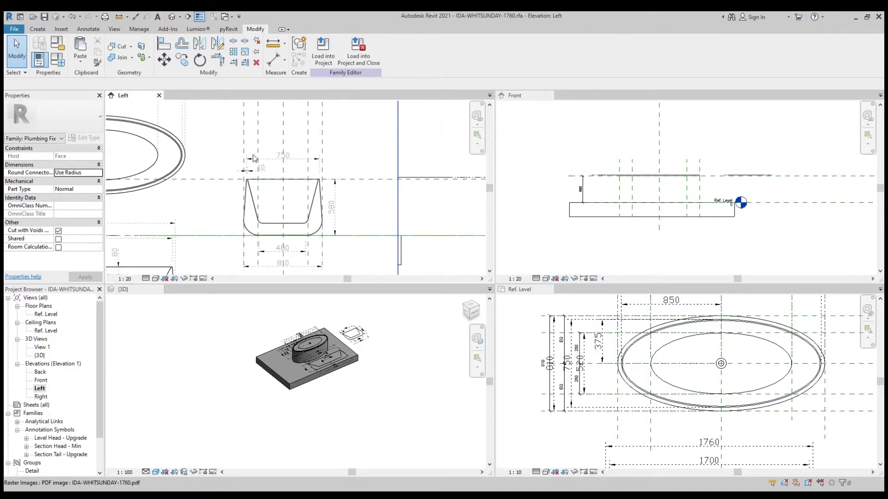
scroll(273, 166, down, 3)
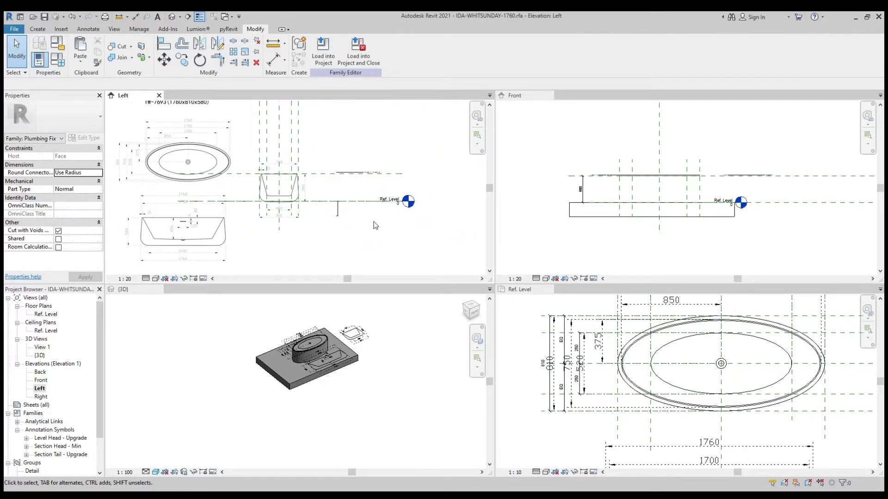
scroll(271, 183, up, 3)
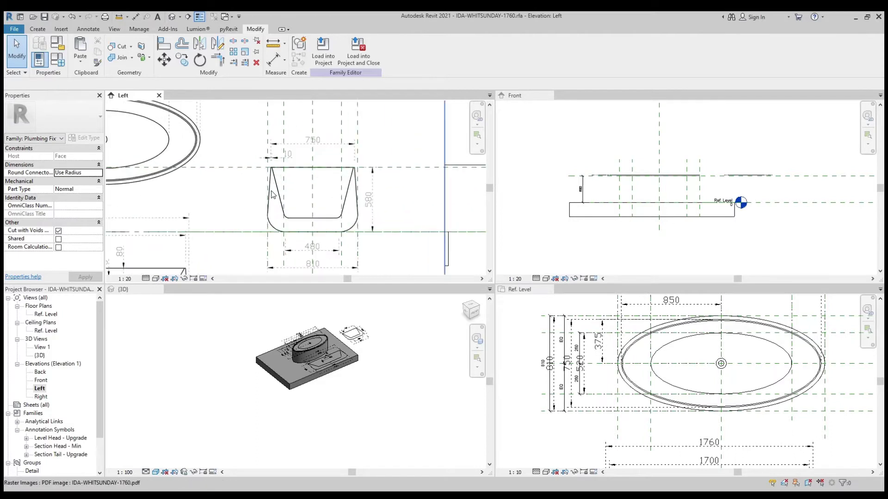
scroll(271, 179, down, 3)
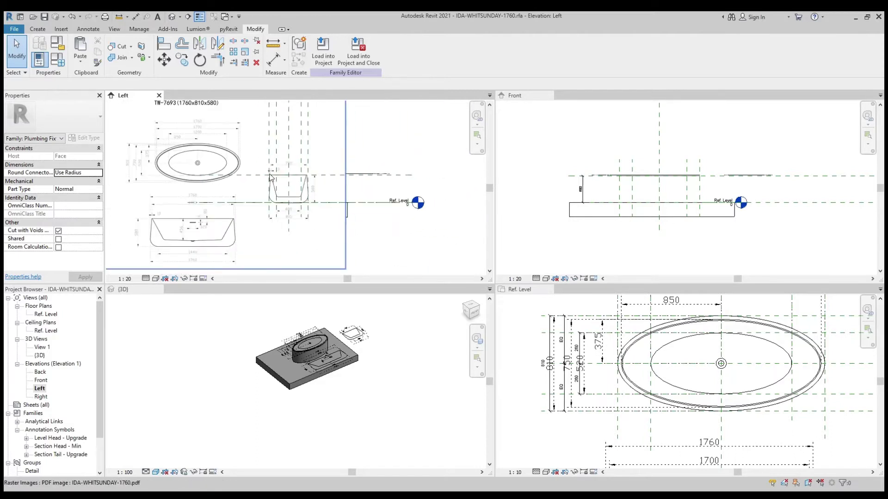
click(37, 29)
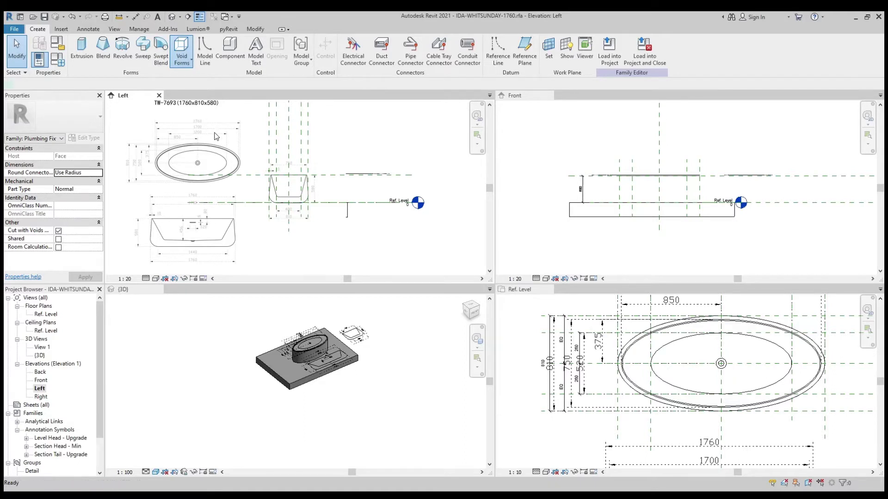
- Start a void sweep path sketch, then back out and cancel the sweep
click(143, 46)
click(412, 45)
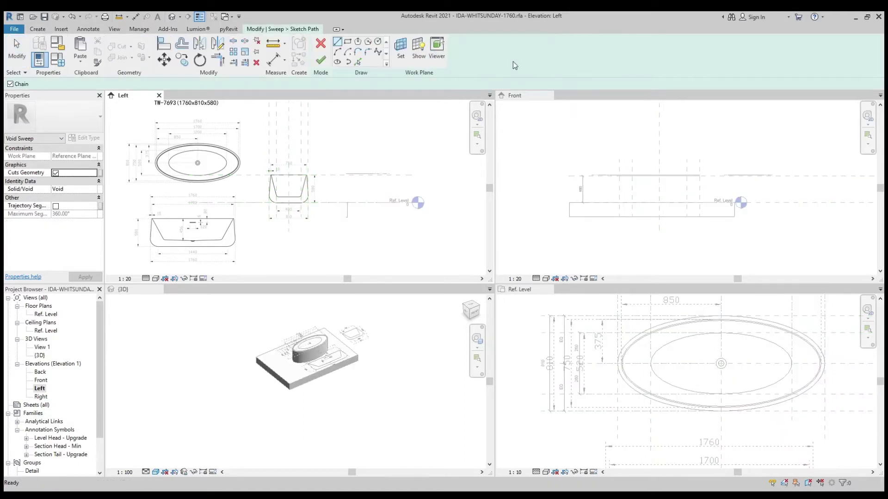
scroll(670, 337, up, 2)
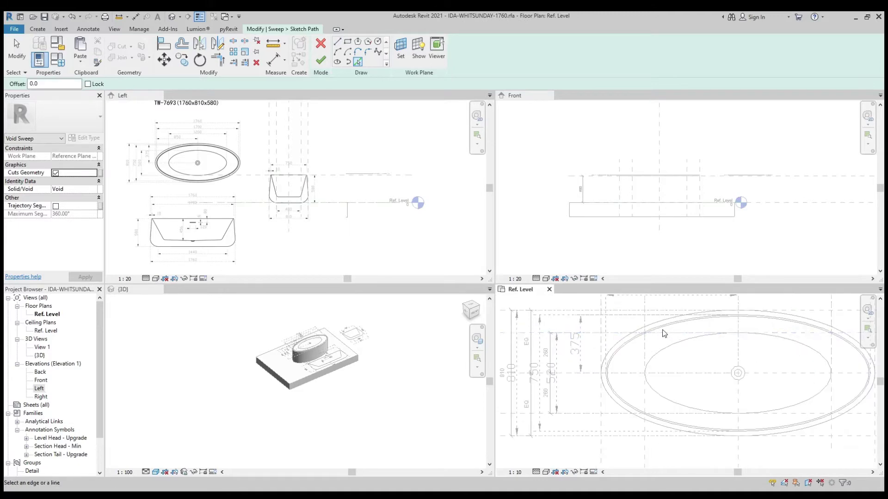
scroll(667, 334, up, 2)
scroll(665, 334, down, 2)
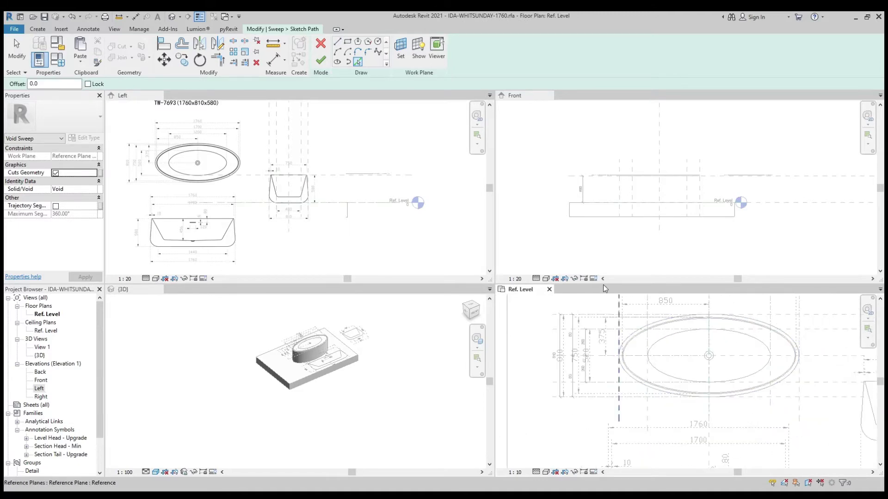
click(319, 47)
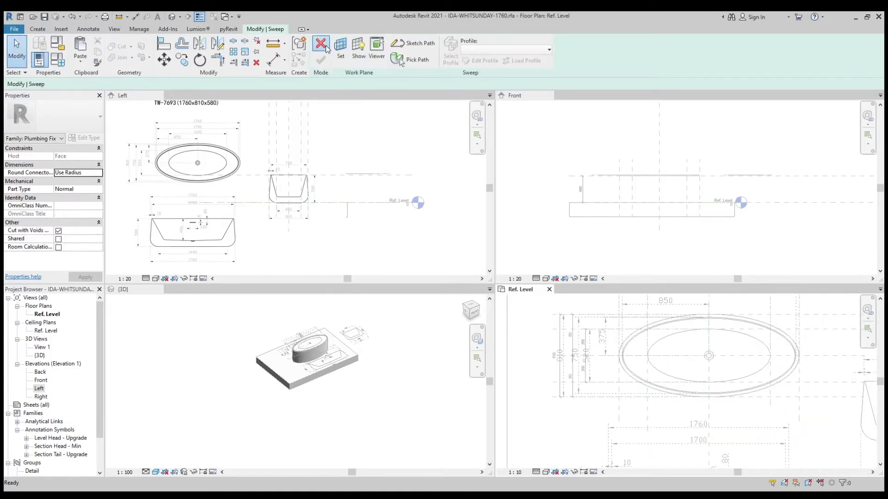
click(325, 48)
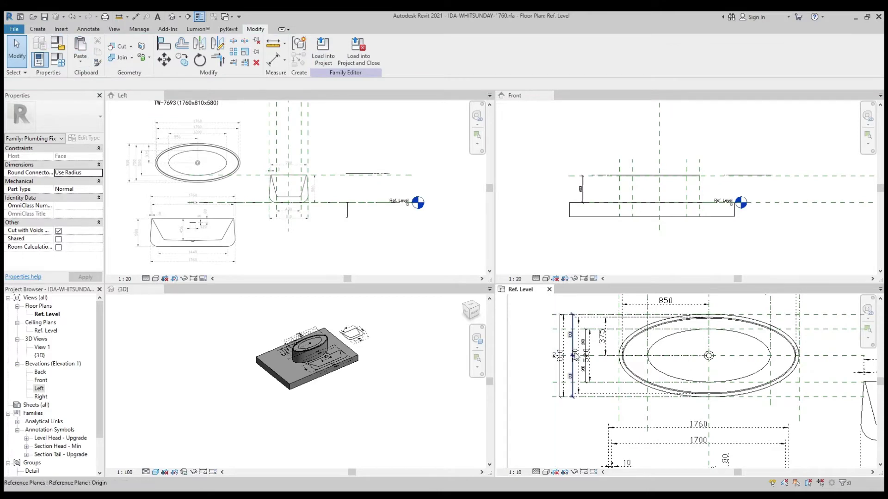
scroll(570, 384, down, 3)
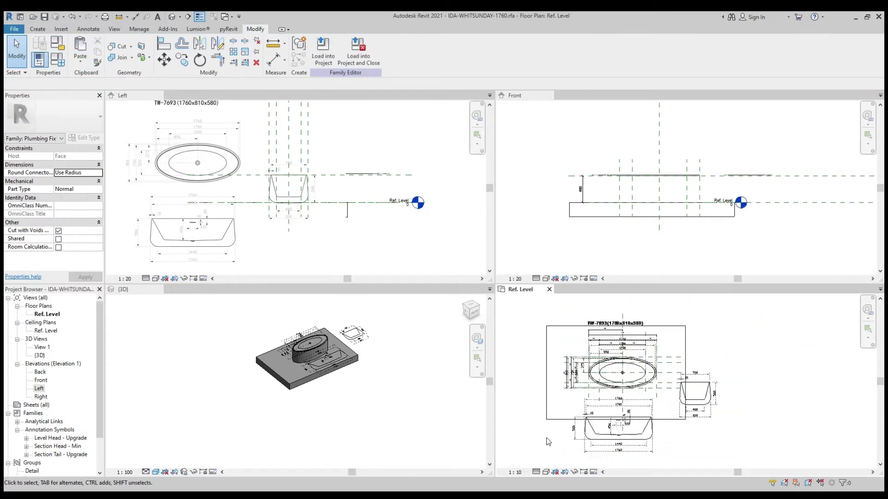
- Restart the void sweep, pick the tub's outer ellipse as its path, and finish it
click(37, 29)
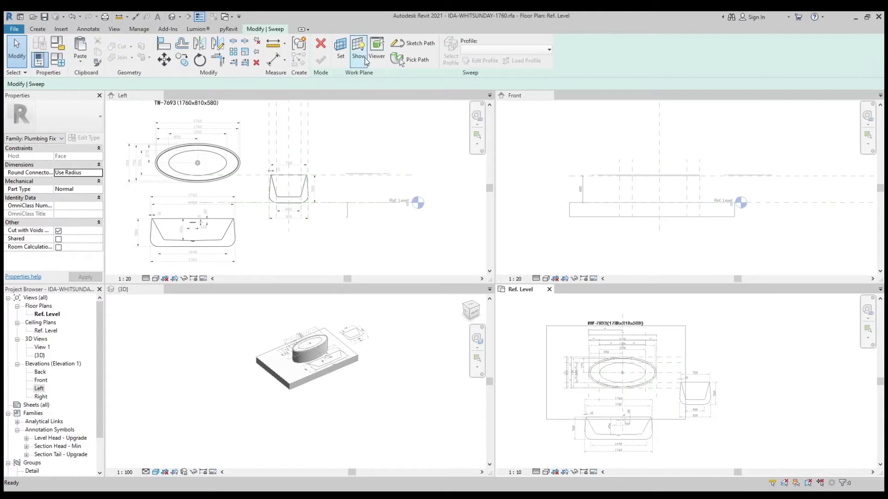
click(412, 45)
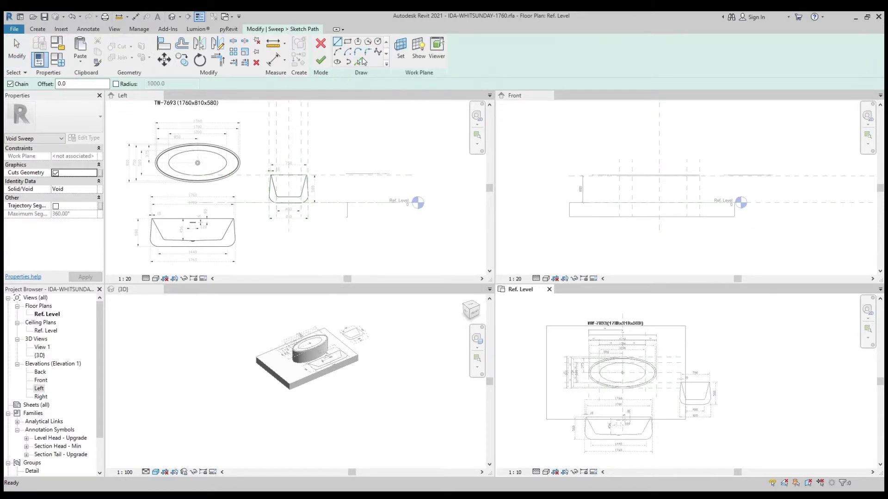
click(359, 62)
scroll(615, 370, up, 3)
scroll(606, 360, up, 2)
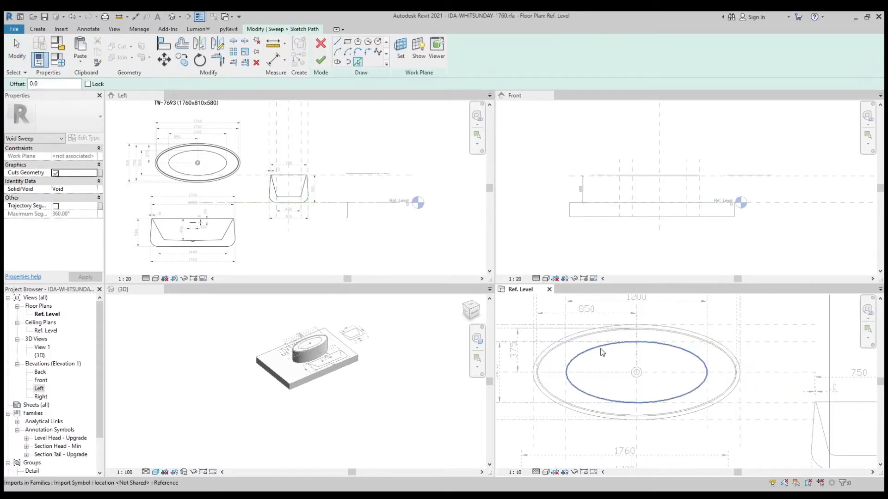
scroll(593, 346, up, 2)
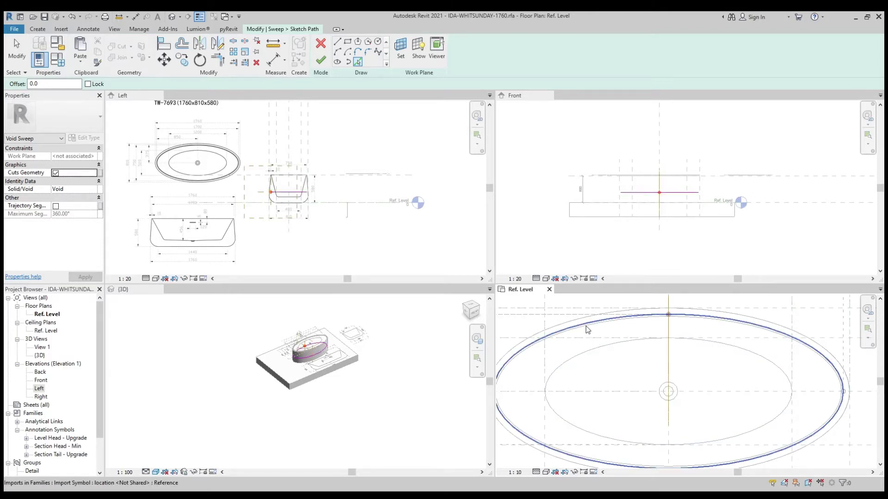
click(586, 329)
scroll(586, 329, down, 3)
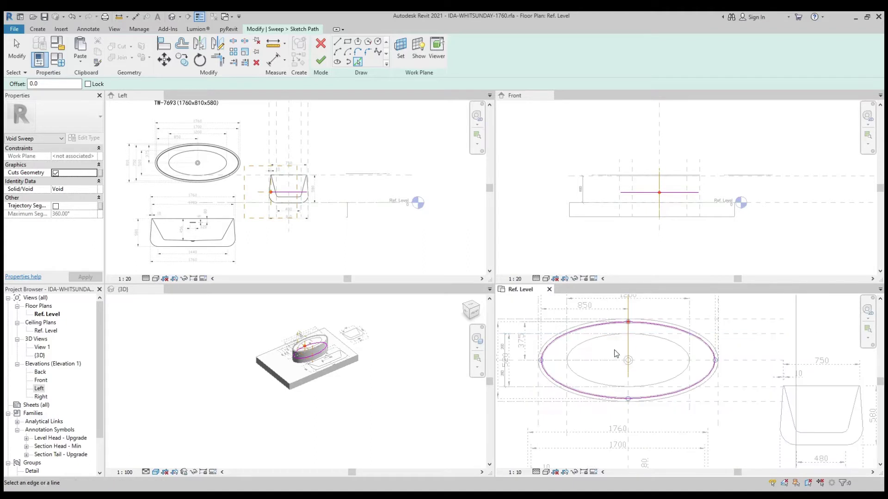
click(322, 61)
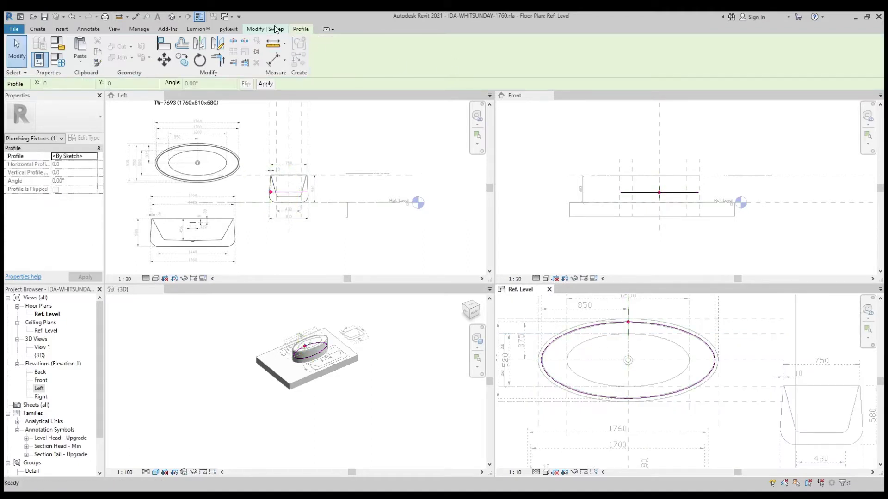
- Enter profile editing for the void sweep in the Left elevation
click(275, 29)
click(490, 66)
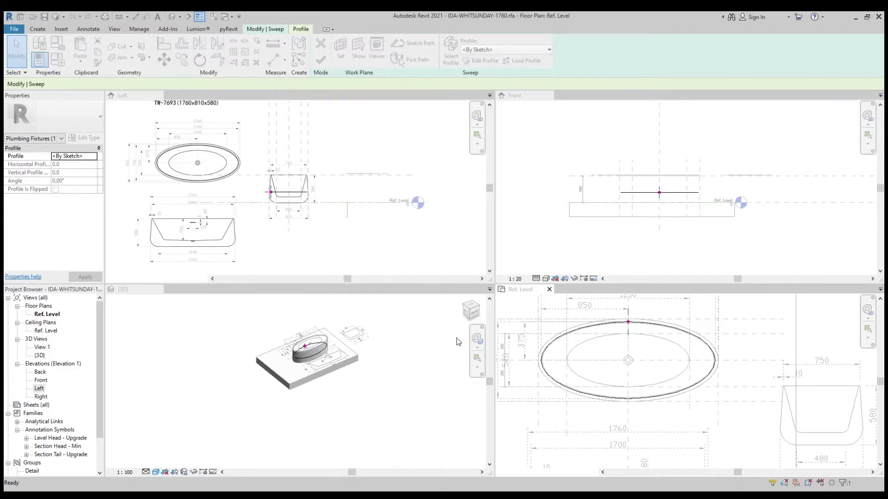
scroll(287, 200, up, 3)
scroll(287, 200, up, 3)
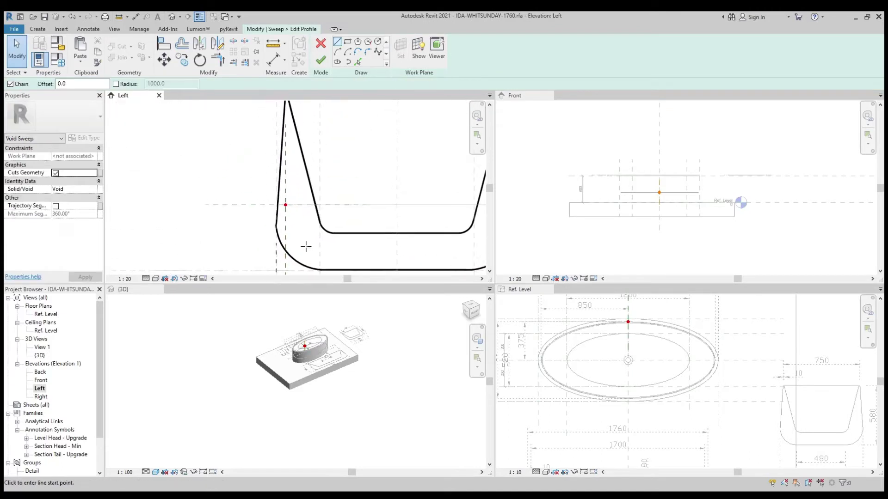
scroll(293, 155, down, 1)
scroll(294, 155, up, 3)
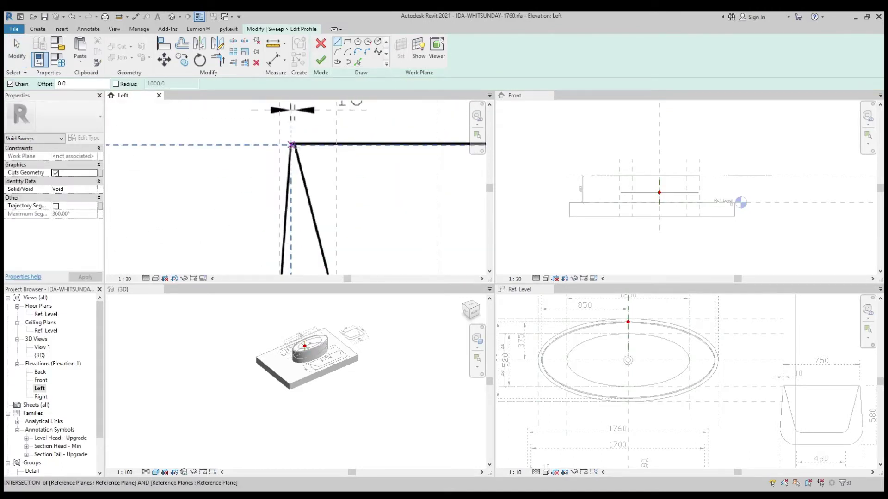
- Trace the wall section's top edge, left side and bottom edge with straight lines
click(293, 145)
scroll(254, 149, down, 2)
scroll(256, 147, down, 1)
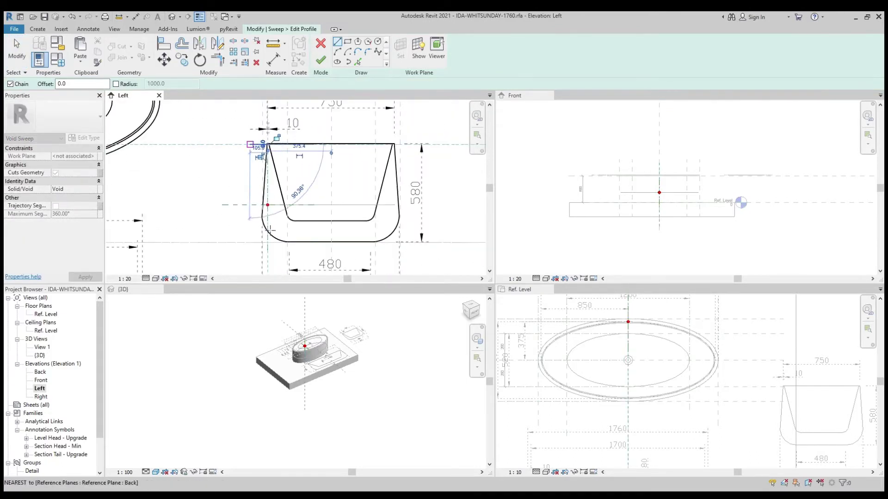
click(250, 144)
click(249, 241)
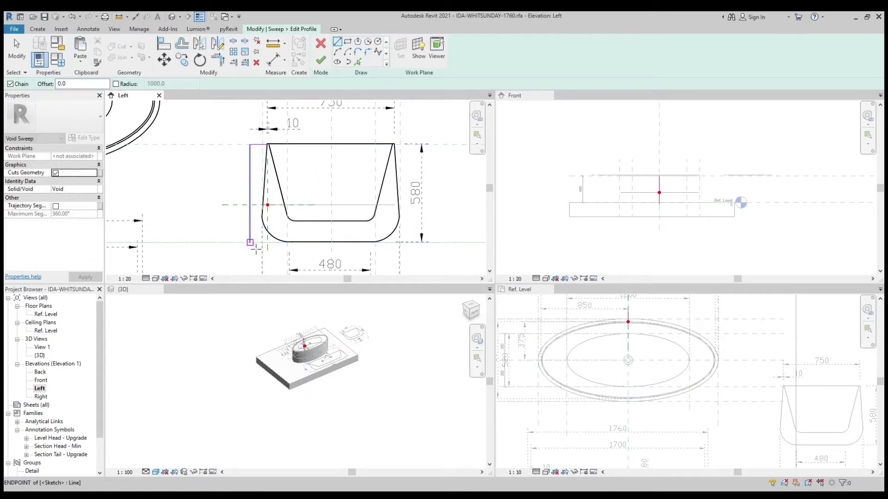
scroll(290, 249, up, 2)
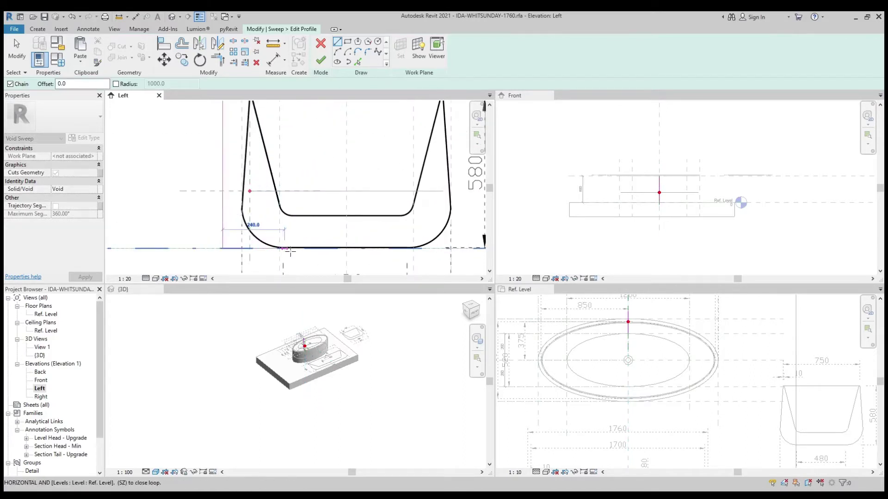
click(287, 250)
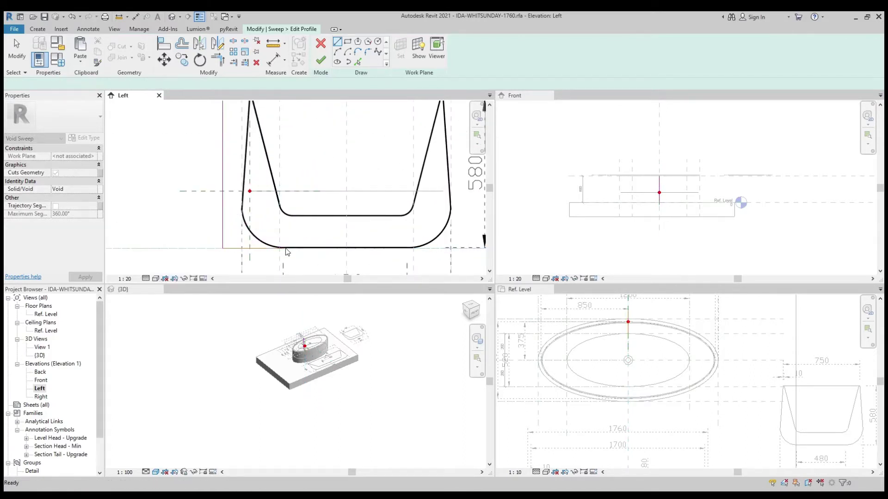
- Add a Start-End-Radius arc fitted to the tub's rounded bottom corner
click(338, 51)
scroll(294, 190, up, 1)
click(227, 220)
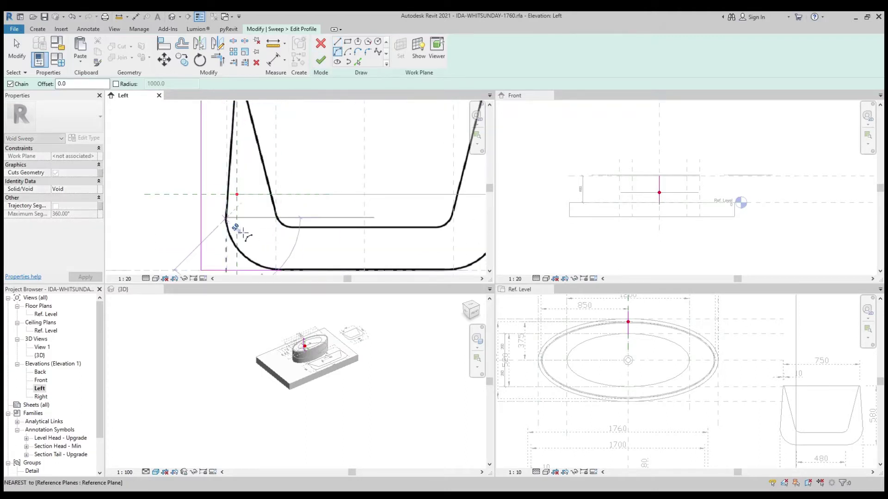
scroll(238, 228, up, 1)
scroll(268, 231, up, 1)
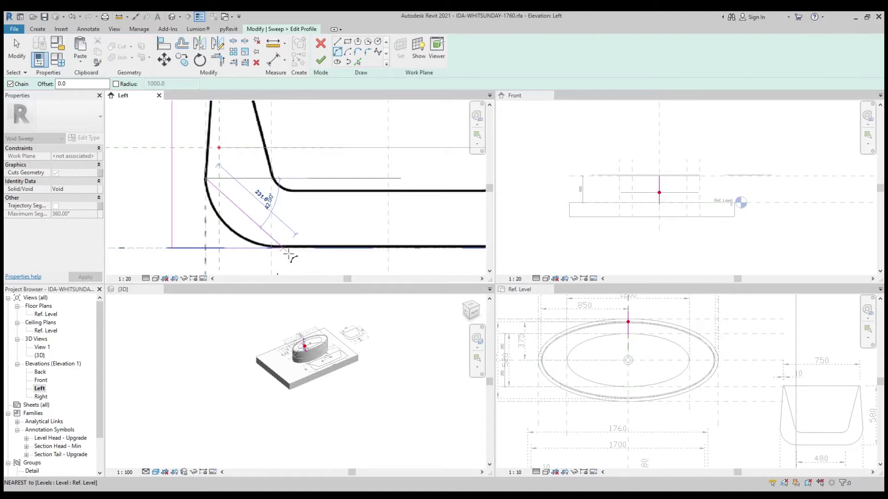
click(276, 247)
click(258, 248)
scroll(240, 204, down, 2)
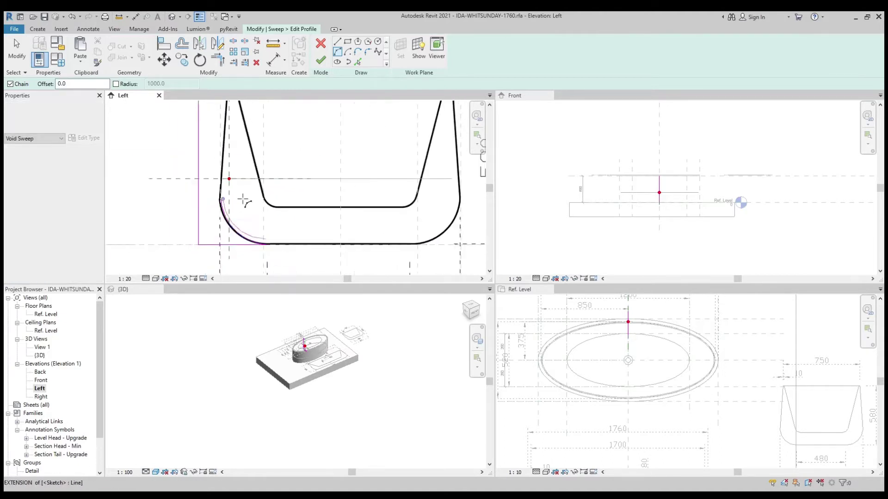
scroll(241, 203, down, 1)
- Close the loop with a line from the arc up to the top-left corner, then finish the profile
click(337, 44)
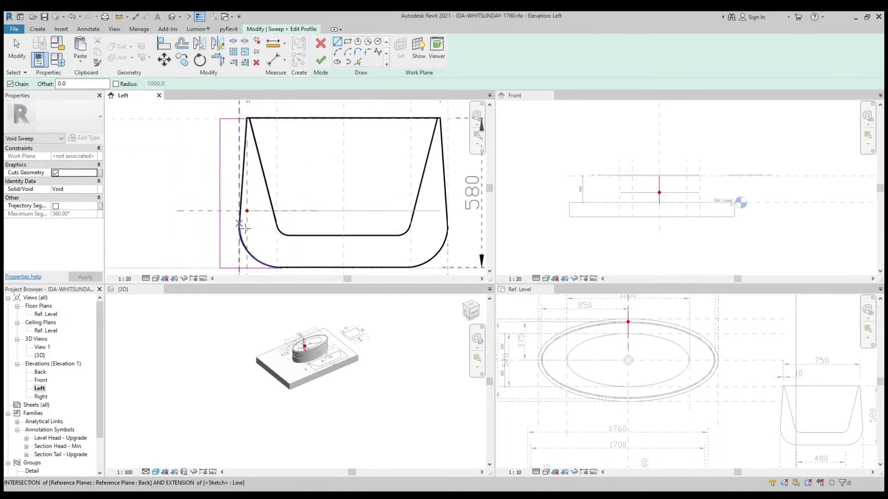
click(221, 227)
scroll(255, 122, up, 3)
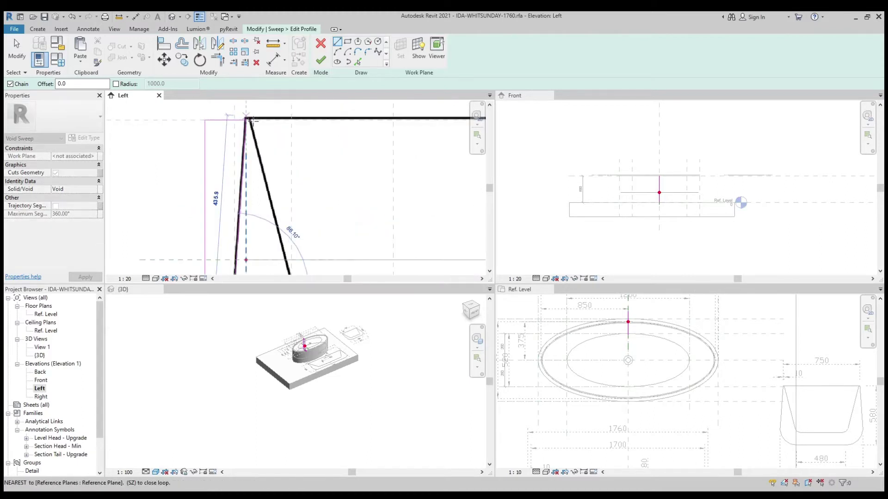
click(248, 122)
scroll(273, 213, down, 3)
key(Escape)
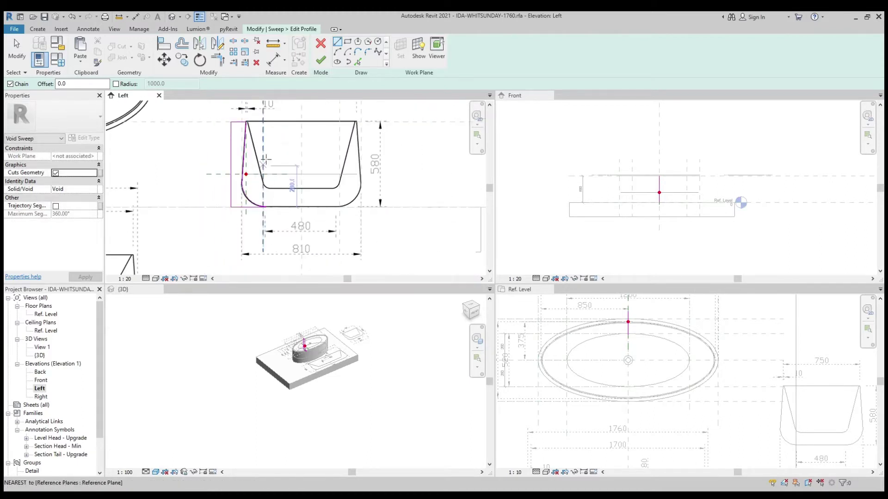
key(Escape)
scroll(270, 232, down, 1)
scroll(270, 231, down, 1)
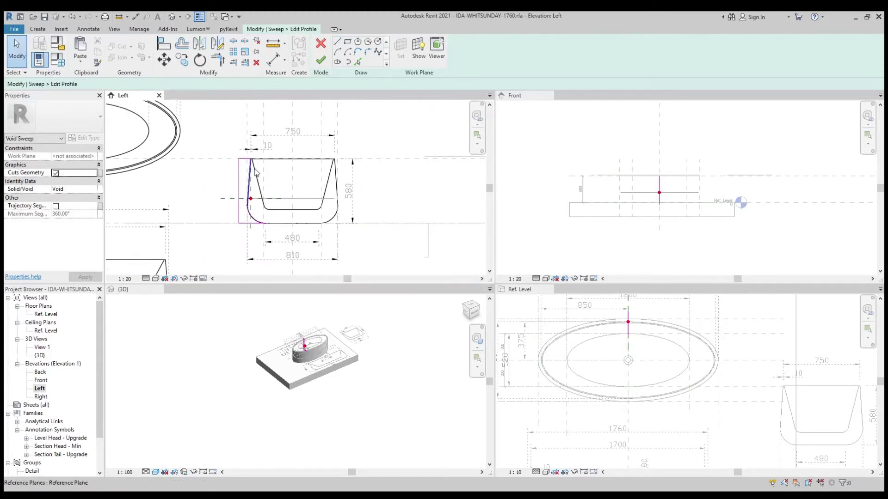
click(322, 60)
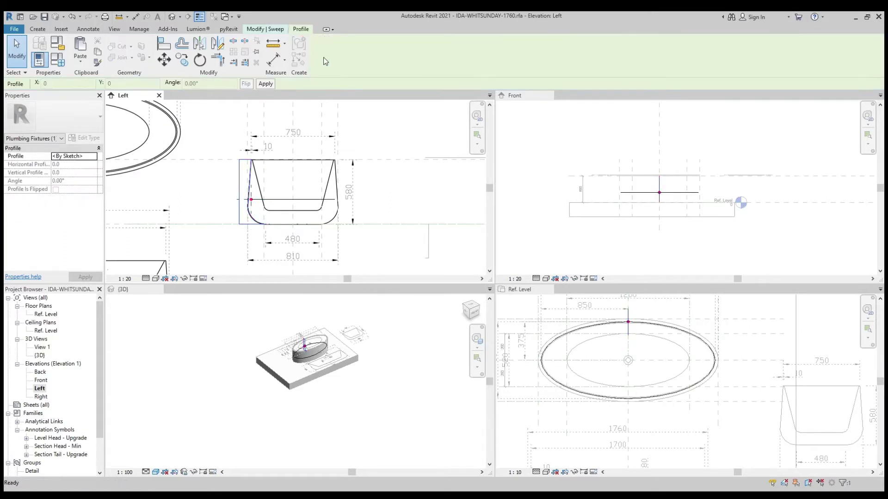
- Finish the void sweep and deselect it
click(280, 32)
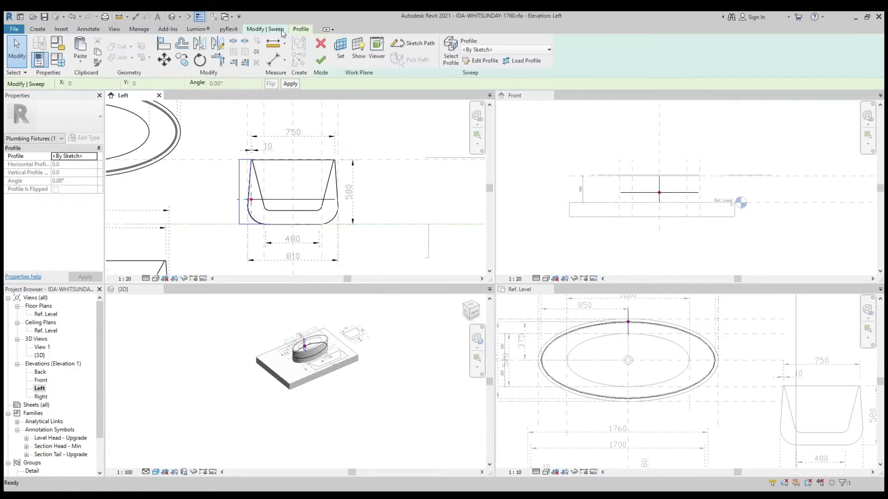
click(322, 61)
scroll(303, 364, up, 4)
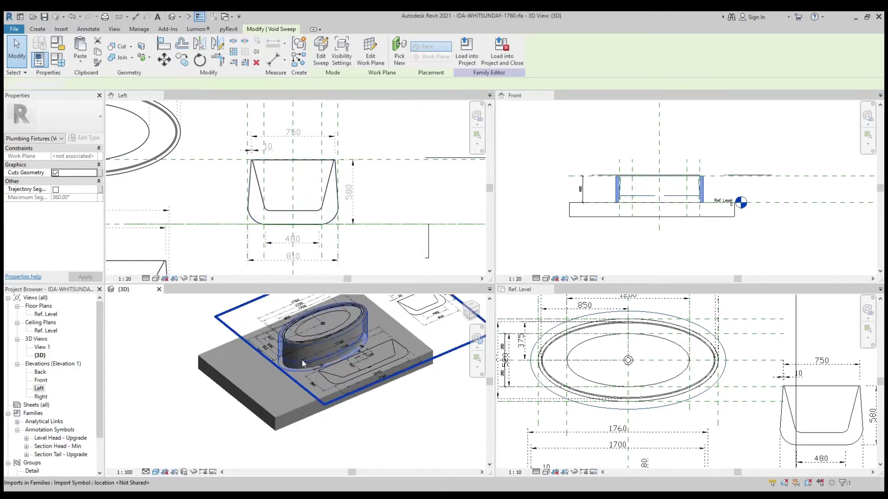
key(Escape)
- Orbit the 3D view to inspect the carved oval basin from low, side-on and elevated angles
mouse_move(318, 395)
shift+middle_down()
mouse_move(319, 352)
mouse_move(258, 345)
shift+middle_up()
scroll(342, 379, up, 3)
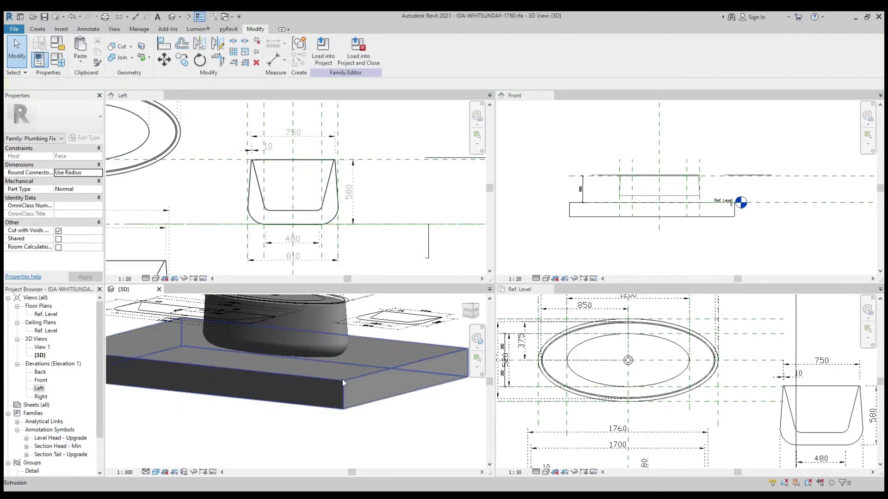
scroll(342, 383, up, 2)
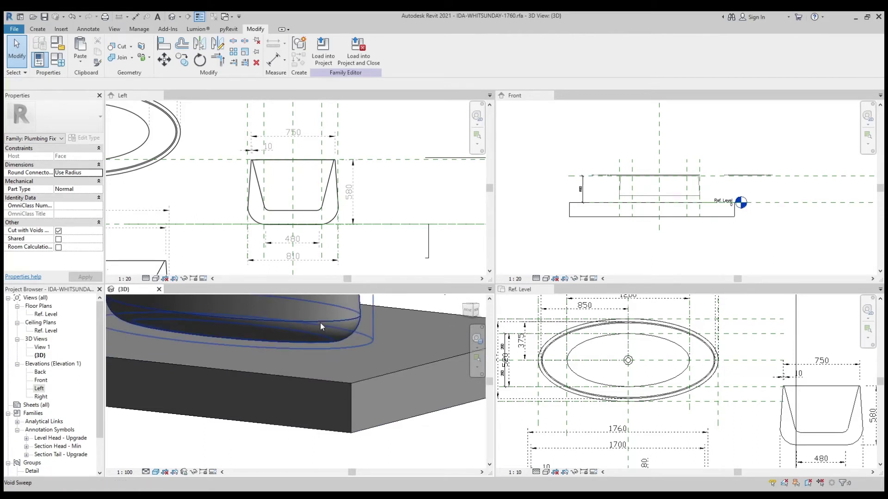
scroll(320, 323, down, 3)
shift+middle_drag(323, 334, 328, 324)
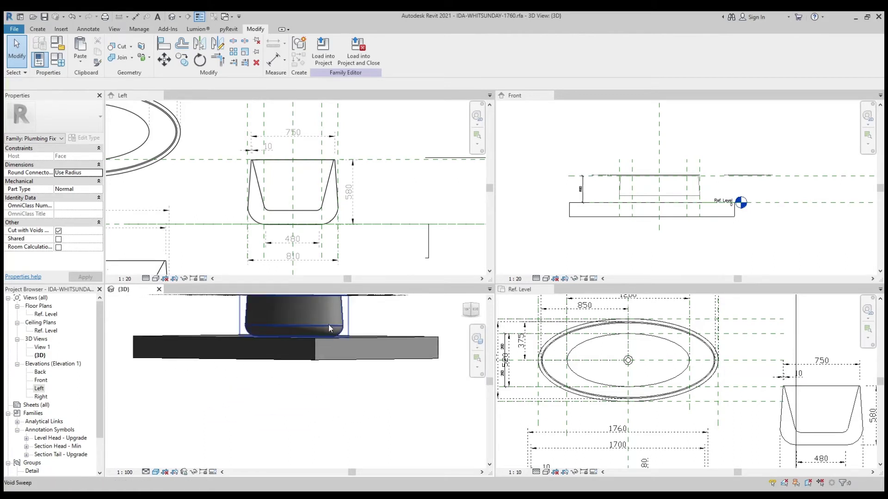
scroll(331, 344, down, 2)
mouse_move(334, 364)
shift+middle_down()
mouse_move(367, 420)
mouse_move(375, 472)
mouse_move(356, 334)
mouse_move(265, 368)
shift+middle_up()
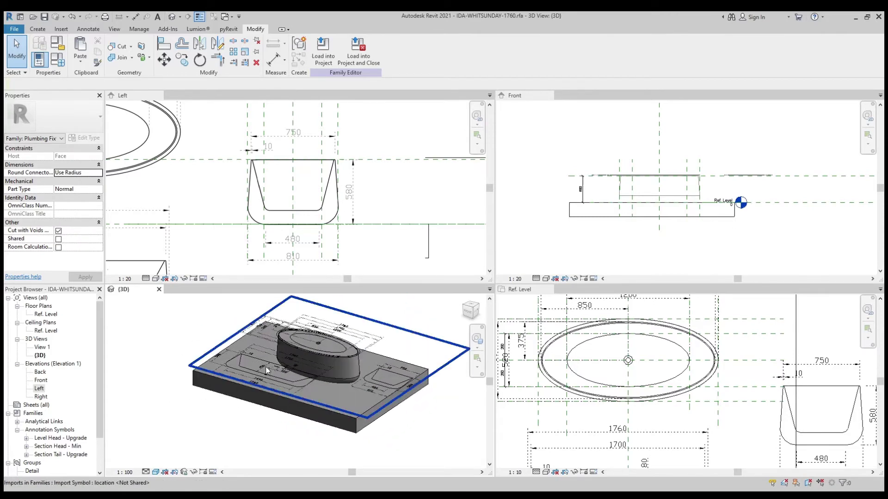
scroll(266, 223, up, 1)
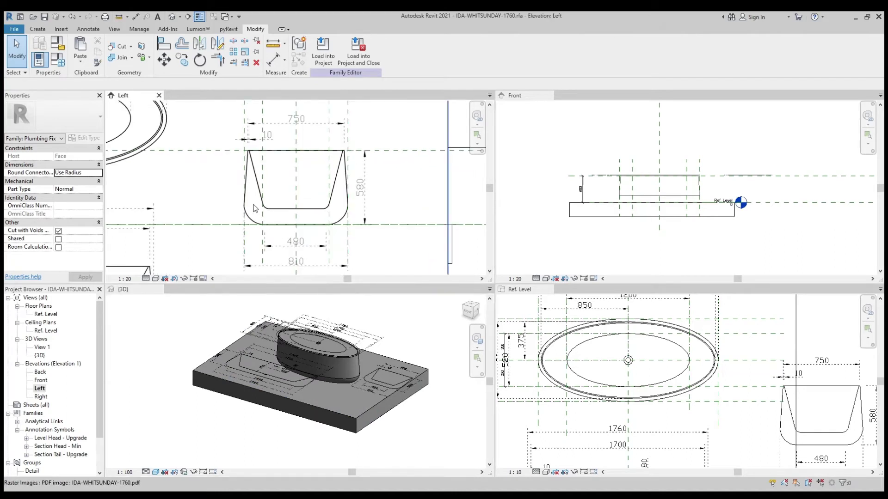
- Restore the PDF plan image with undo after accidentally deleting it
click(254, 208)
scroll(255, 209, down, 3)
scroll(257, 209, down, 2)
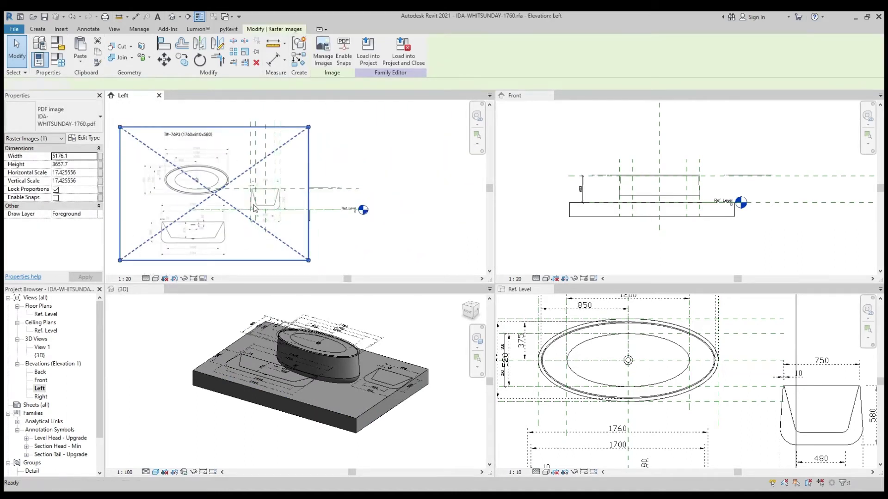
key(Delete)
scroll(254, 208, up, 3)
scroll(250, 185, up, 2)
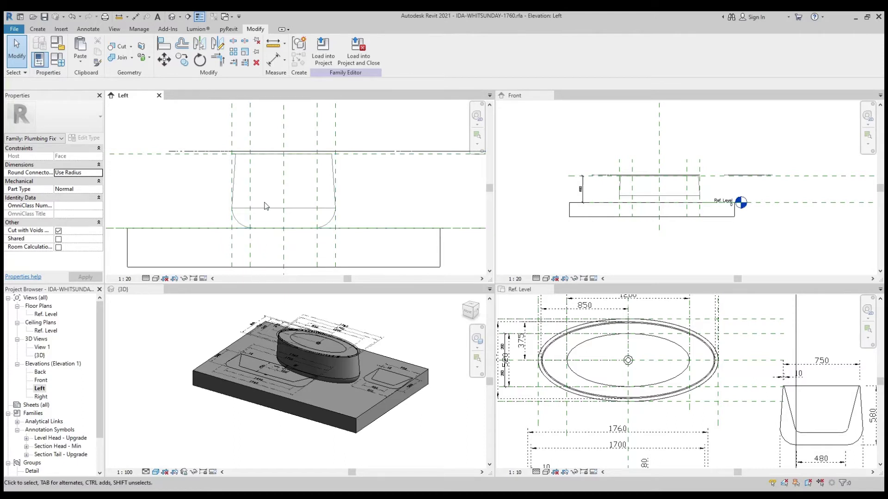
key(ctrl+z)
- Drag the PDF image left relative to the tub outline
scroll(254, 241, down, 3)
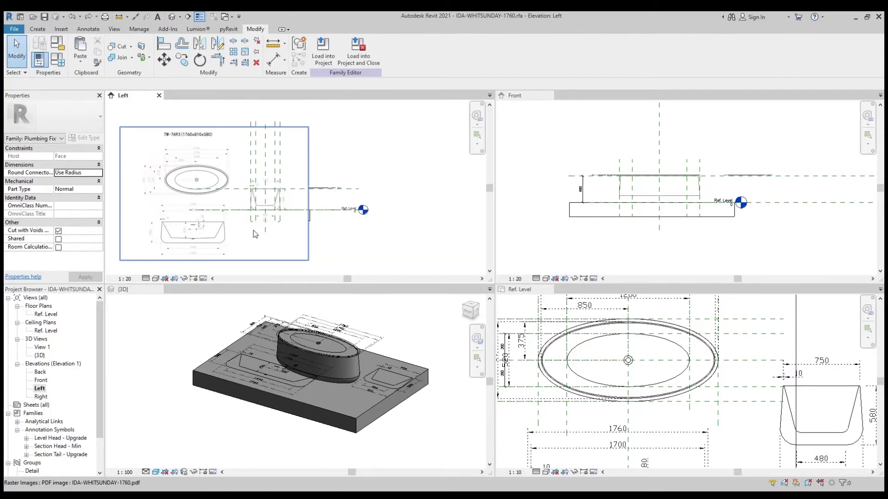
scroll(268, 213, up, 2)
scroll(272, 207, down, 2)
scroll(273, 207, down, 2)
scroll(273, 206, down, 2)
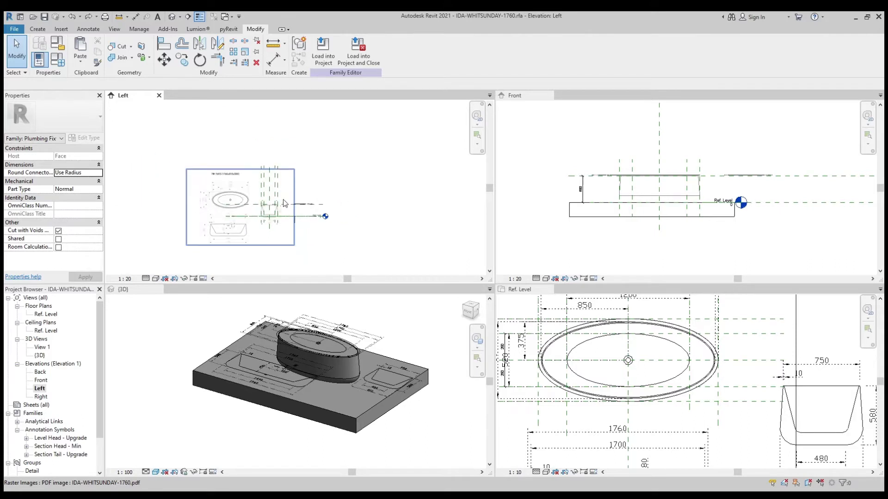
click(287, 199)
scroll(294, 193, down, 1)
drag(294, 191, 260, 189)
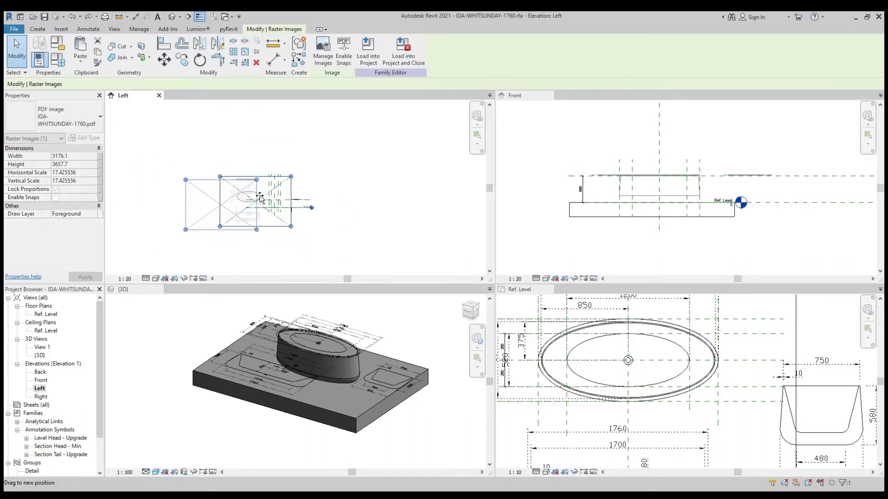
scroll(233, 216, up, 1)
key(Escape)
- Move the PDF image down and nudge it right and up until its profile aligns with the reference planes
scroll(229, 206, up, 2)
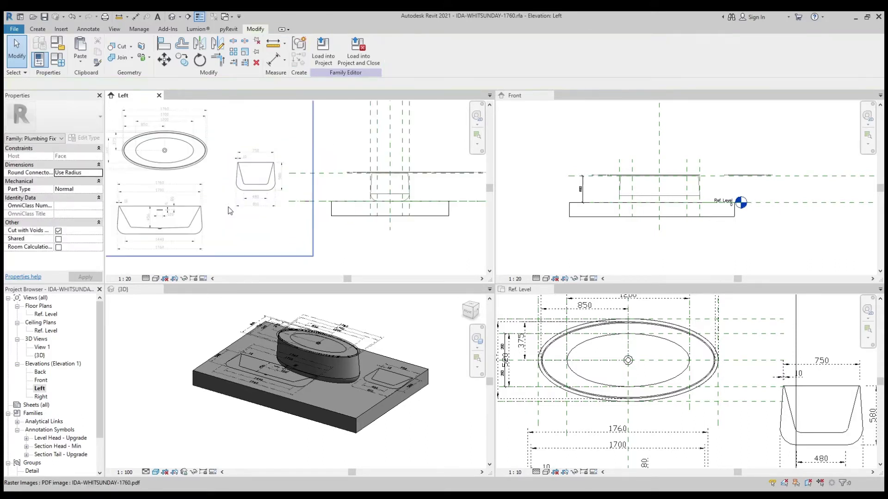
scroll(240, 194, up, 2)
click(247, 189)
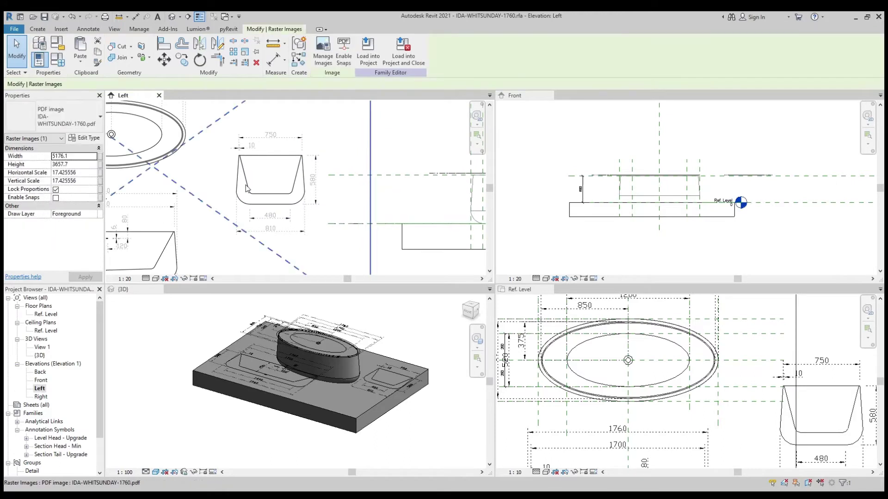
drag(245, 165, 247, 187)
key(Right)
key(Right)
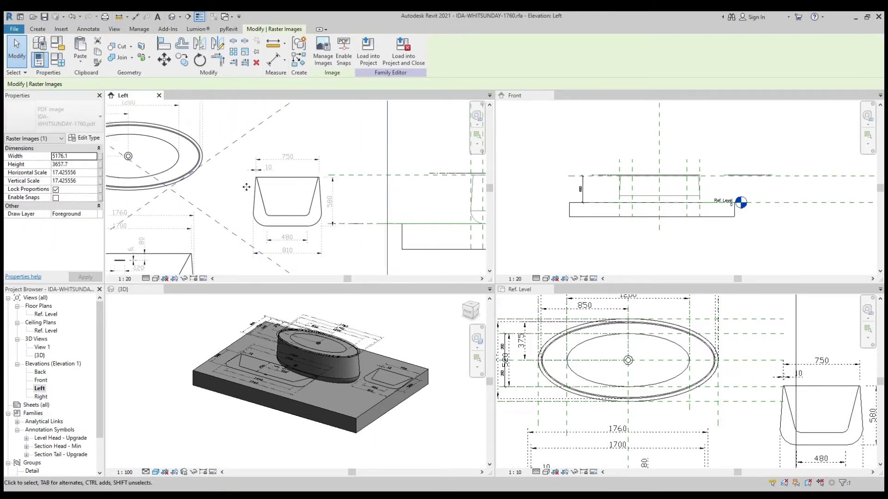
key(Right)
key(Right)
key(Right)
key(Right)
key(Right)
key(Right)
key(Up)
scroll(289, 185, up, 2)
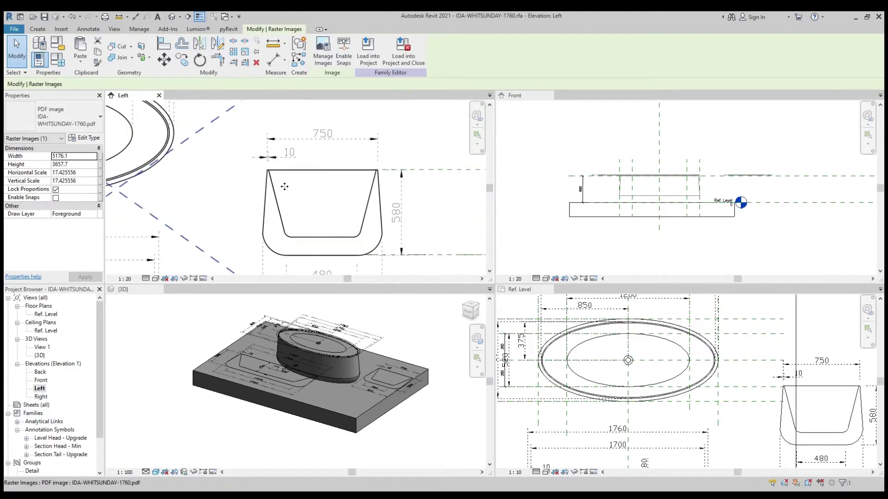
scroll(291, 176, down, 1)
scroll(292, 160, down, 1)
key(Escape)
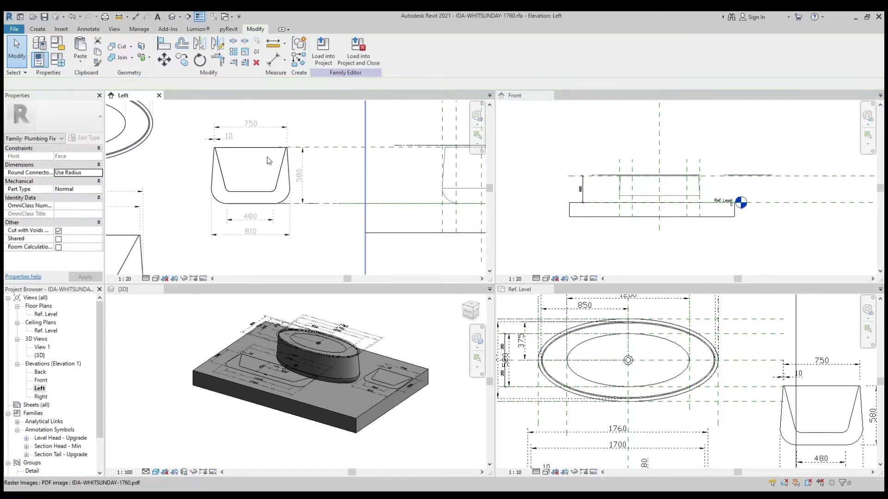
- Start a Masking Region sketch from the Annotate tools
click(37, 29)
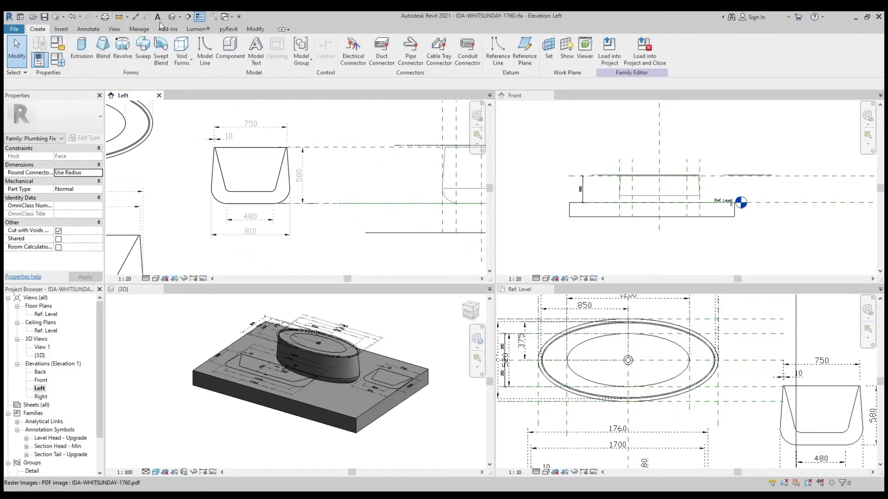
click(87, 30)
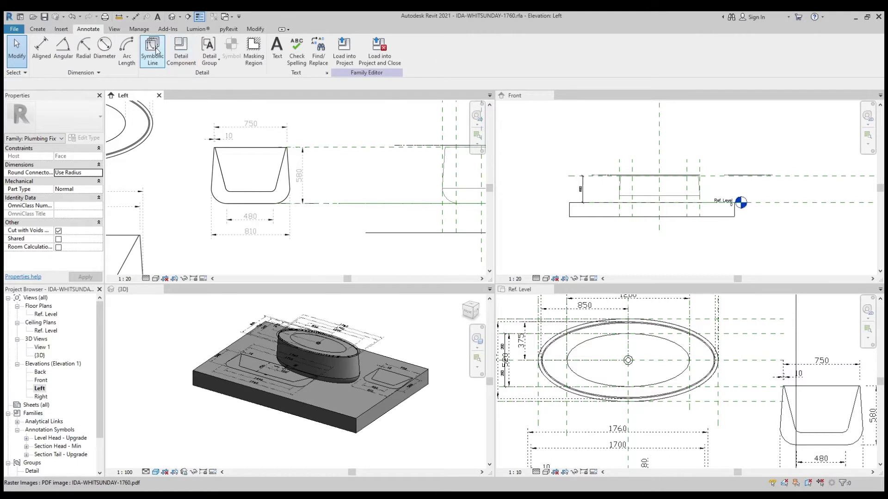
click(254, 48)
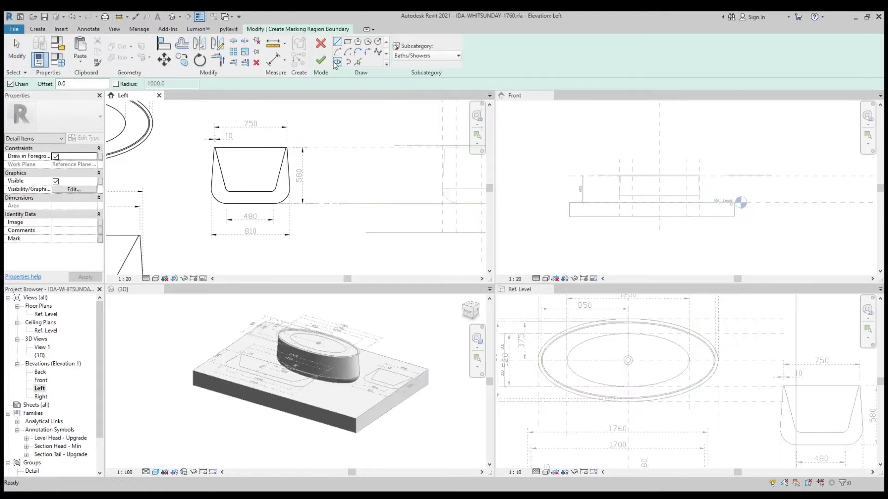
scroll(213, 156, up, 1)
scroll(214, 156, up, 2)
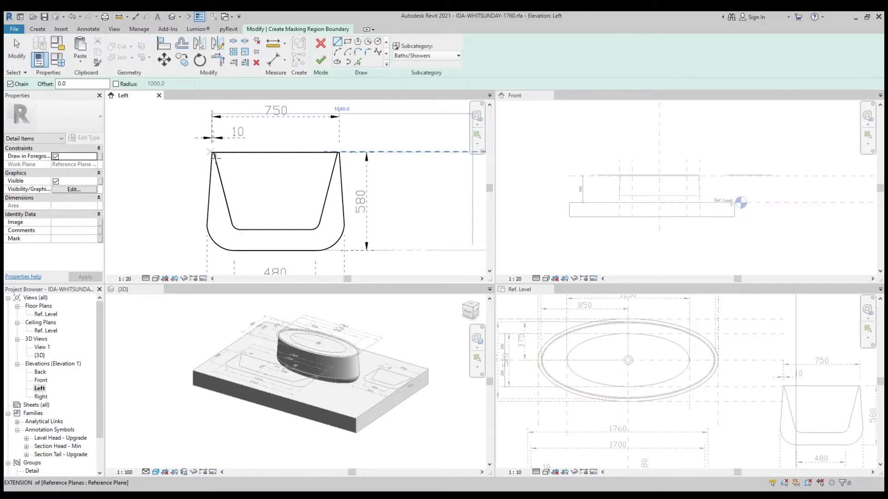
- Draw a boundary line along the tub's top edge from top-left to top-right corner
click(214, 155)
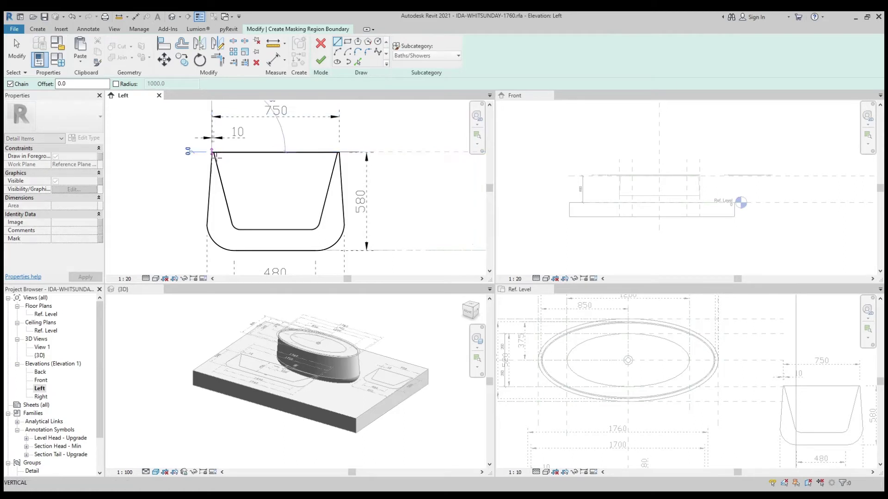
click(343, 157)
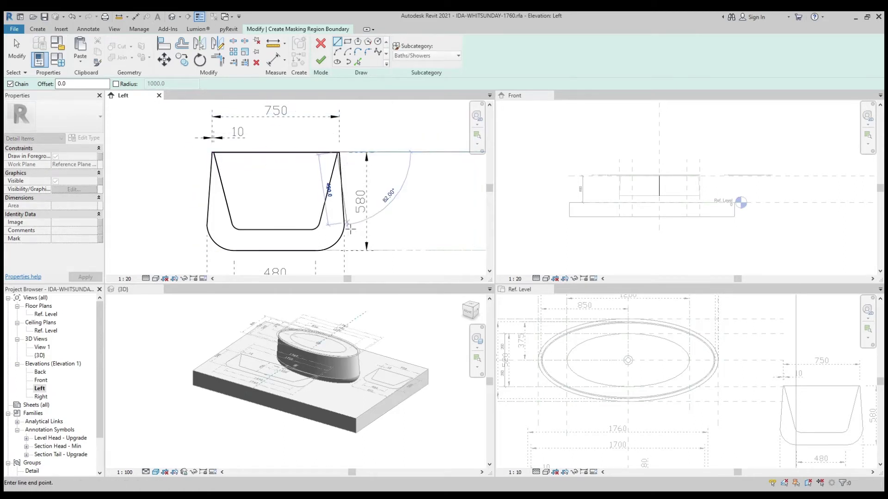
scroll(346, 229, up, 1)
scroll(347, 232, up, 1)
scroll(347, 231, down, 2)
key(Escape)
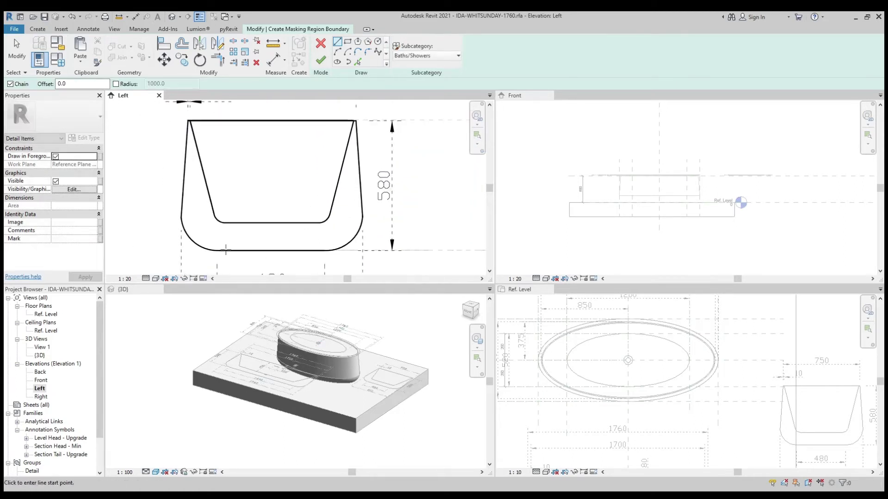
- Discard stray boundary line starts at the bottom-left and top-left corners
click(214, 251)
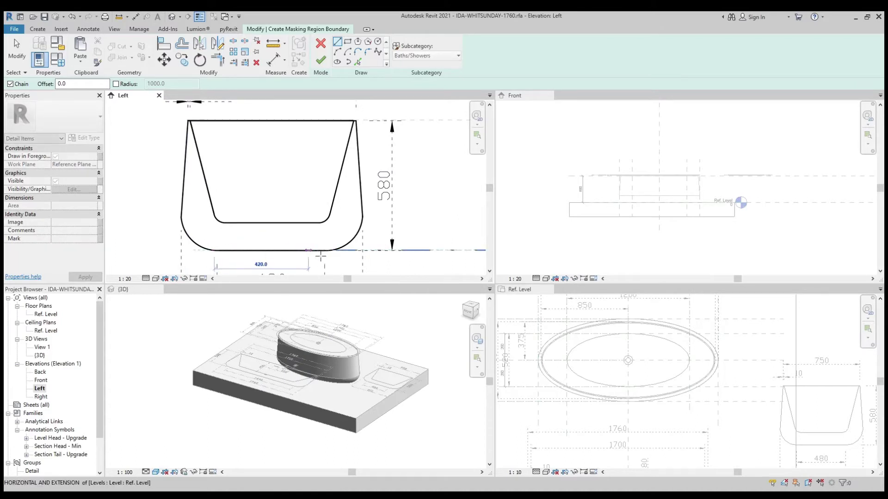
key(Escape)
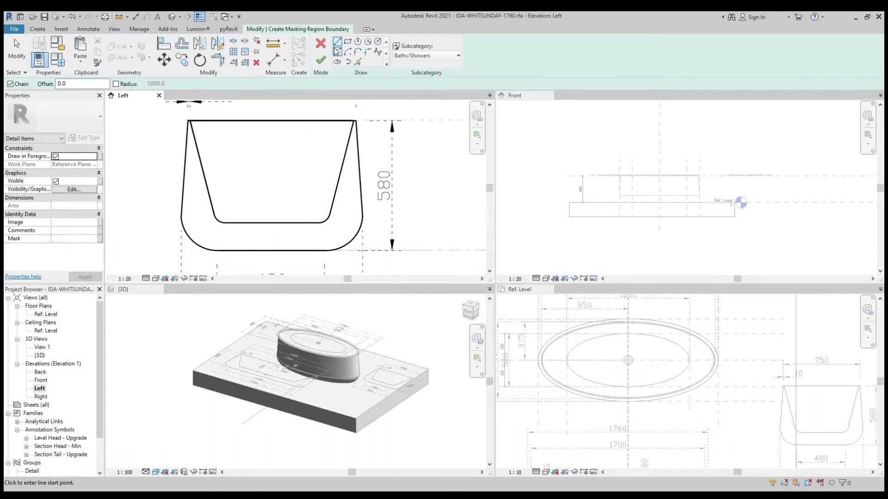
click(189, 122)
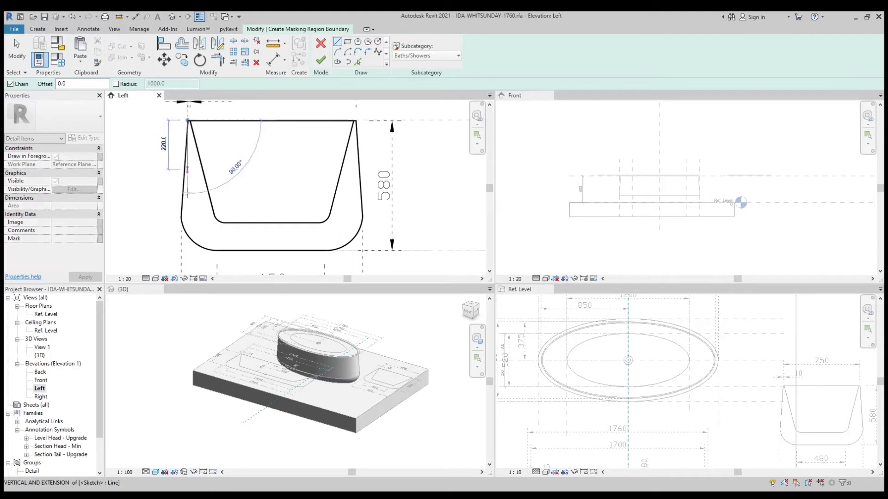
scroll(176, 186, up, 2)
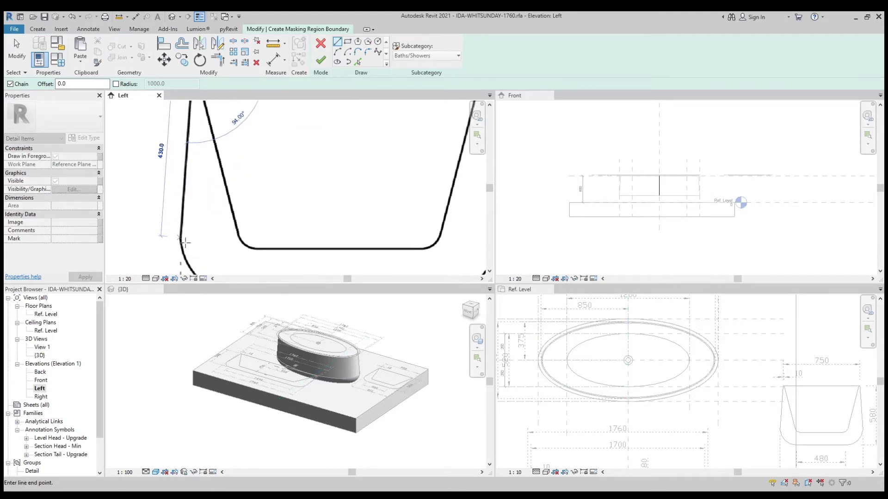
key(Escape)
scroll(185, 242, down, 3)
- Discard an unwanted boundary line started at the top-right corner
scroll(296, 172, up, 2)
scroll(300, 176, up, 2)
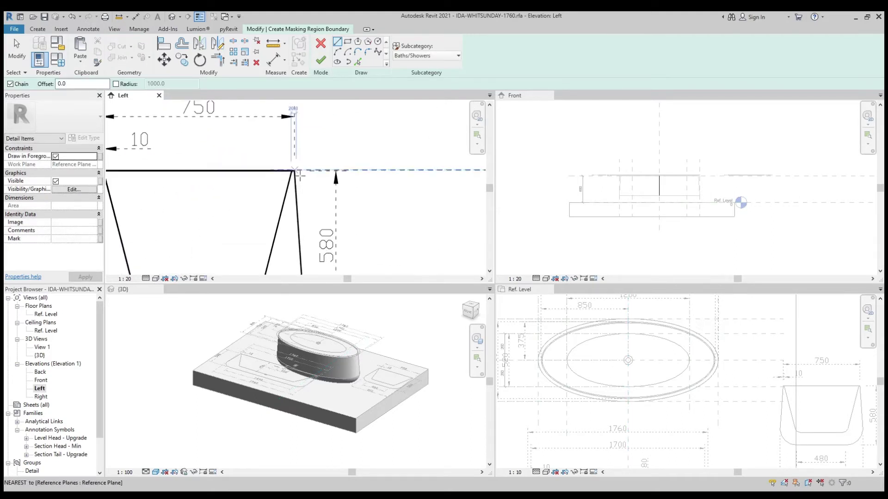
scroll(300, 176, up, 2)
click(296, 173)
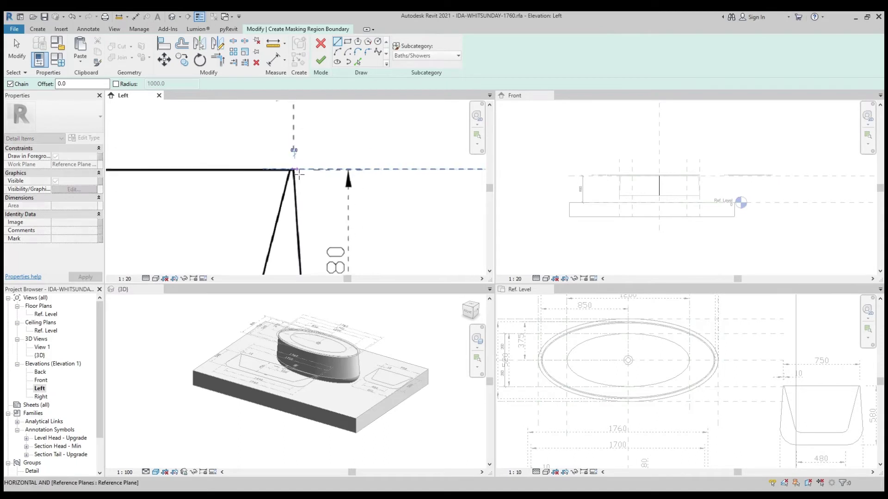
scroll(298, 222, down, 2)
scroll(300, 258, up, 2)
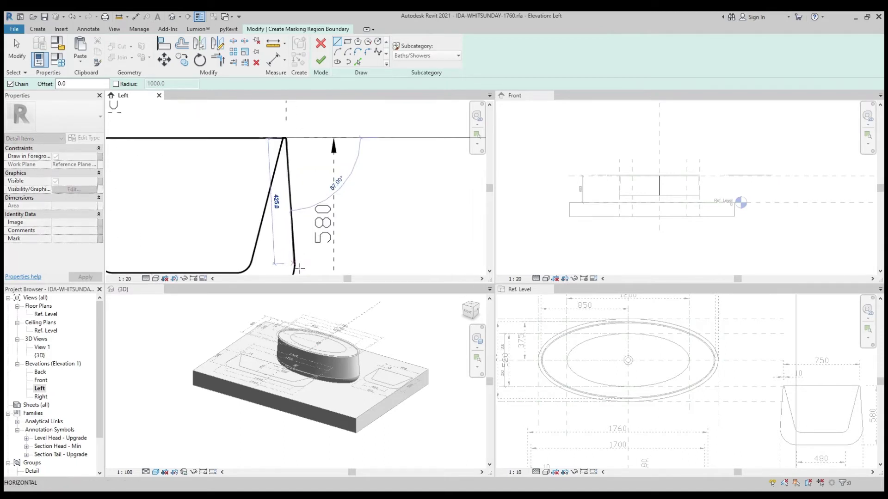
scroll(299, 268, down, 3)
key(Escape)
scroll(316, 201, up, 2)
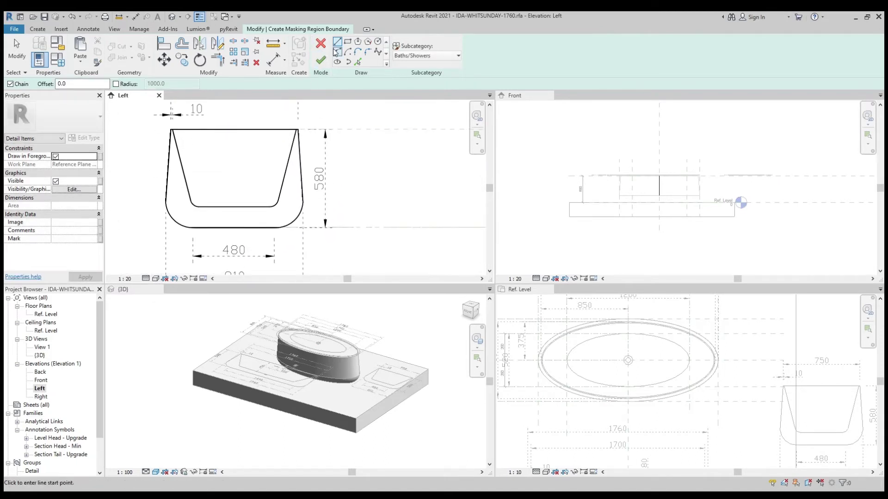
- Draw the angled boundary line from the bottom edge's right end up to the profile endpoint
click(282, 233)
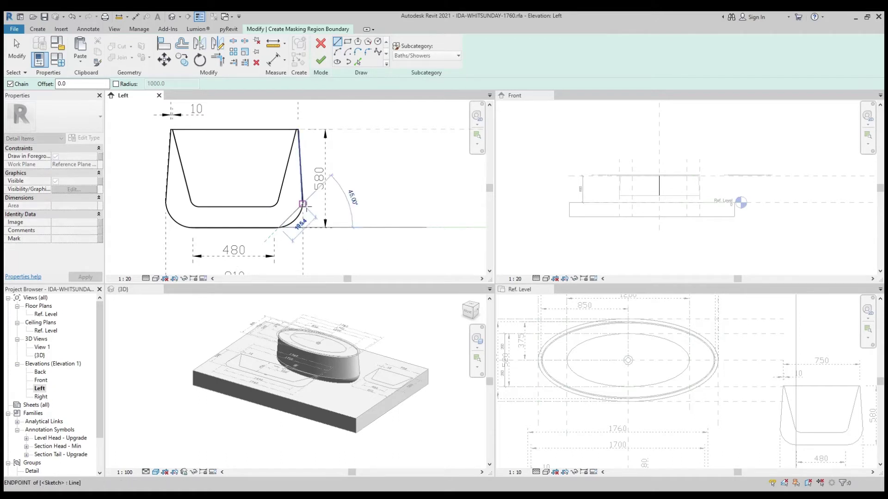
click(302, 204)
key(Escape)
key(Escape)
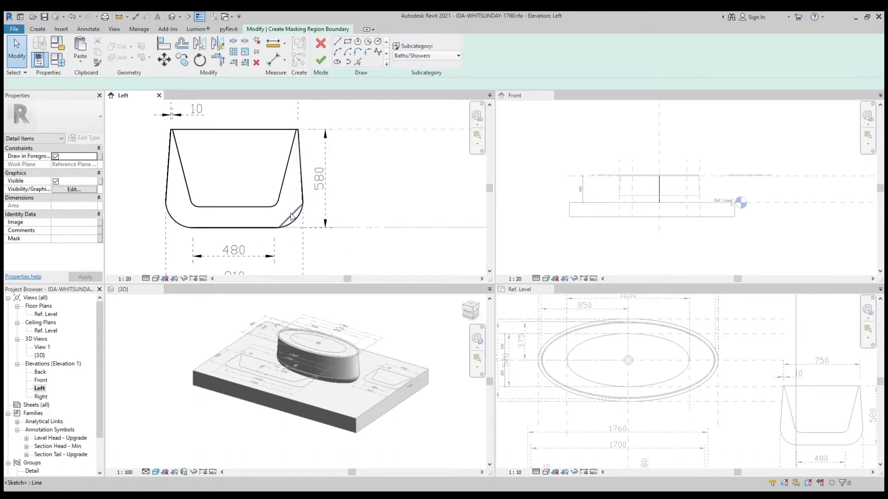
click(338, 52)
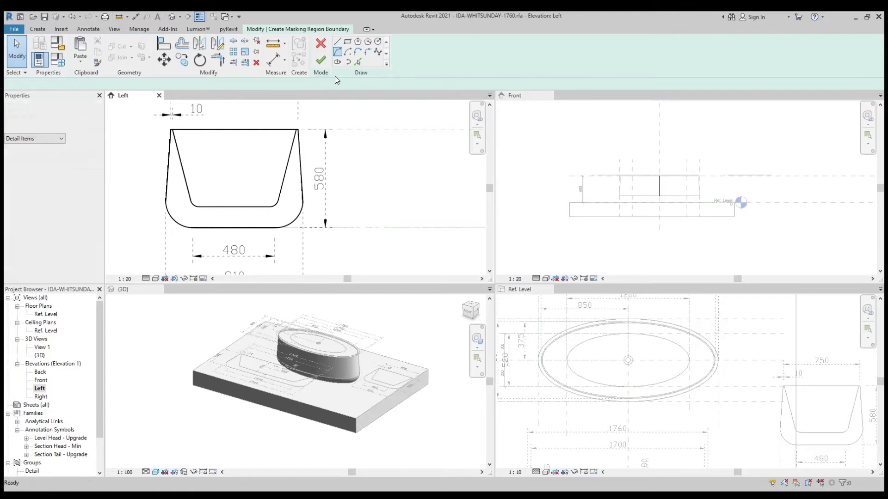
click(283, 233)
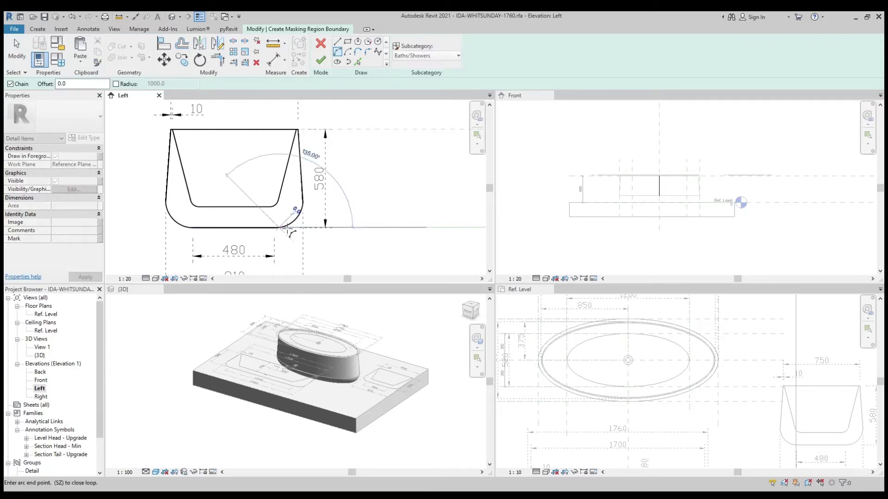
click(303, 204)
key(Escape)
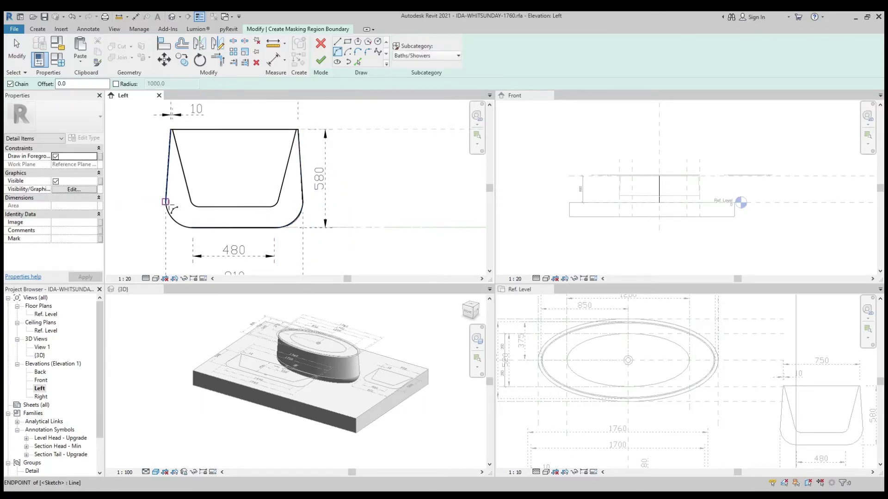
- Discard the stray angled line started at the left endpoint
click(165, 202)
key(Escape)
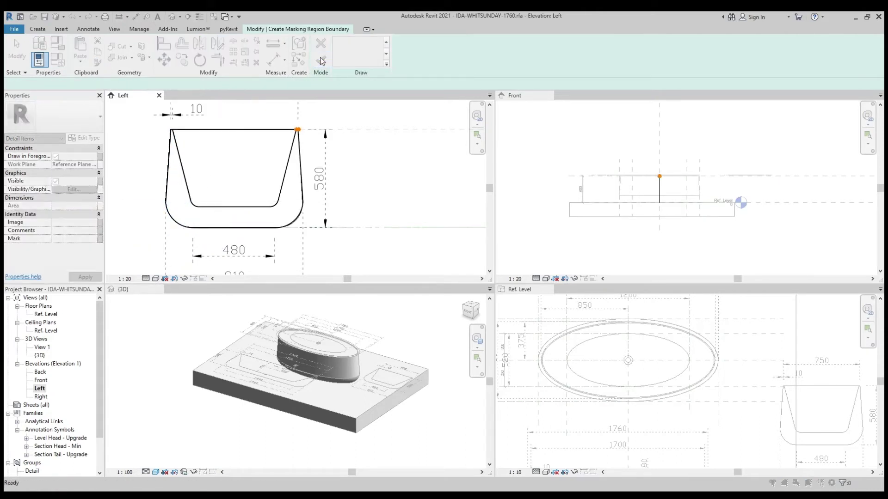
scroll(293, 133, up, 3)
key(Escape)
scroll(293, 133, down, 3)
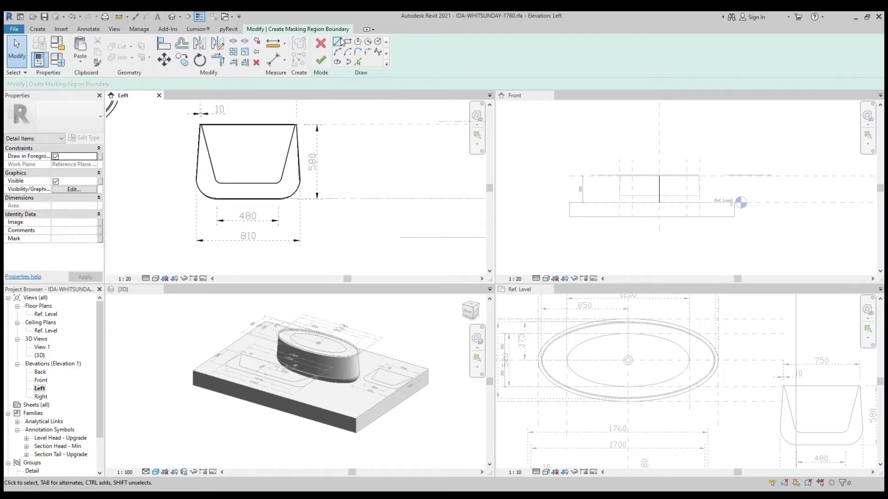
- Draw a straight boundary line across the tub's top rim
click(337, 41)
click(200, 124)
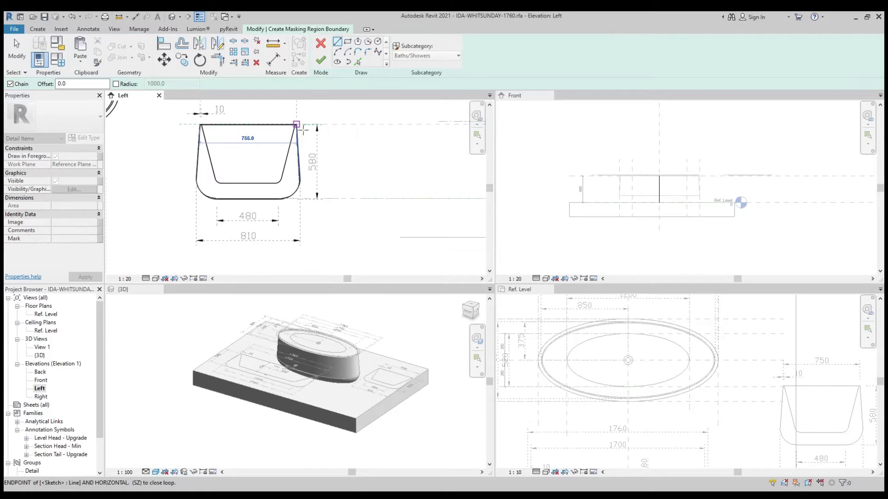
click(303, 131)
key(Escape)
key(Escape)
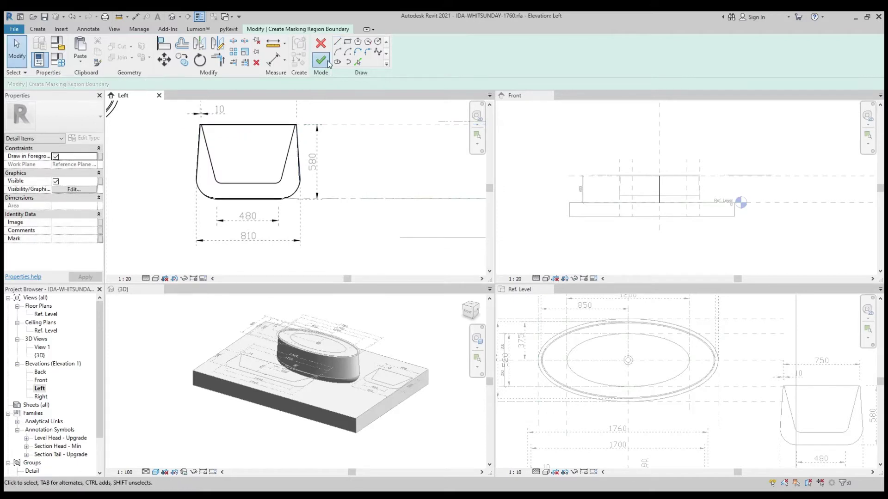
- Attempt to finish the masking sketch and reshape the lower-left corner arc, leaving the sketch open
click(329, 63)
scroll(194, 121, up, 1)
scroll(194, 121, up, 3)
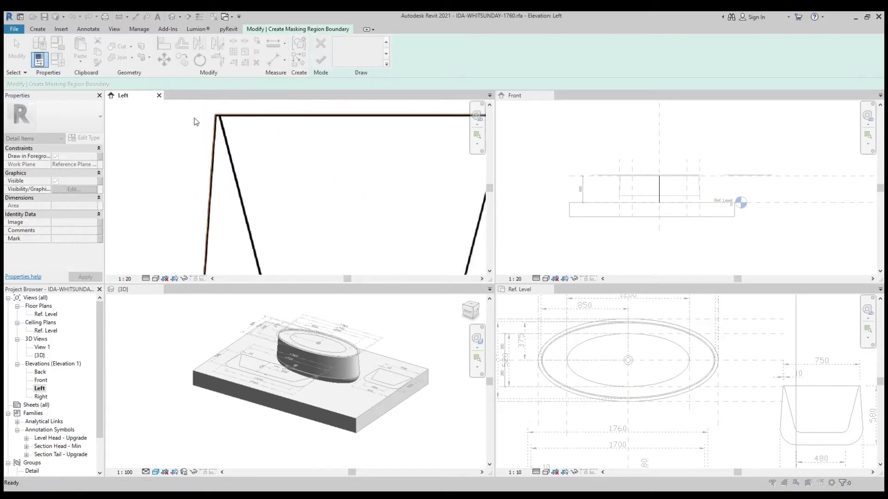
scroll(202, 115, down, 3)
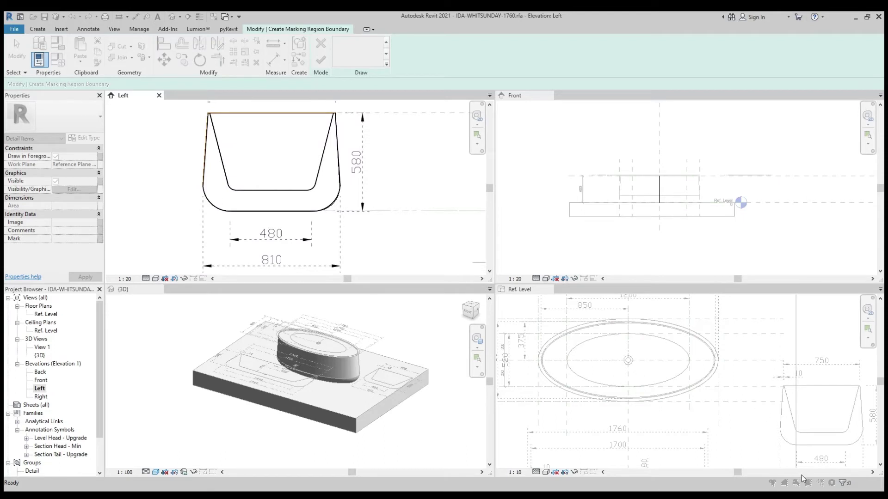
scroll(182, 196, up, 2)
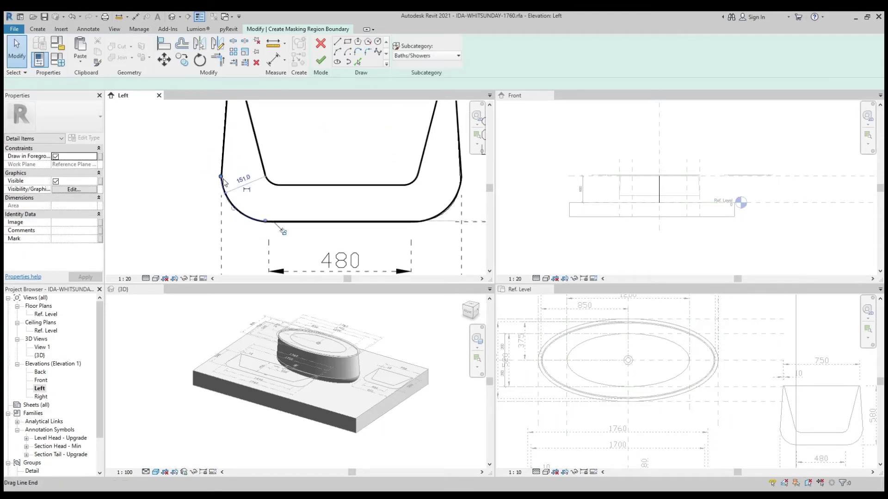
key(Escape)
scroll(185, 168, down, 3)
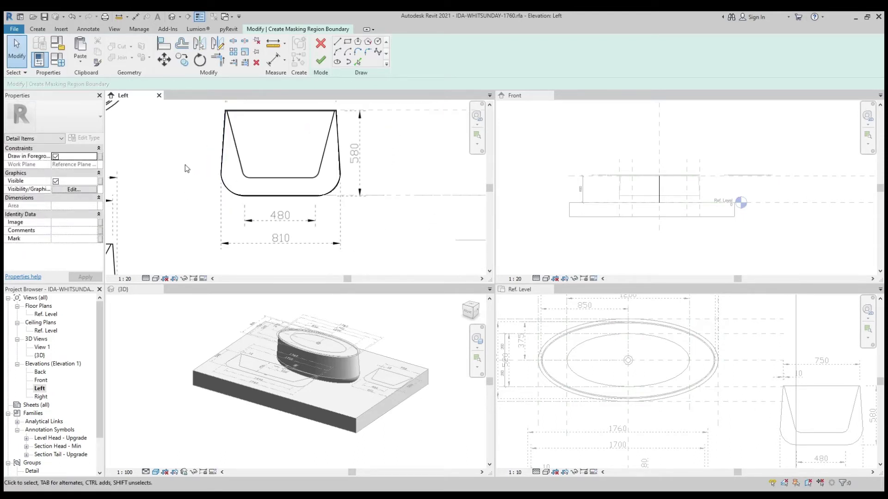
scroll(185, 165, down, 3)
scroll(185, 165, down, 3)
scroll(174, 155, up, 2)
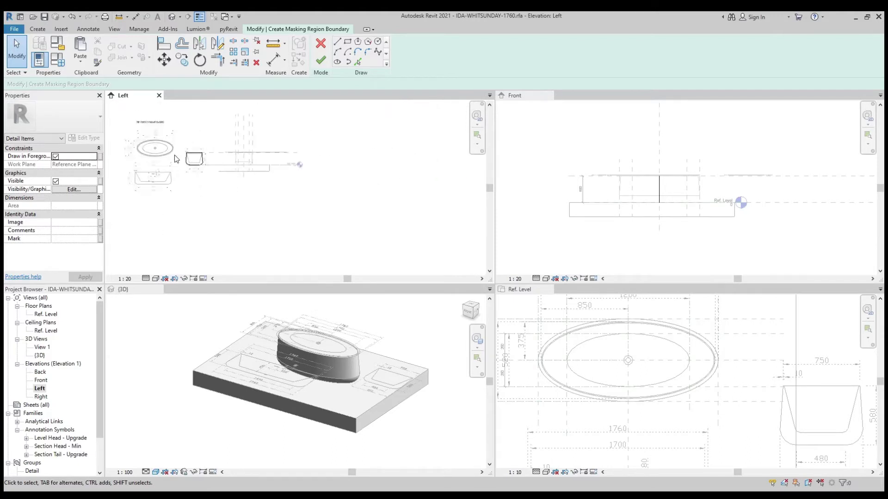
scroll(194, 167, up, 2)
scroll(213, 185, up, 2)
scroll(208, 181, up, 2)
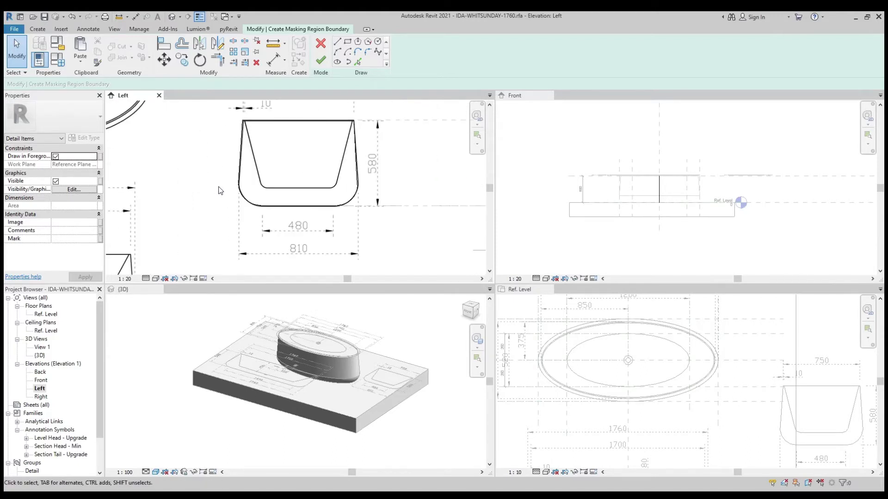
- Trim-join the masking region's left edge to its corner arc and the bottom-right corner
key(t)
key(r)
click(241, 167)
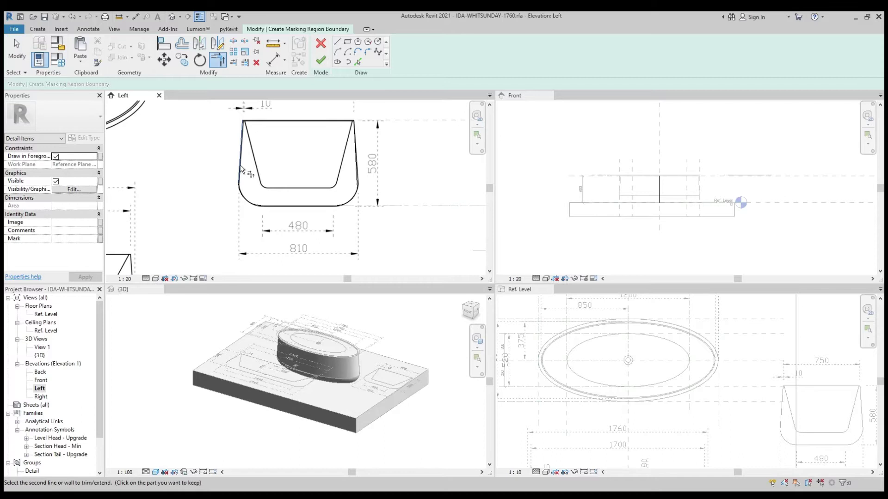
click(241, 199)
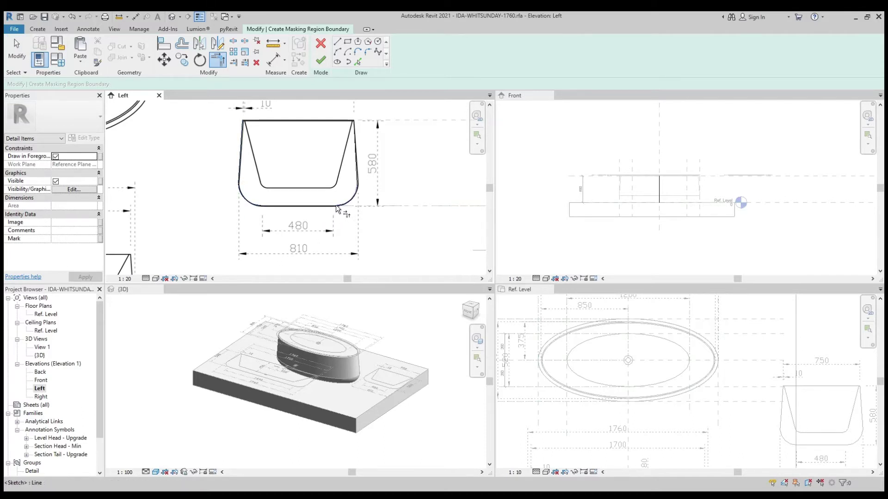
click(351, 202)
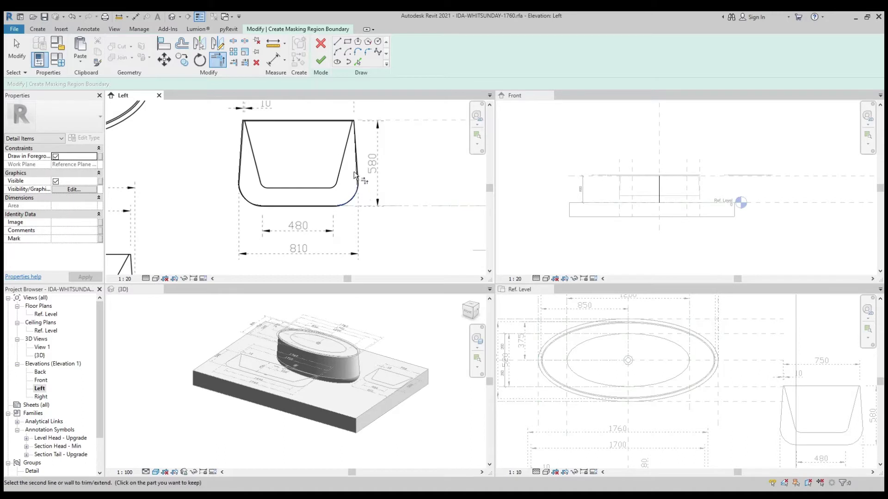
scroll(359, 191, up, 2)
scroll(356, 191, up, 2)
key(Escape)
click(355, 191)
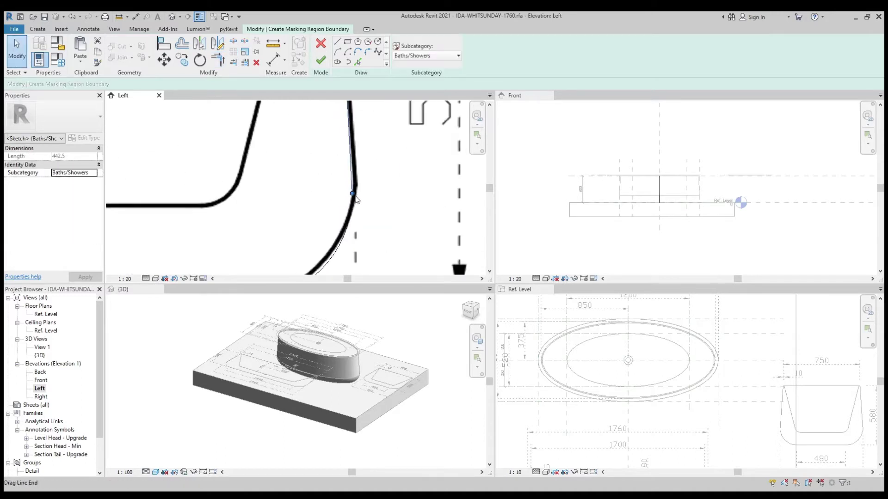
scroll(356, 191, up, 2)
key(Escape)
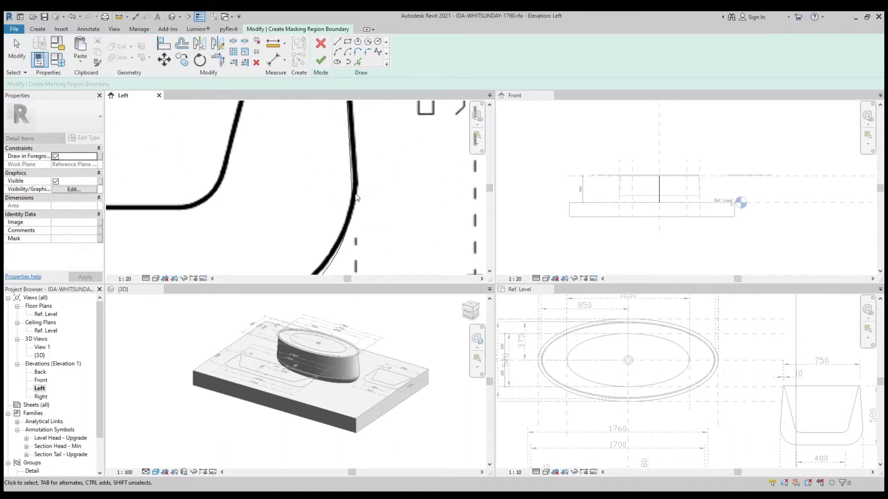
scroll(356, 189, down, 5)
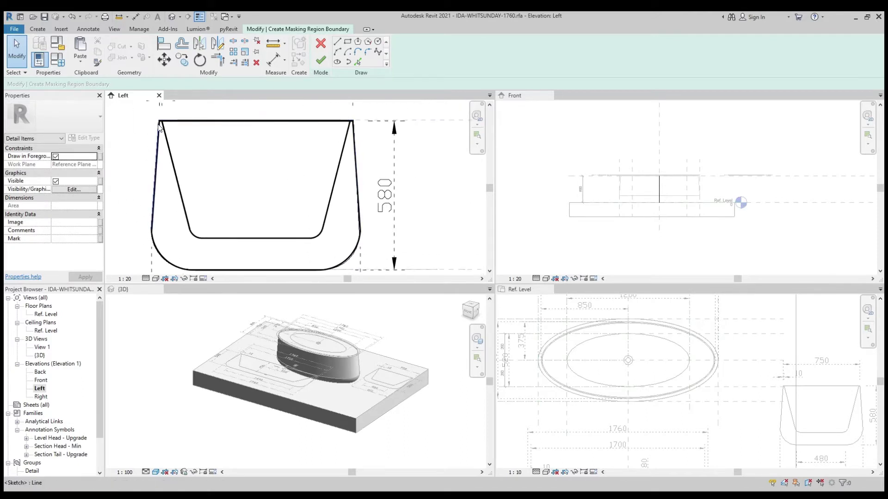
- Join the top rim line to the right side line, then finish the masking region
key(t)
key(r)
click(235, 125)
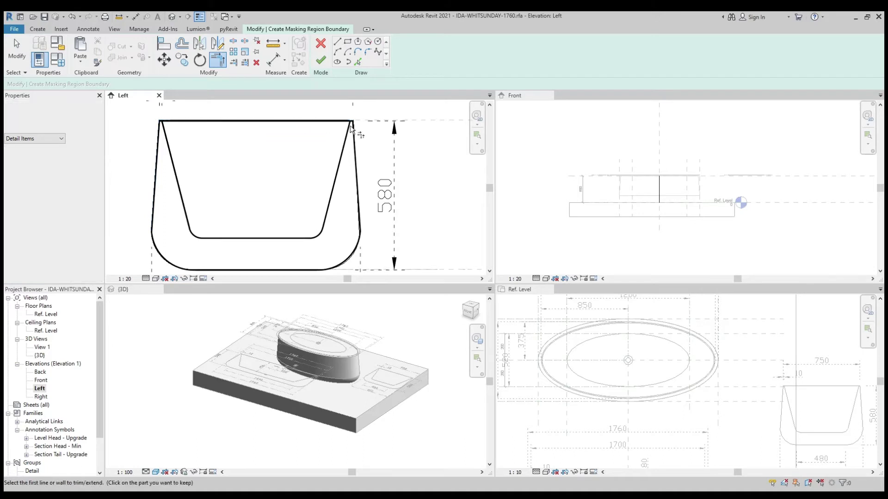
click(356, 133)
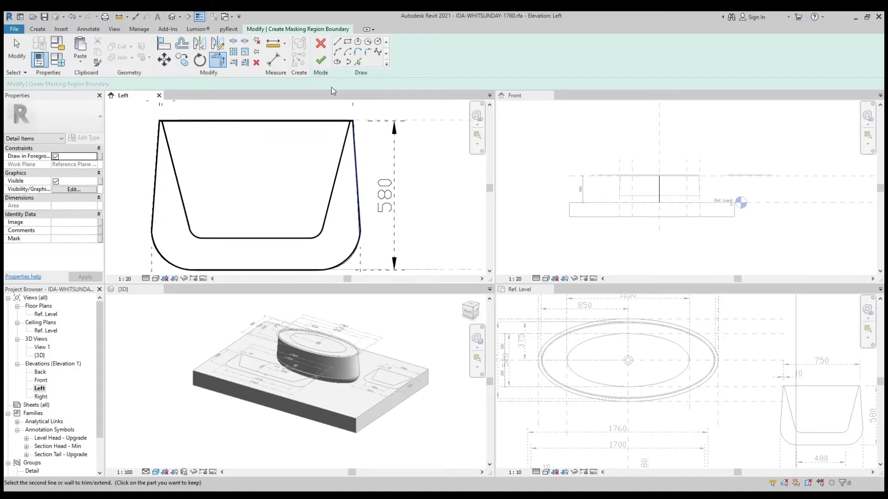
click(321, 60)
- Select the imported PDF image to show its properties
scroll(299, 165, down, 3)
key(Escape)
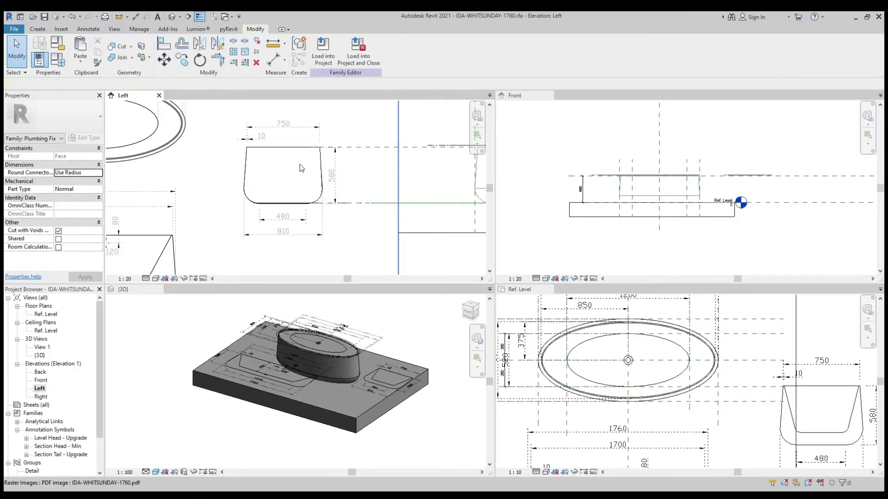
scroll(262, 157, down, 2)
scroll(262, 158, down, 2)
click(227, 135)
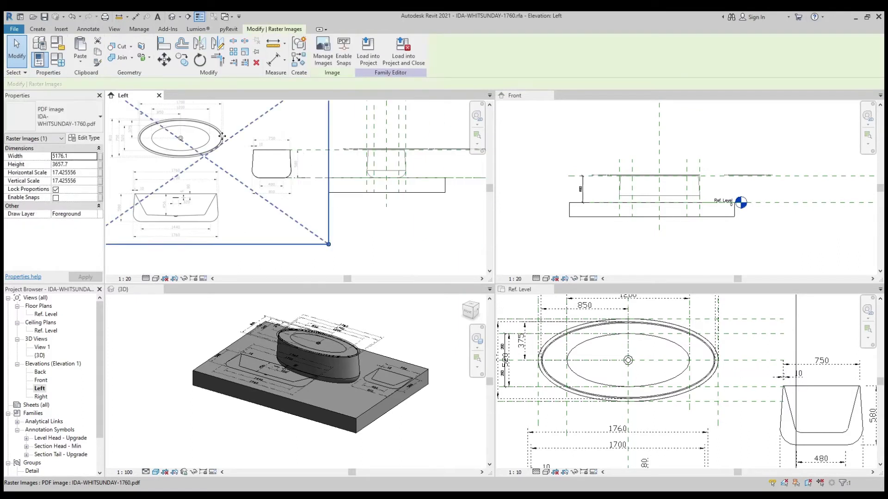
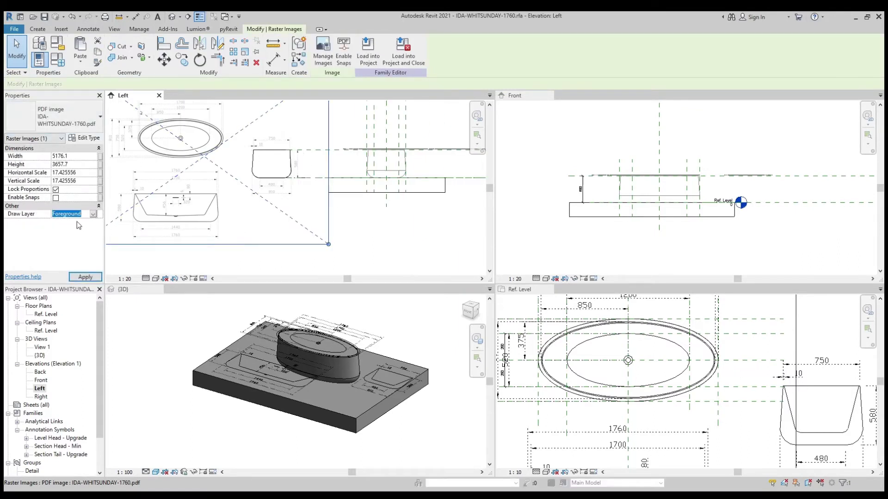
- Move the bath-section masking region from its top-left corner onto the outline's matching corner
key(Escape)
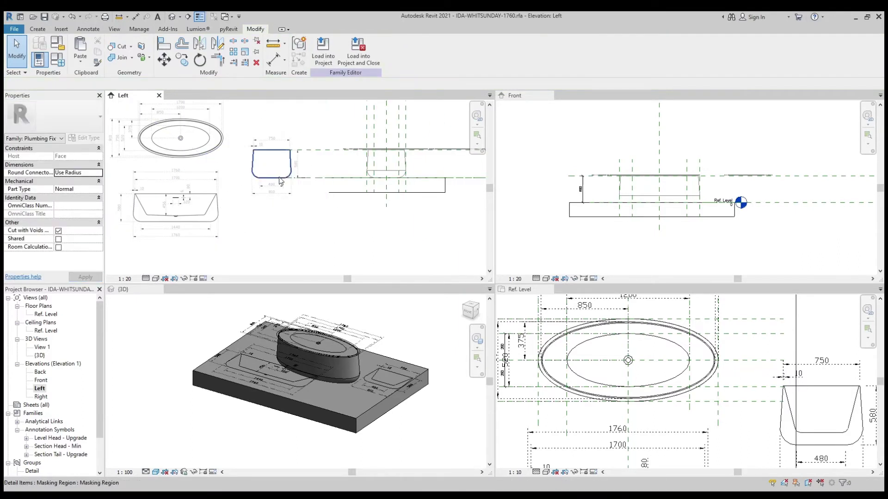
click(280, 164)
scroll(305, 166, up, 1)
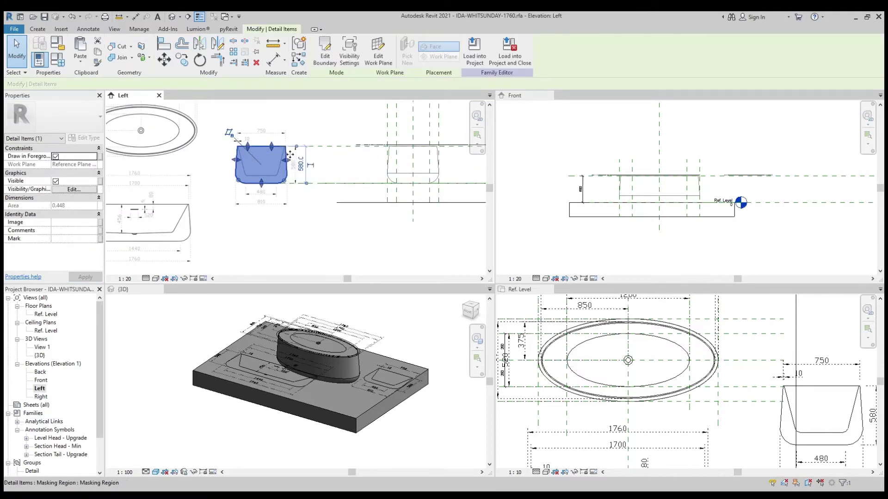
scroll(258, 155, up, 2)
key(m)
key(v)
click(214, 135)
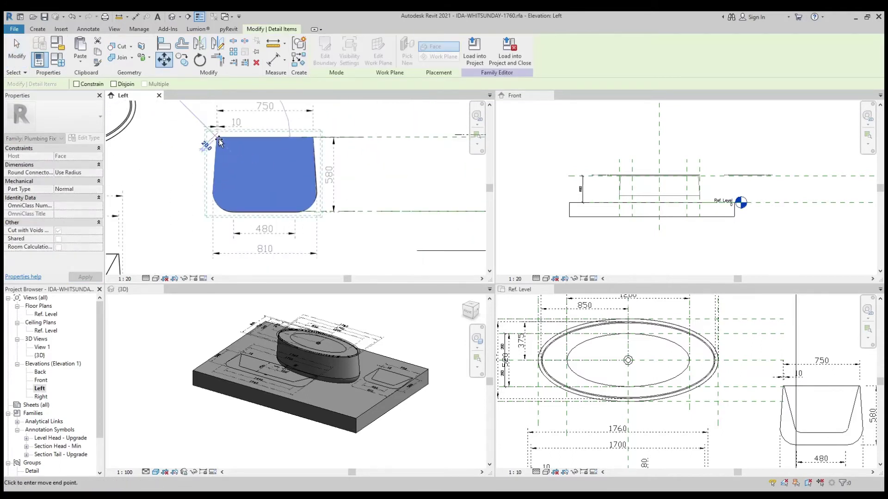
scroll(218, 139, up, 2)
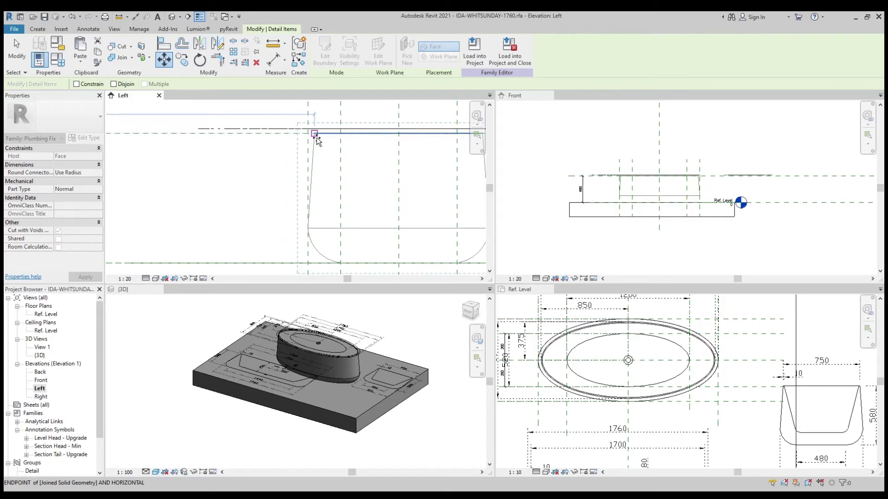
click(316, 135)
scroll(323, 159, down, 1)
scroll(339, 176, down, 1)
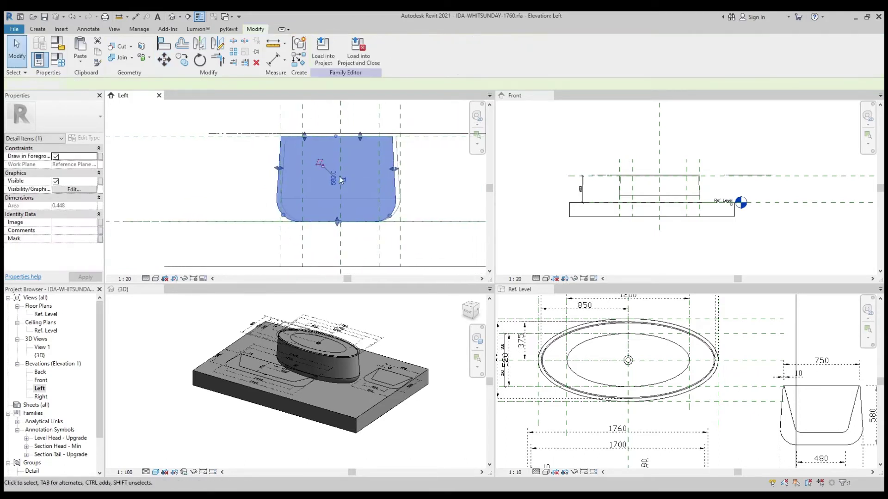
key(Escape)
- Reselect the masking region to check its alignment, then recentre the whole tub section
click(398, 185)
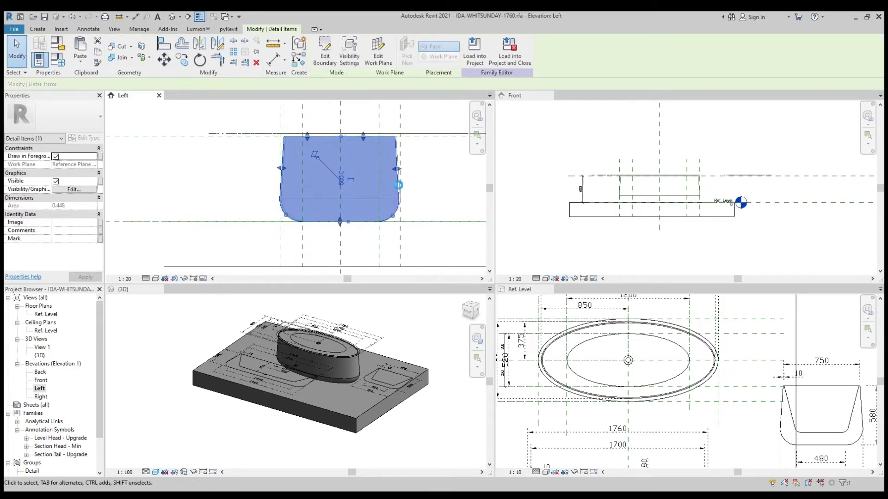
scroll(301, 228, up, 3)
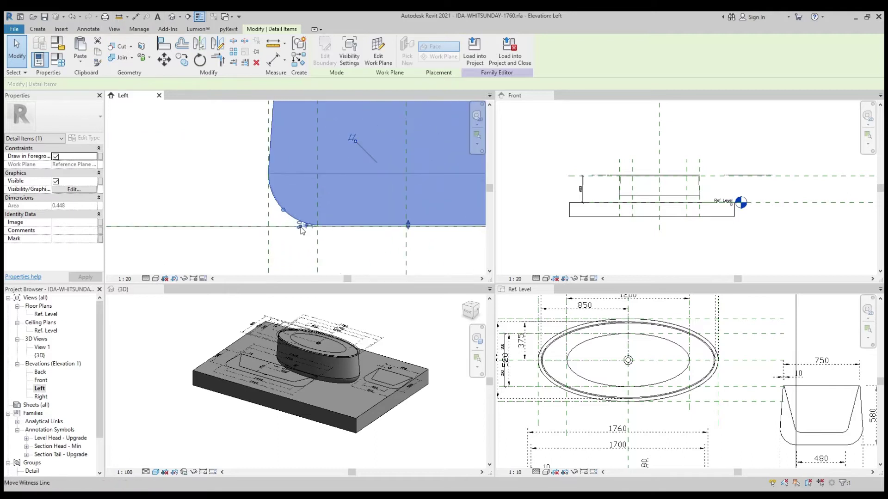
scroll(302, 228, down, 1)
scroll(294, 149, down, 1)
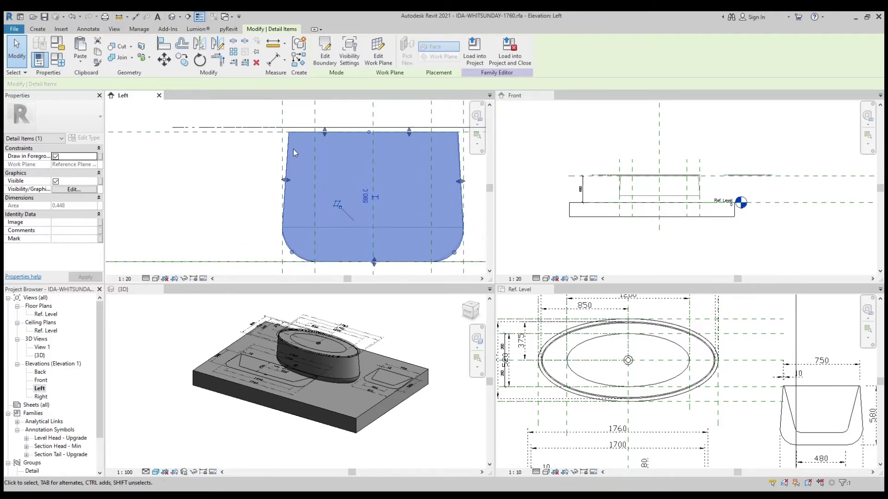
scroll(293, 149, down, 1)
key(Escape)
scroll(374, 150, up, 1)
scroll(374, 151, up, 1)
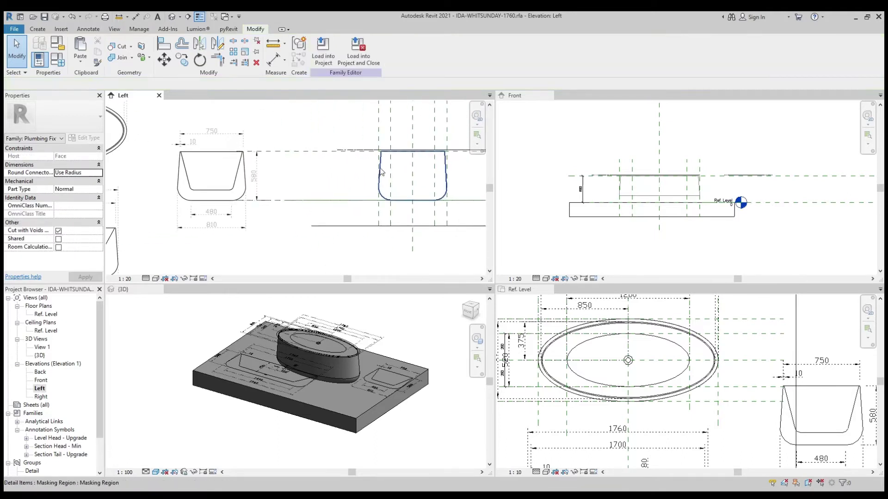
scroll(374, 150, up, 1)
middle_drag(373, 151, 220, 198)
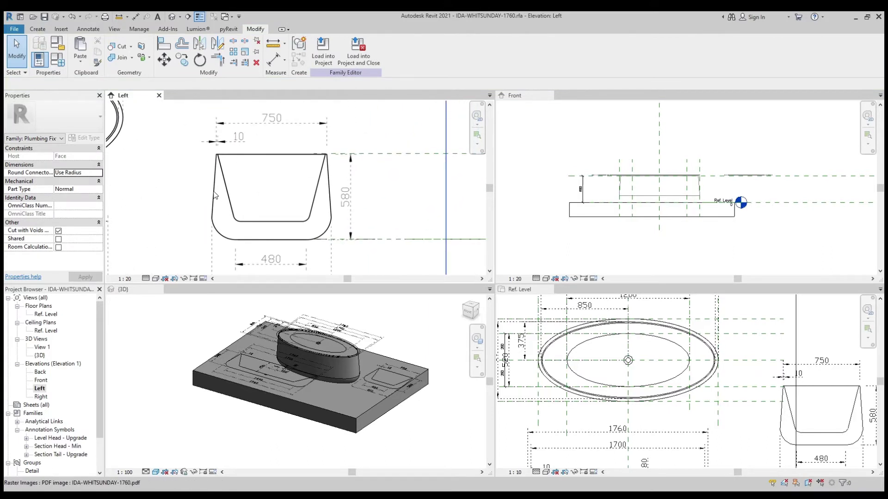
click(88, 30)
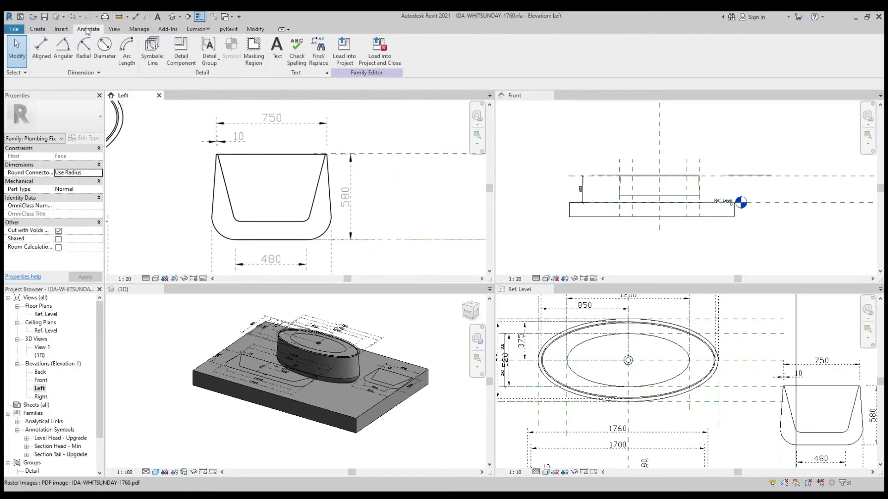
- Draw symbolic lines for the basin's slanted inner side and its inner bottom
click(154, 54)
scroll(238, 166, up, 2)
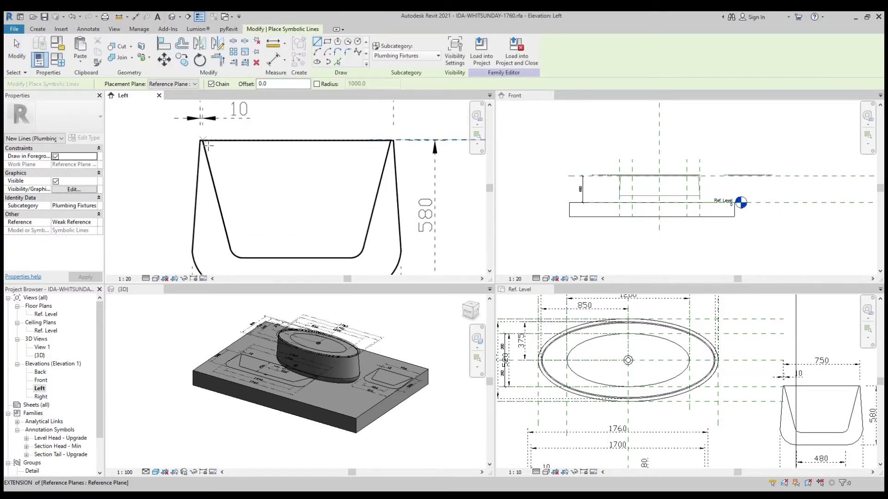
click(202, 140)
key(Escape)
key(Escape)
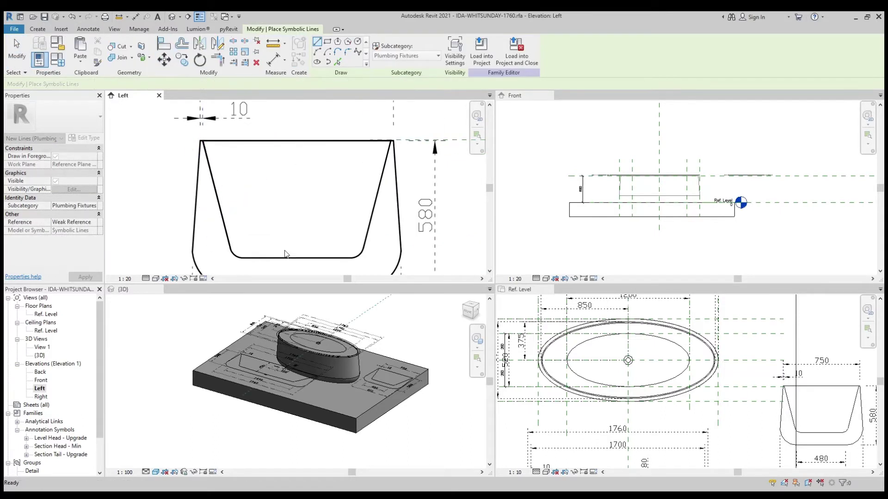
click(369, 249)
scroll(392, 141, up, 2)
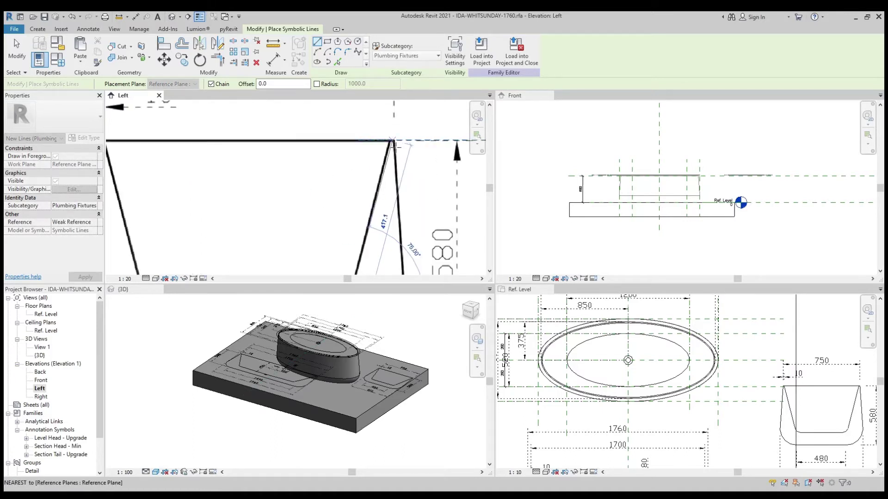
click(393, 141)
key(Escape)
scroll(391, 143, down, 3)
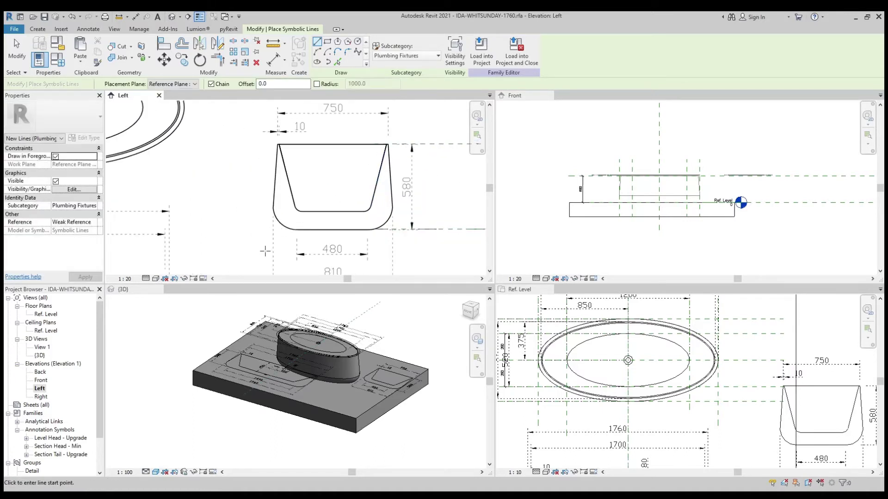
scroll(322, 188, up, 2)
scroll(295, 232, up, 1)
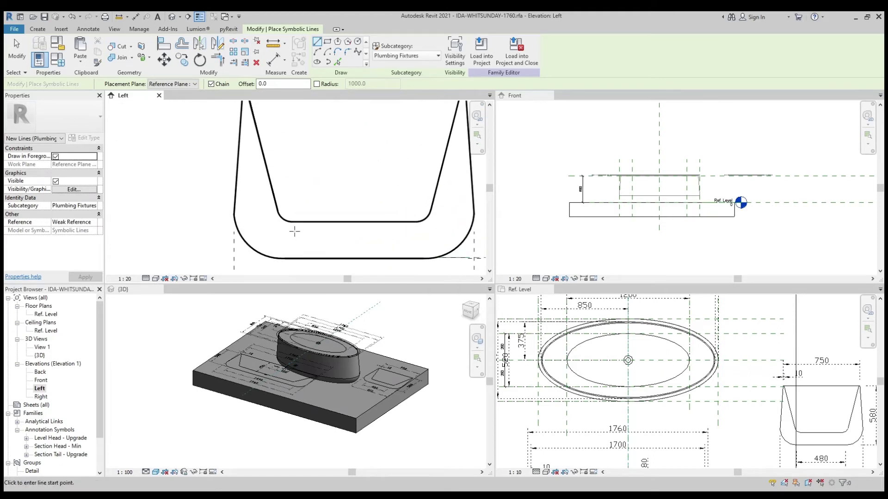
click(296, 228)
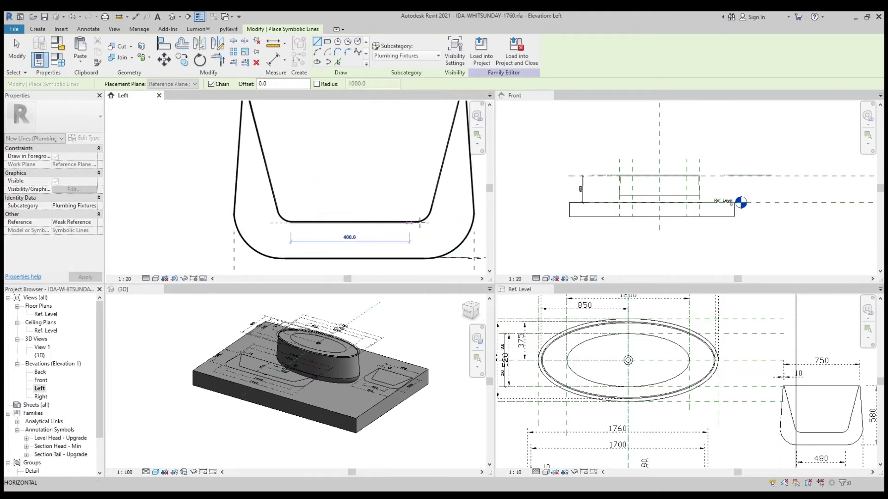
- Add a Start-End-Radius arc fillet joining the slanted line to the bottom line
click(317, 51)
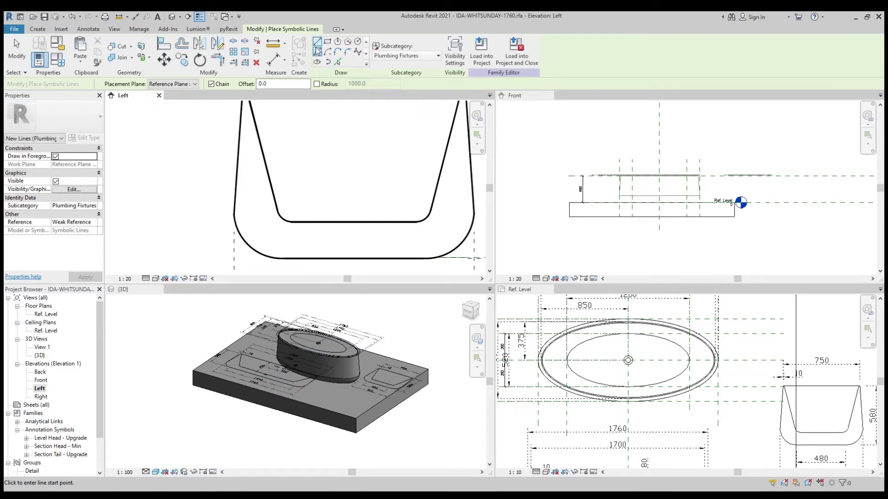
click(278, 207)
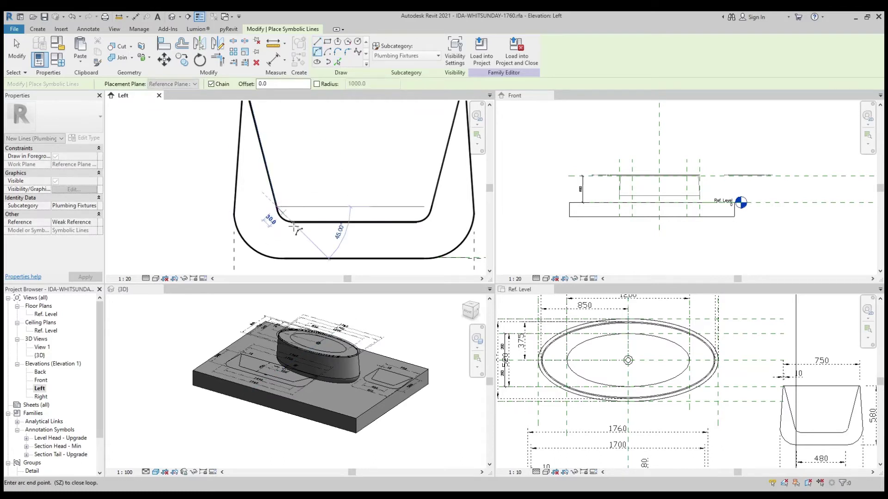
scroll(298, 224, up, 2)
click(294, 224)
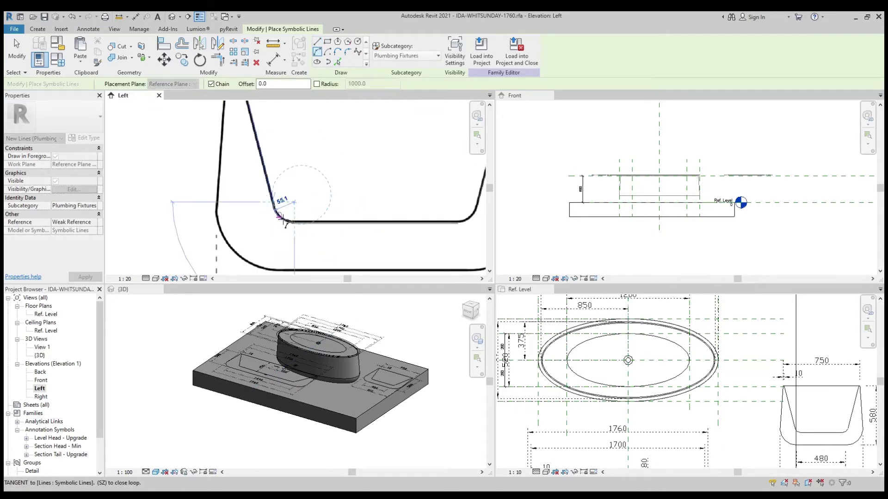
click(284, 221)
scroll(284, 221, down, 3)
key(Escape)
key(Escape)
- Mirror a copy of the fillet across a vertical axis at the bottom line's midpoint
drag(304, 224, 304, 219)
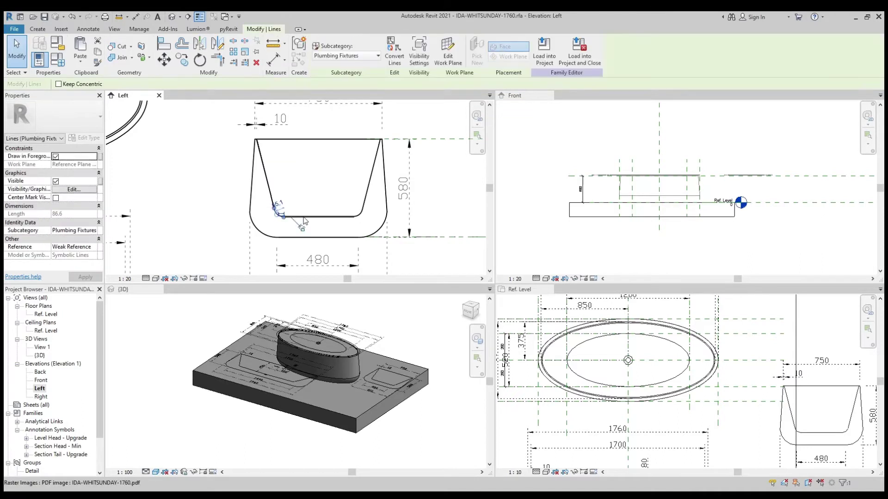
key(d)
key(m)
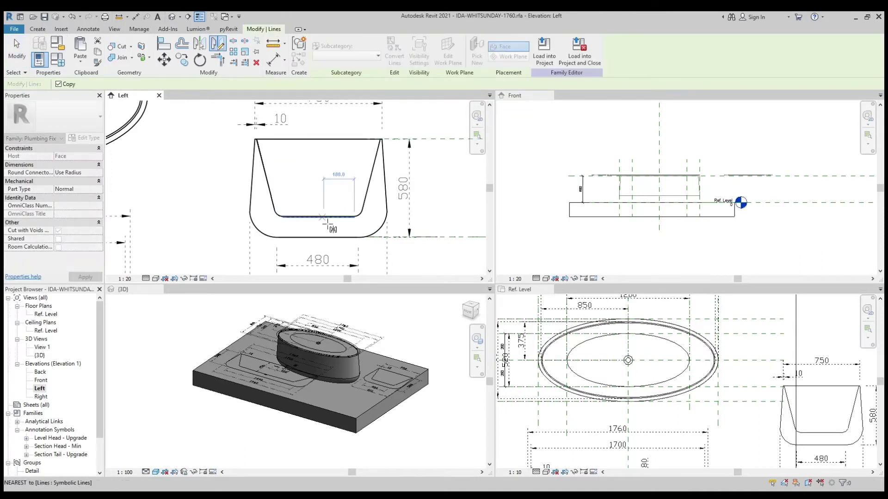
click(323, 224)
click(319, 204)
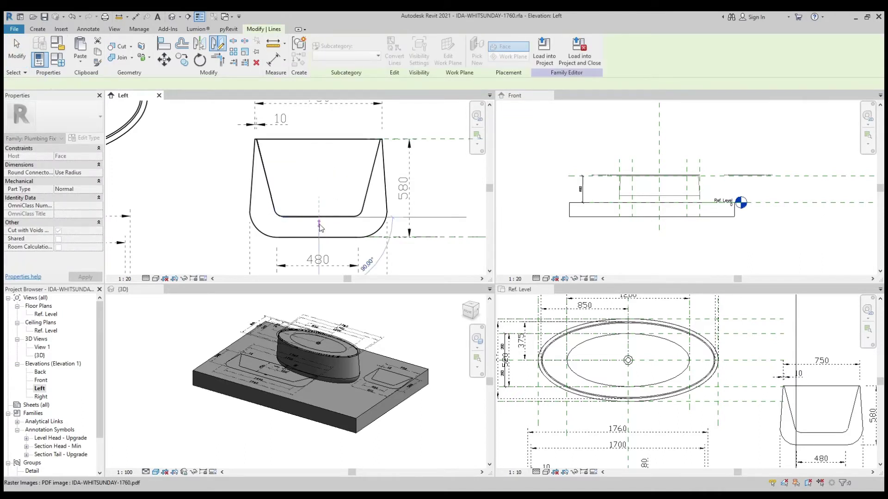
scroll(374, 204, up, 3)
scroll(375, 203, up, 3)
scroll(374, 204, up, 1)
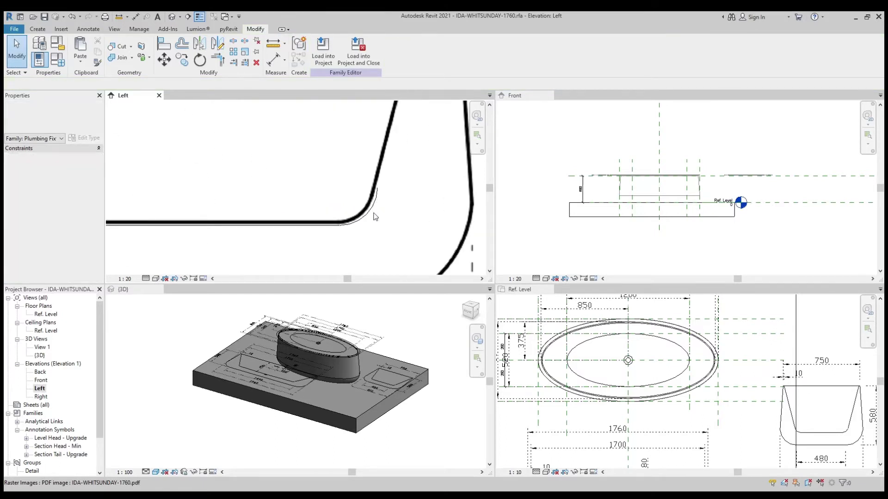
scroll(374, 208, down, 1)
- Select the PDF underlay and the mirrored fillet to check the result
click(371, 209)
scroll(369, 206, down, 2)
drag(347, 194, 394, 231)
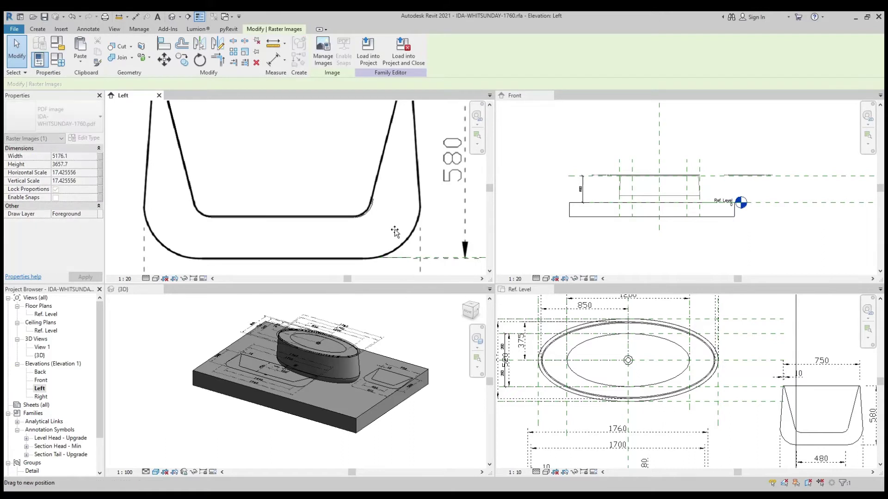
drag(333, 172, 388, 227)
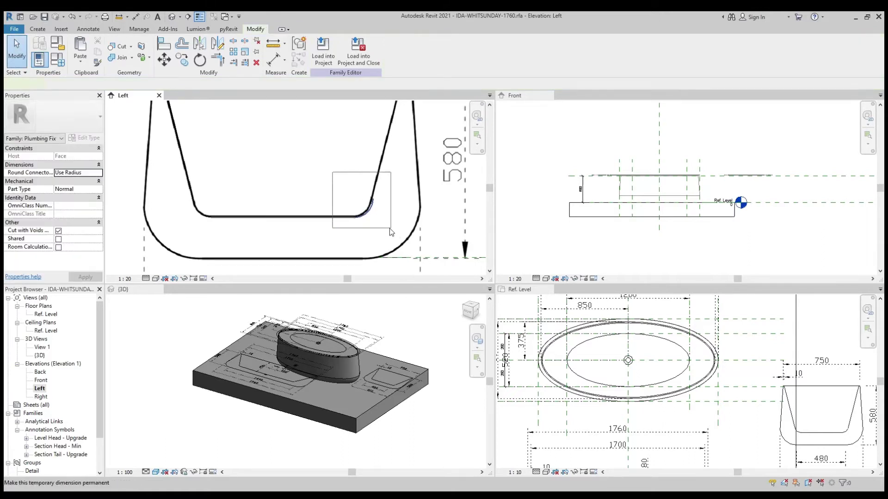
key(Escape)
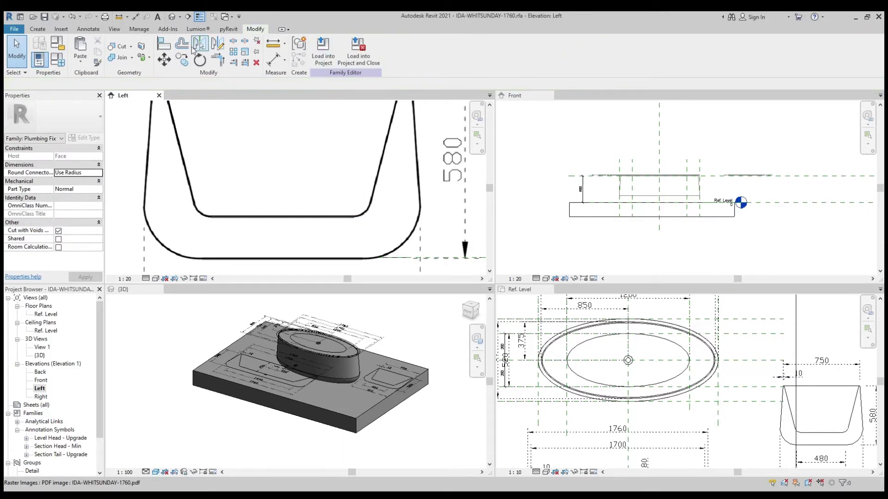
click(36, 29)
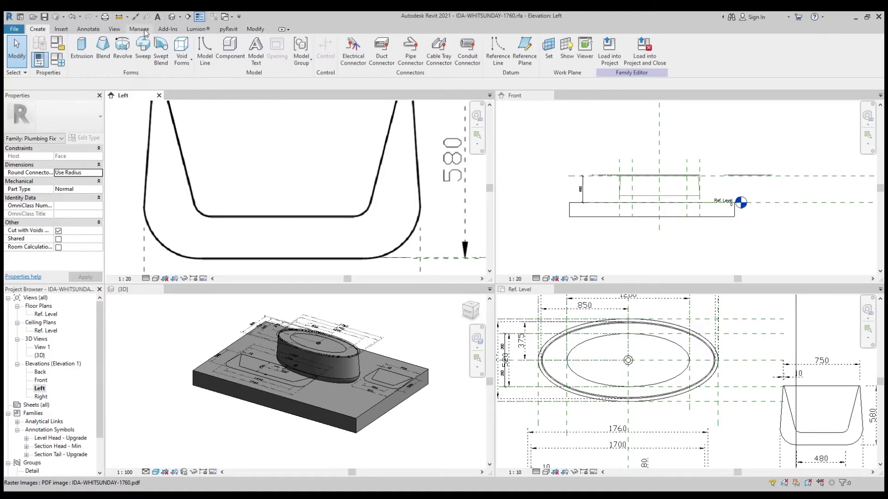
- Draw symbolic arcs rounding the basin's inner bottom-right corner
click(88, 29)
click(158, 58)
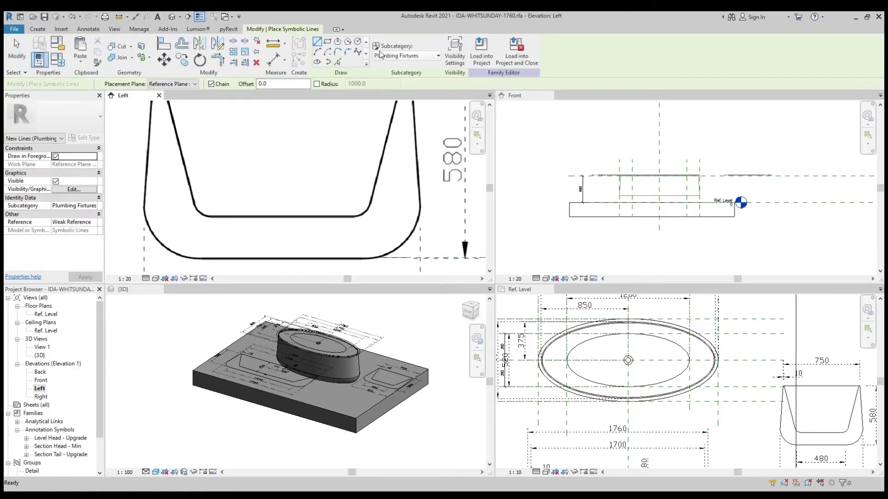
click(318, 52)
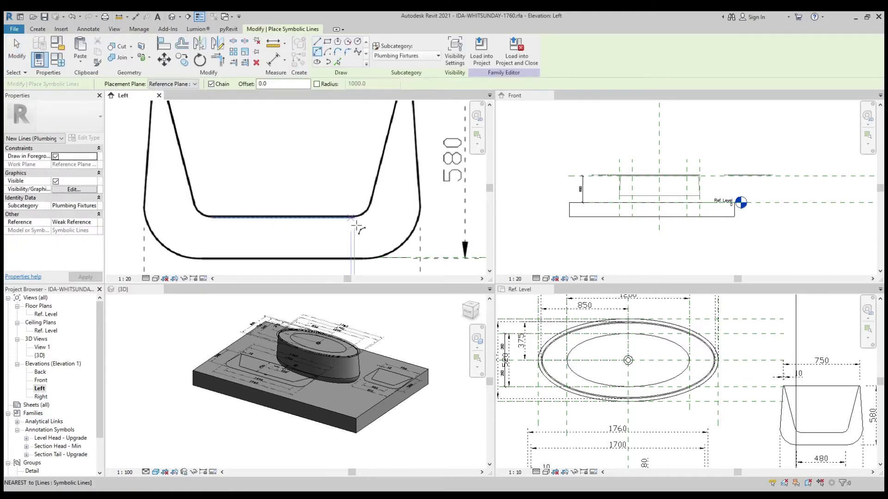
click(357, 216)
click(371, 200)
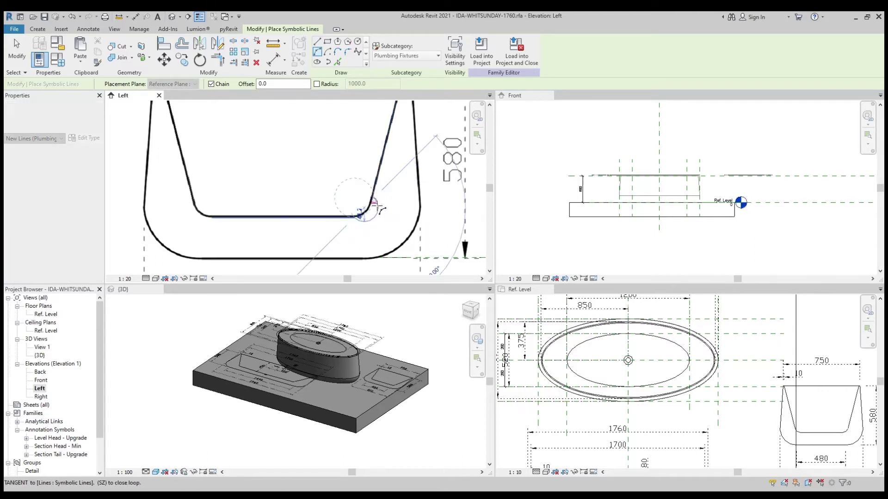
key(Escape)
key(Escape)
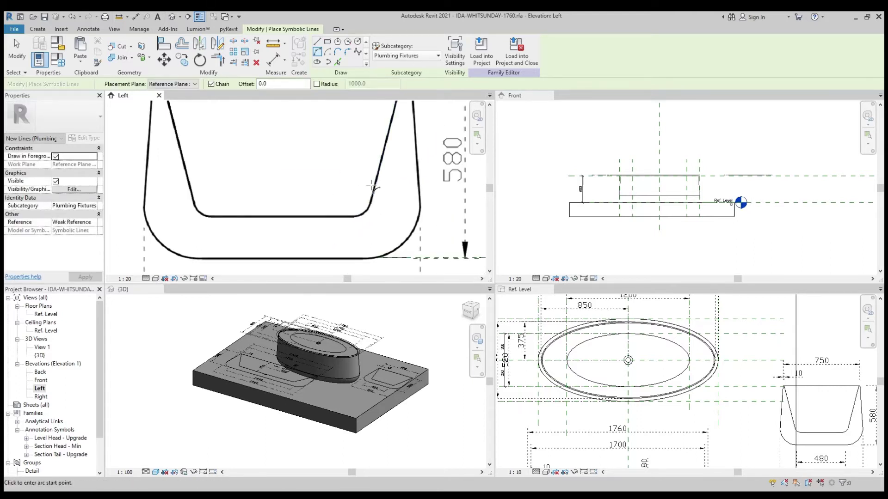
click(371, 198)
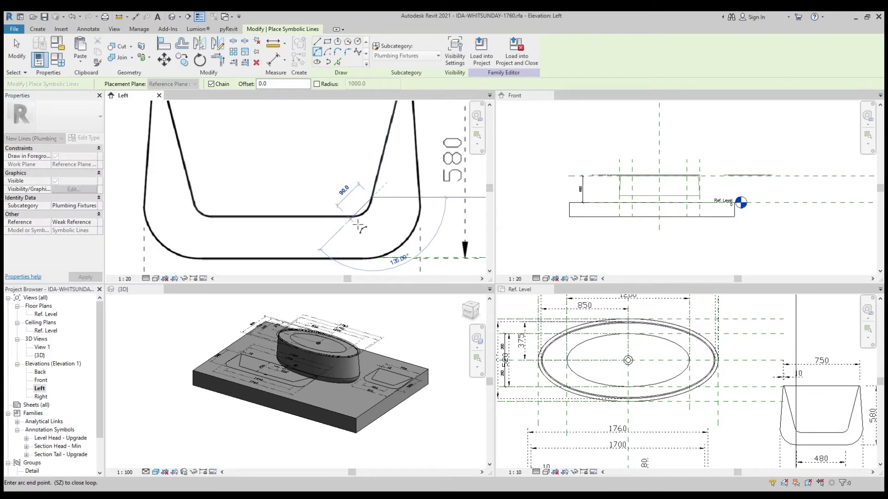
click(360, 225)
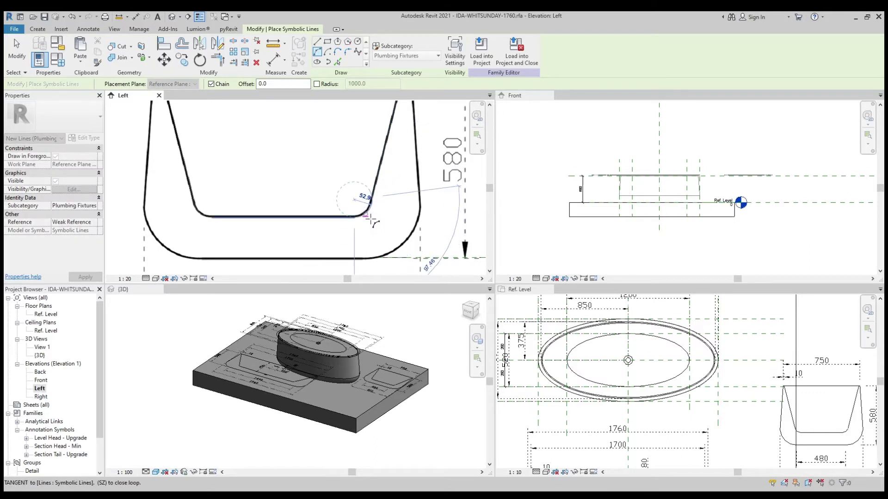
click(365, 214)
scroll(366, 214, down, 5)
key(Escape)
key(Escape)
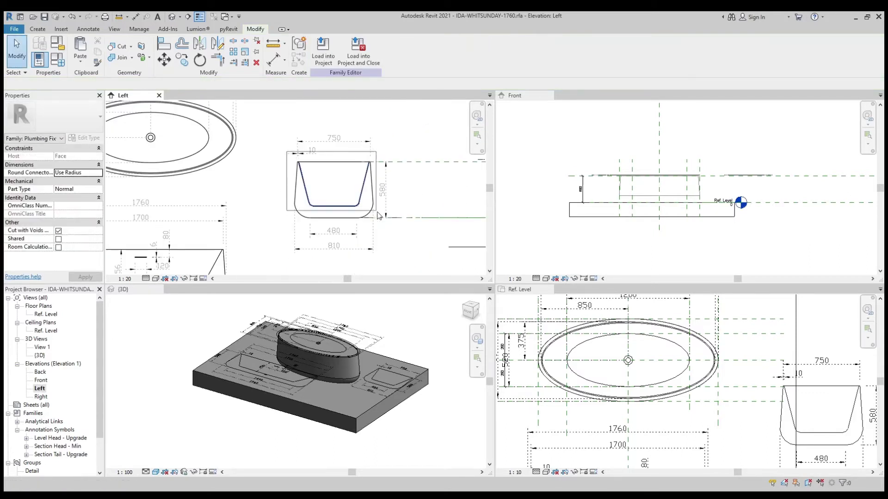
- Move the sink's connected line chain onto the sink's top-left corner
key(Tab)
click(382, 219)
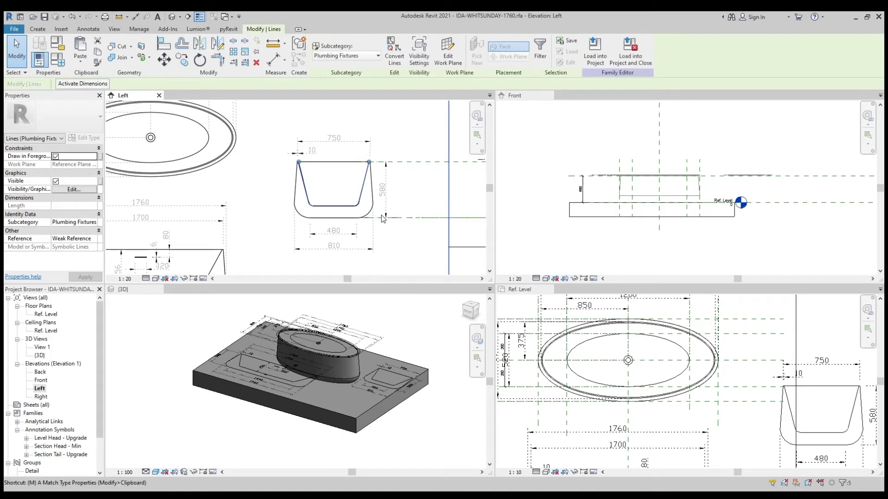
key(m)
key(v)
scroll(298, 159, up, 5)
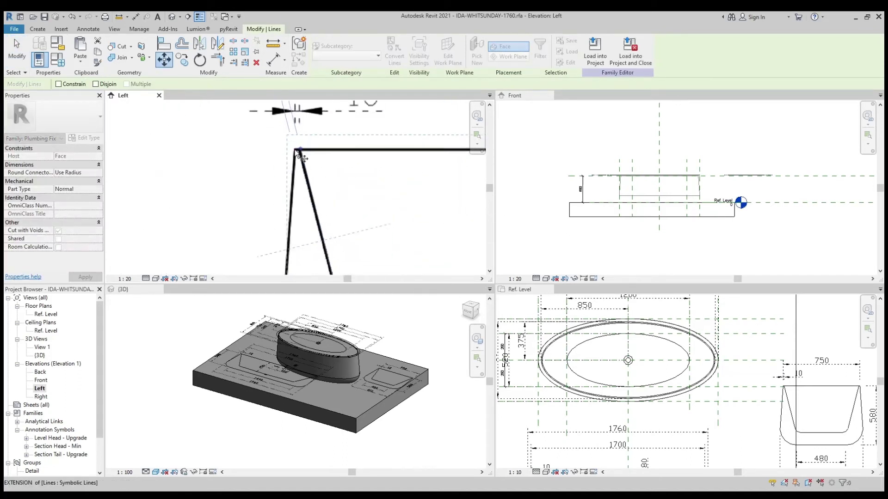
scroll(296, 155, up, 2)
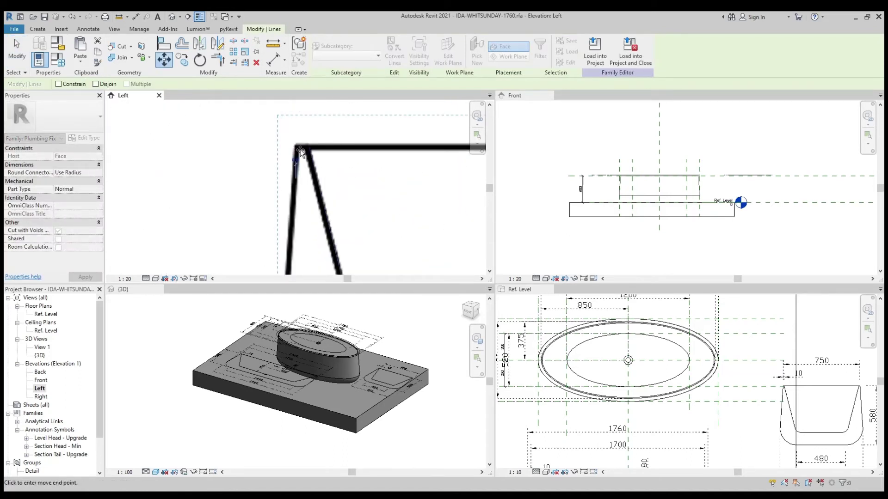
scroll(299, 153, down, 3)
scroll(298, 139, down, 2)
scroll(333, 185, down, 2)
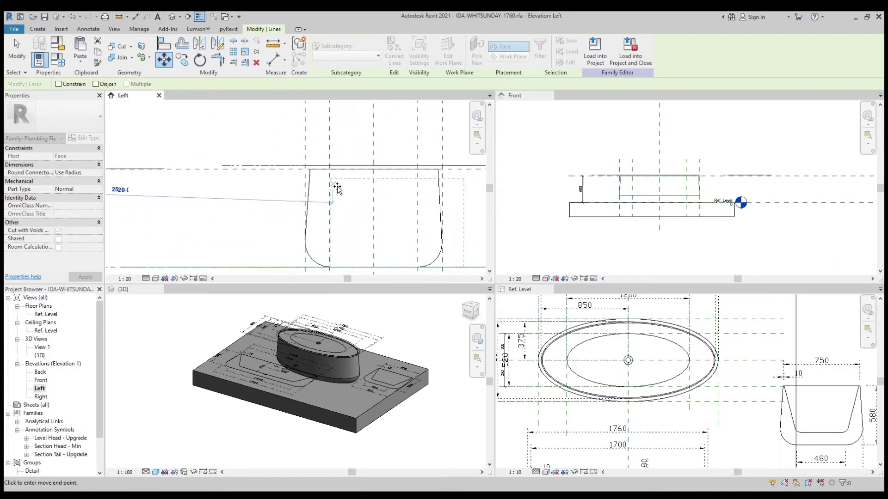
scroll(312, 174, up, 2)
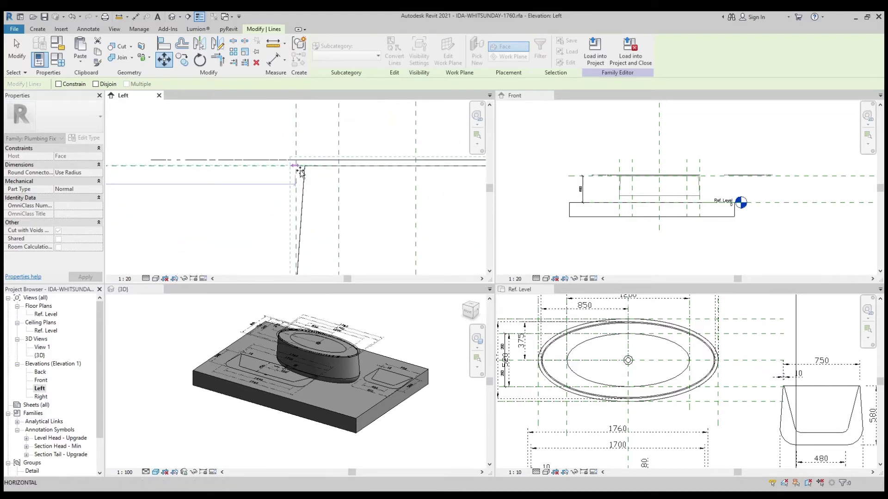
click(296, 170)
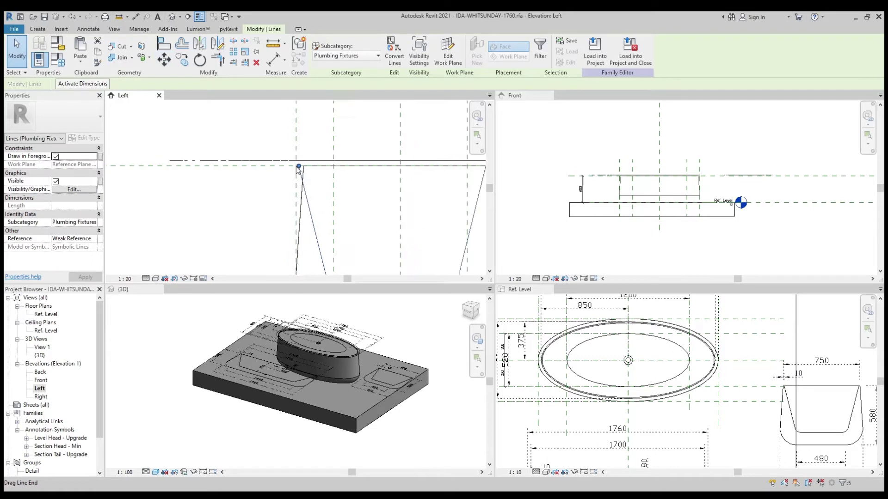
scroll(314, 194, down, 3)
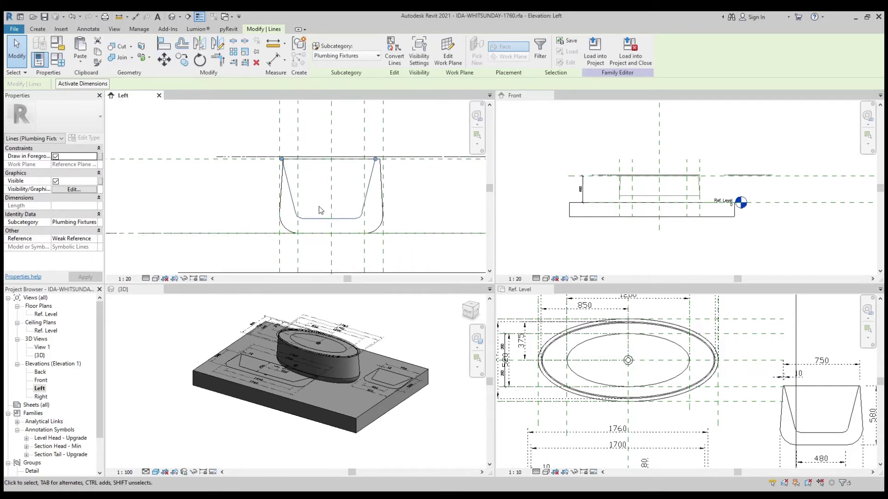
- Nudge the sink lines right and back left to fine-tune their position
key(Right)
scroll(348, 178, up, 3)
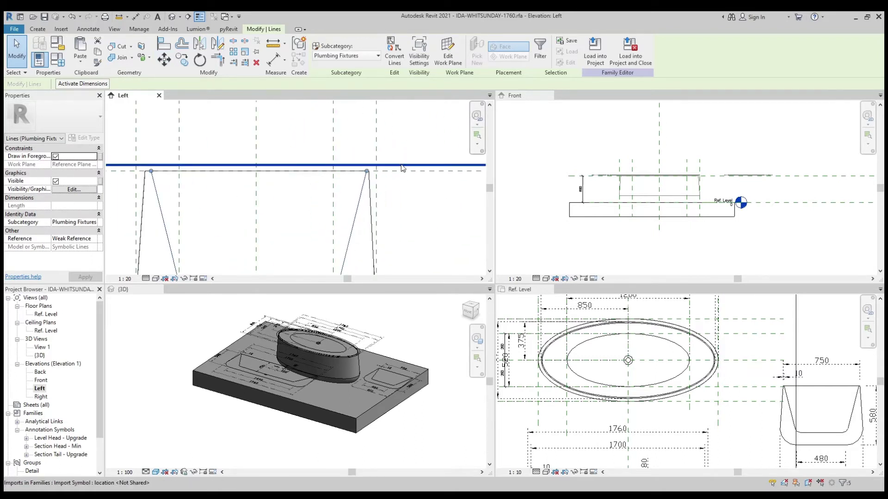
scroll(398, 167, up, 2)
scroll(399, 167, down, 5)
scroll(303, 199, up, 2)
key(Left)
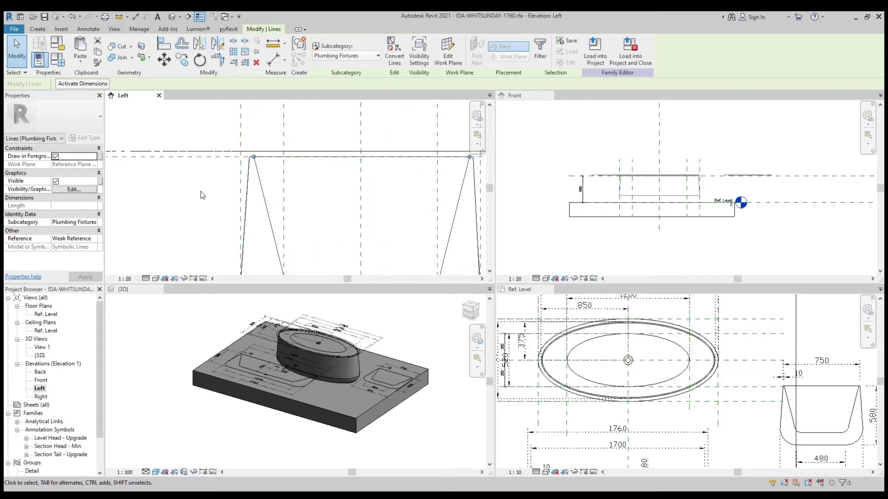
key(Escape)
scroll(202, 195, down, 3)
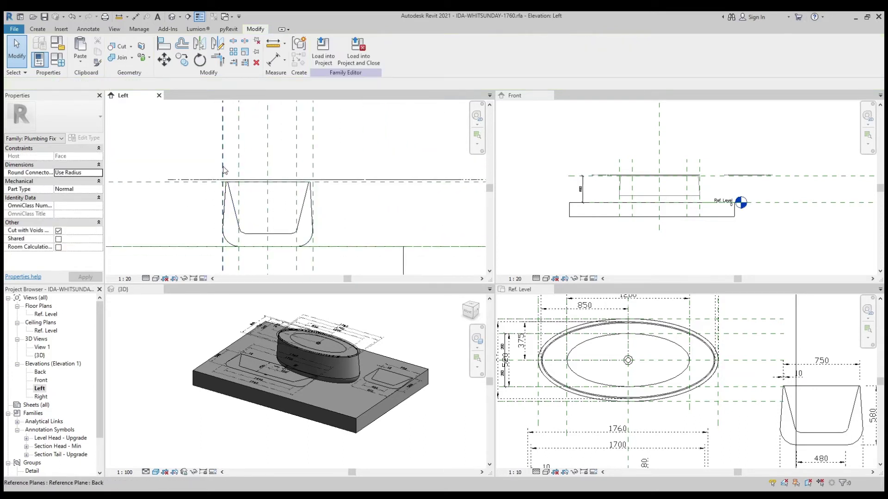
scroll(214, 167, up, 1)
- Put all the sink outline lines on the <Hidden Lines> subcategory
mouse_move(227, 170)
mouse_down()
mouse_move(328, 250)
mouse_move(319, 242)
mouse_up()
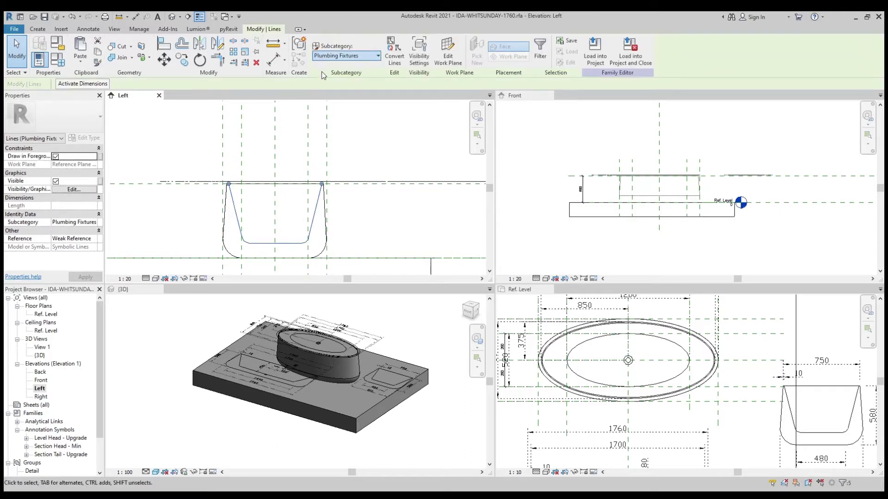
click(351, 56)
click(326, 87)
- Deselect the sink lines and hide the PDF reference image in the Left elevation
click(175, 147)
scroll(176, 146, down, 2)
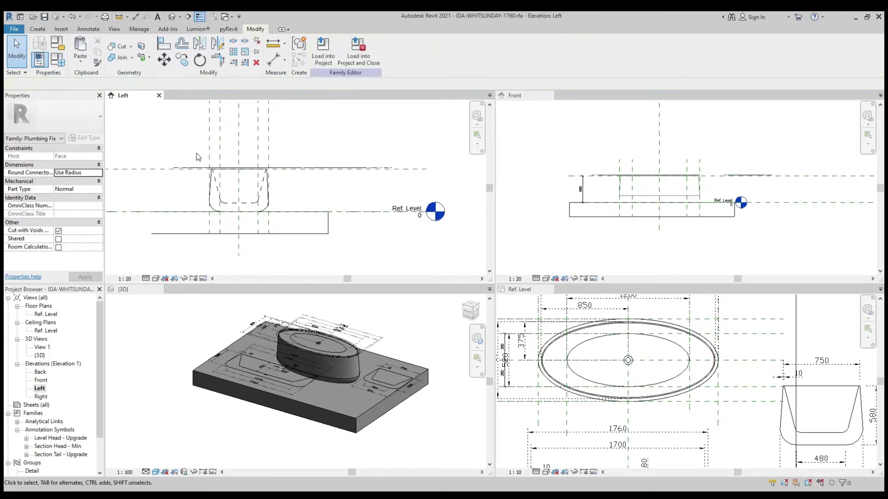
scroll(196, 220, down, 2)
click(205, 187)
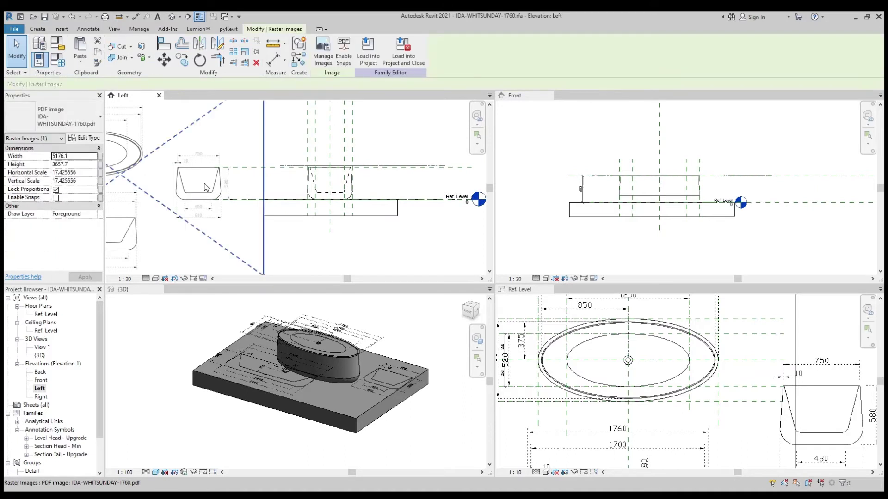
scroll(205, 187, down, 2)
scroll(208, 187, up, 2)
scroll(214, 194, up, 2)
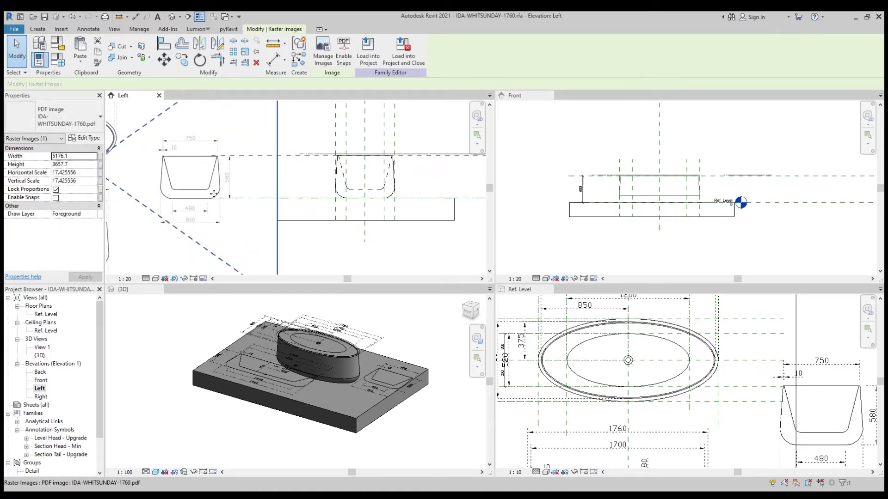
key(Delete)
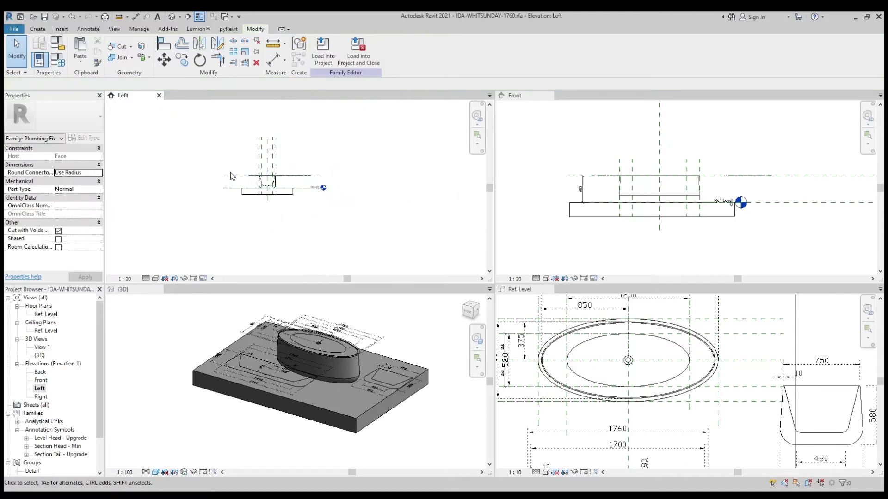
scroll(273, 177, down, 2)
- Turn the 3D view to FRONT, zoom, and orbit to a top-down oblique view
click(326, 334)
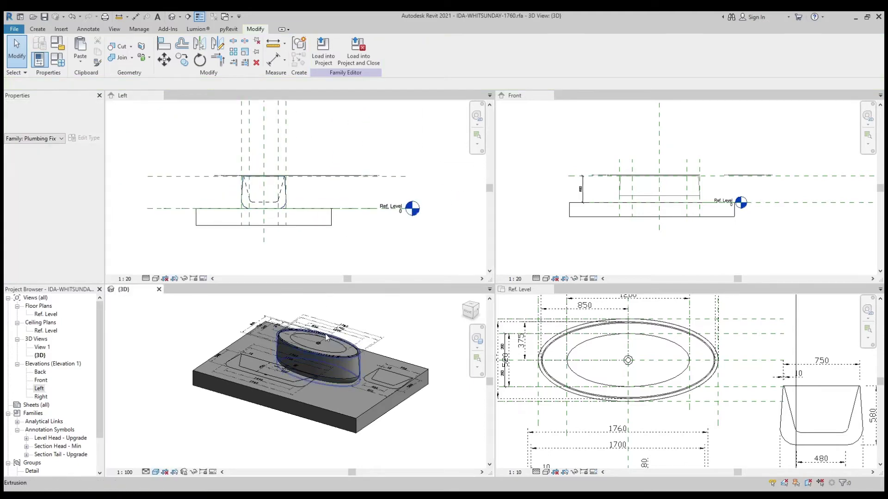
scroll(326, 334, up, 2)
scroll(358, 384, up, 2)
click(467, 312)
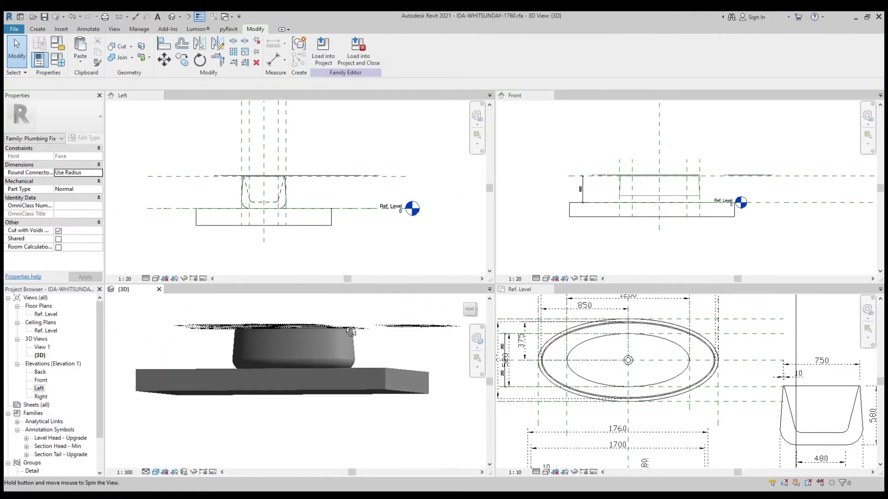
scroll(655, 214, down, 1)
scroll(654, 213, up, 1)
scroll(601, 196, up, 2)
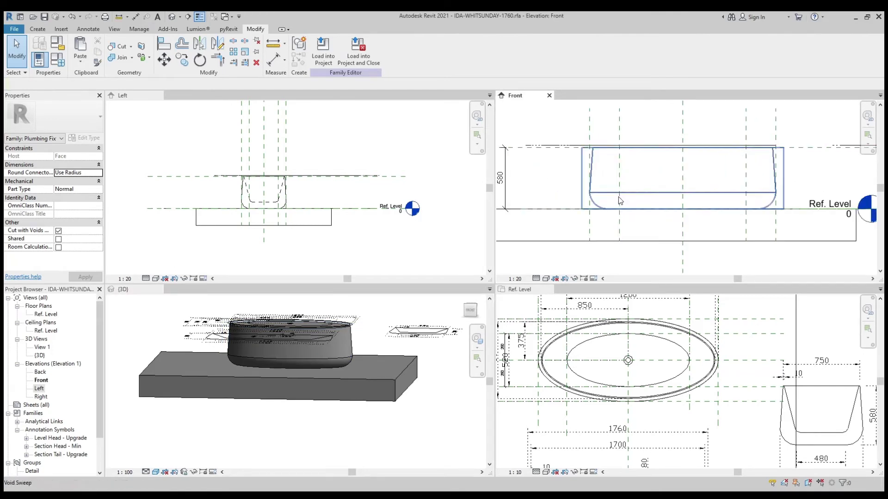
scroll(597, 195, up, 1)
scroll(629, 208, down, 1)
scroll(684, 227, down, 1)
scroll(732, 246, down, 1)
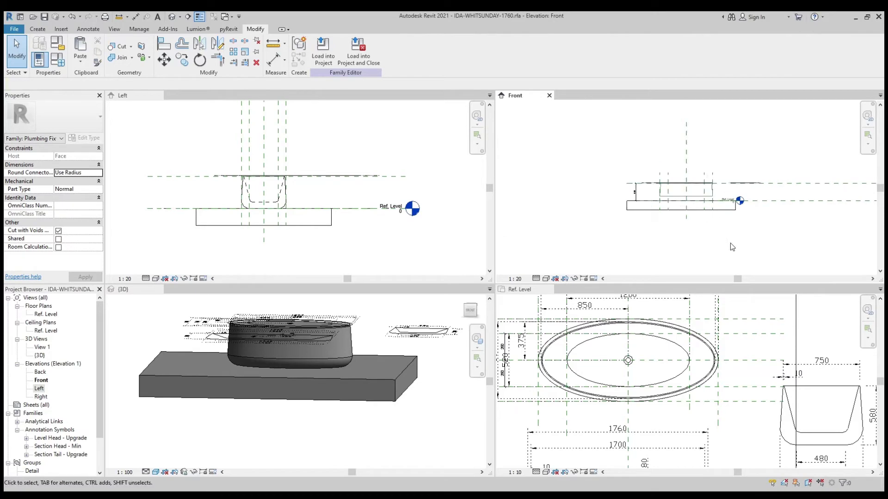
scroll(722, 261, down, 1)
scroll(675, 324, down, 2)
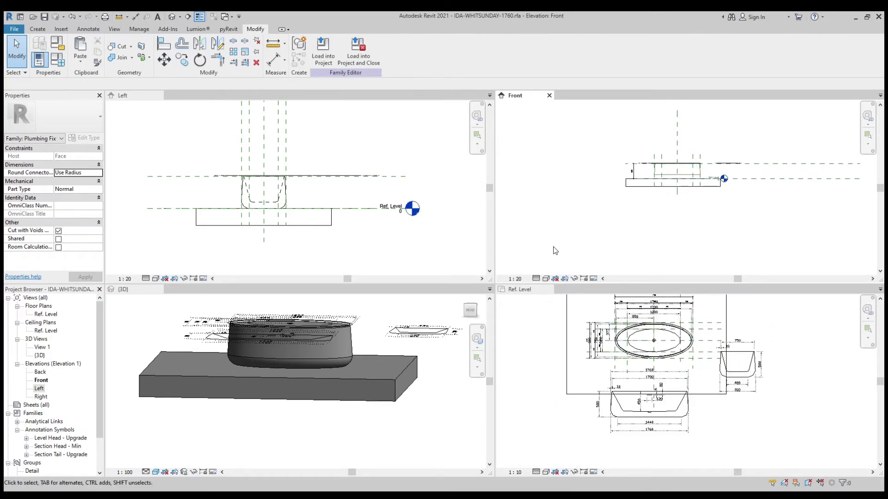
mouse_move(365, 308)
shift+middle_down()
mouse_move(325, 355)
mouse_move(307, 293)
mouse_move(333, 333)
shift+middle_up()
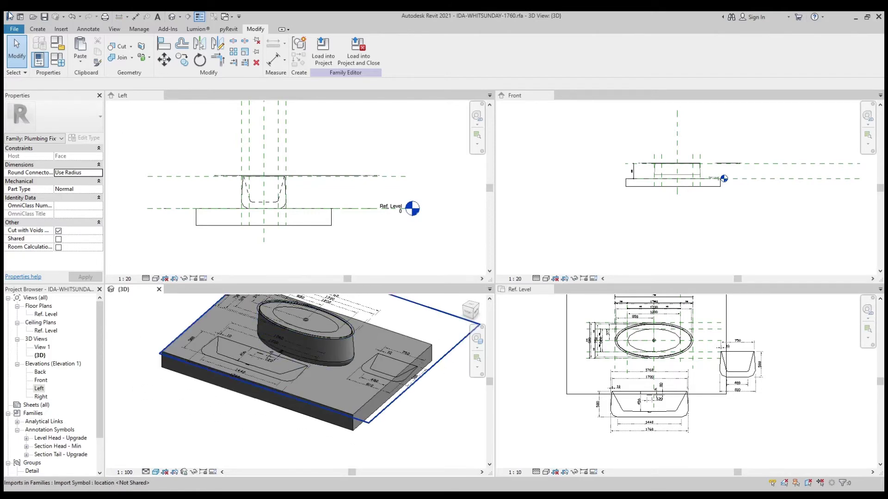
- Save the washbasin family
click(45, 20)
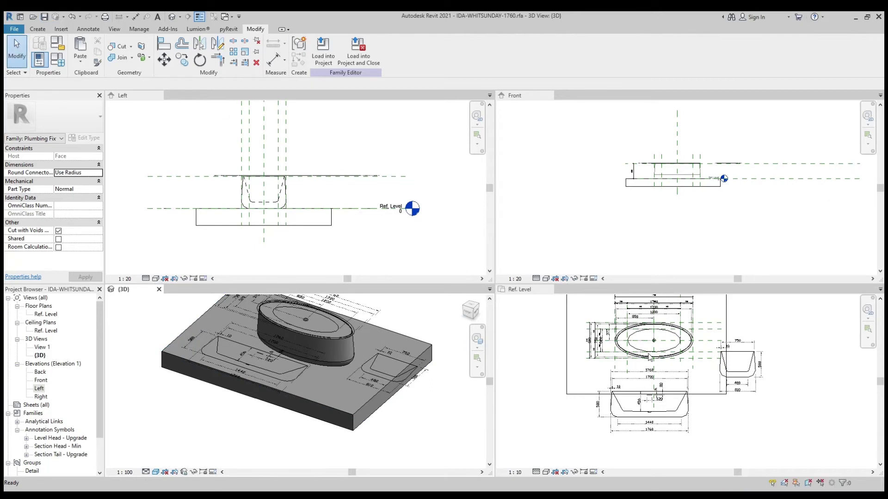
scroll(649, 357, up, 1)
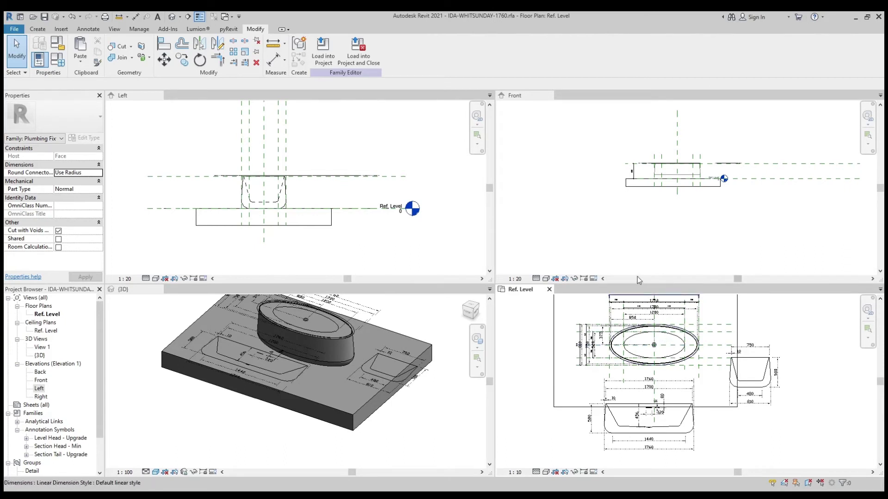
scroll(403, 249, up, 2)
scroll(191, 161, down, 2)
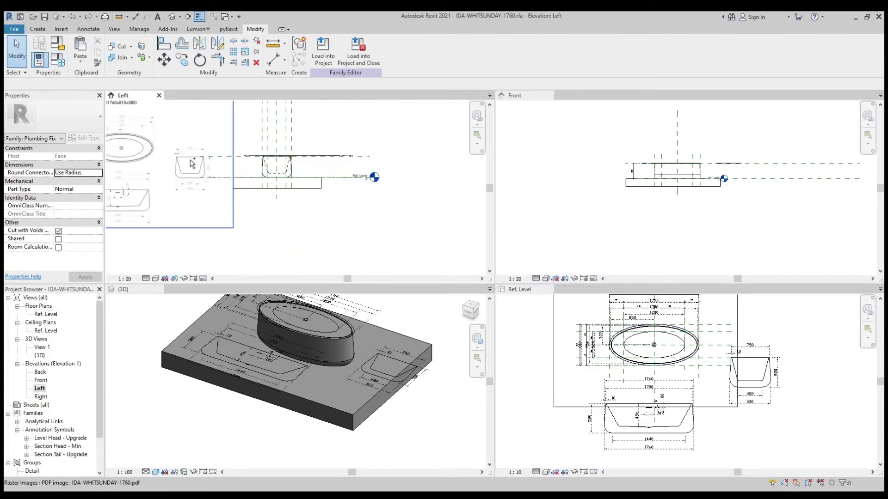
- Place the pasted basin drawing in the Front elevation near Ref. Level
click(692, 222)
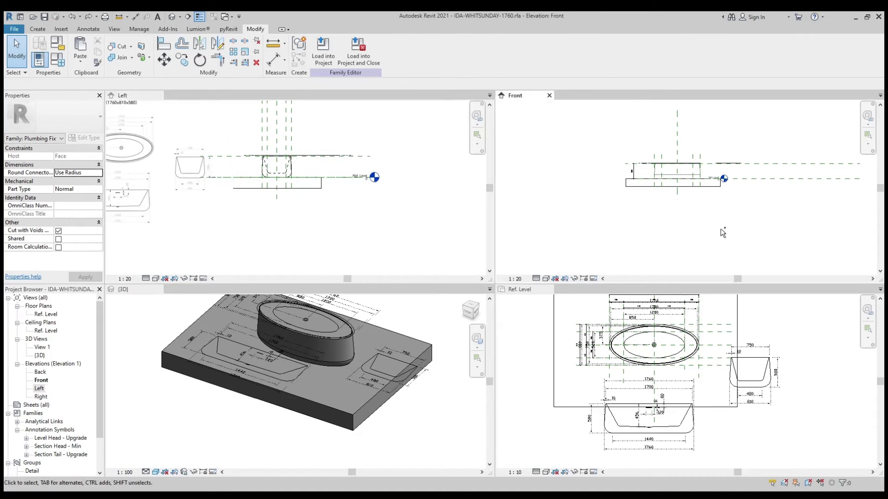
drag(721, 228, 680, 200)
click(637, 220)
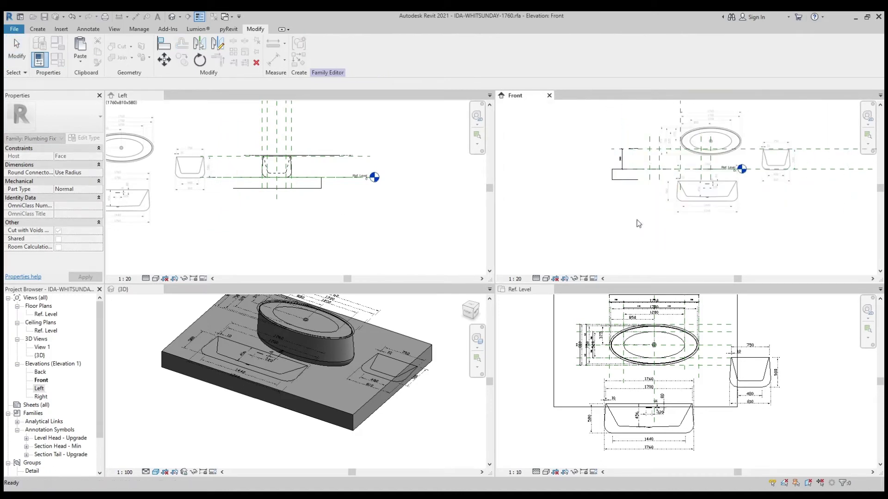
scroll(748, 206, up, 2)
middle_drag(748, 206, 667, 151)
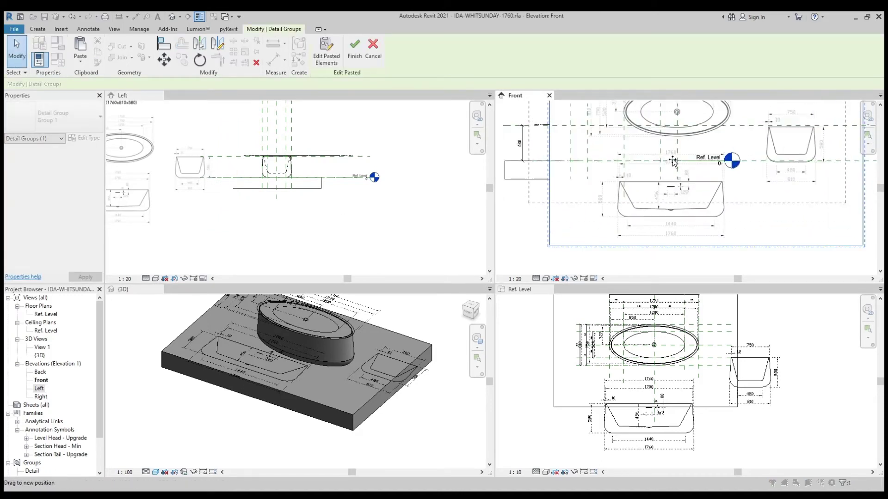
scroll(617, 134, up, 2)
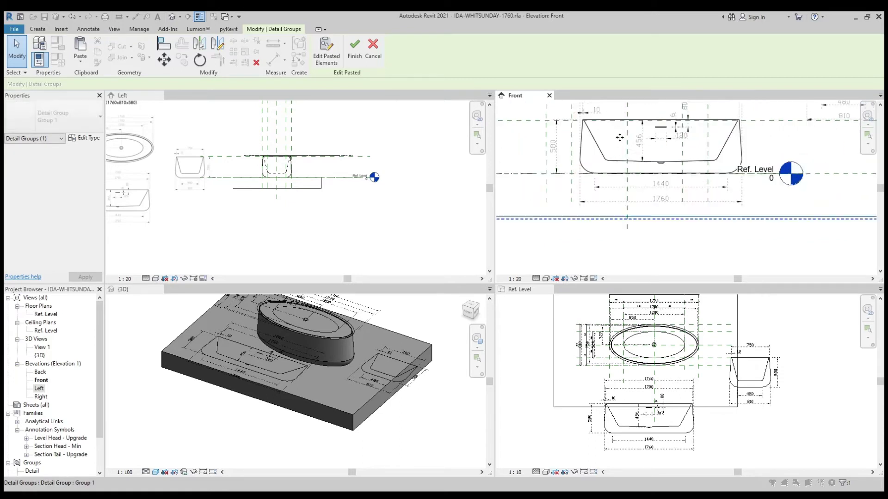
- Nudge the pasted drawing left and down into alignment, then finish the paste
key(Left)
key(Left)
key(Left)
key(Left)
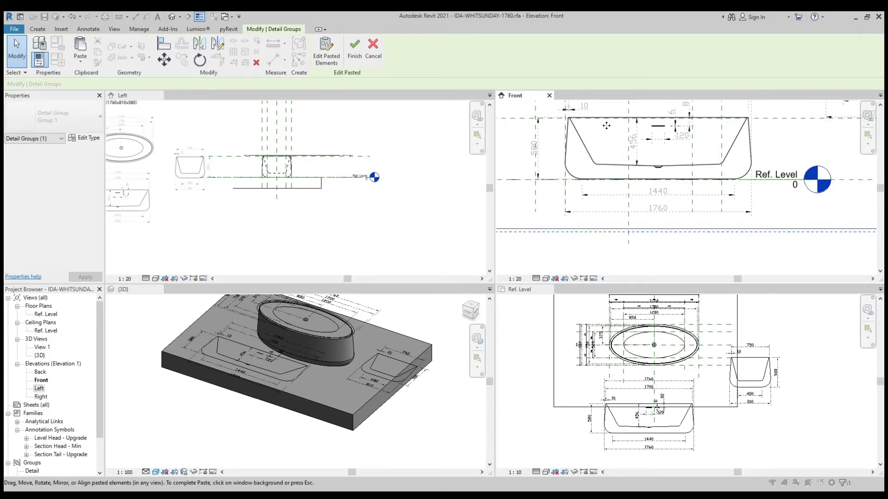
scroll(580, 112, up, 2)
scroll(601, 185, up, 2)
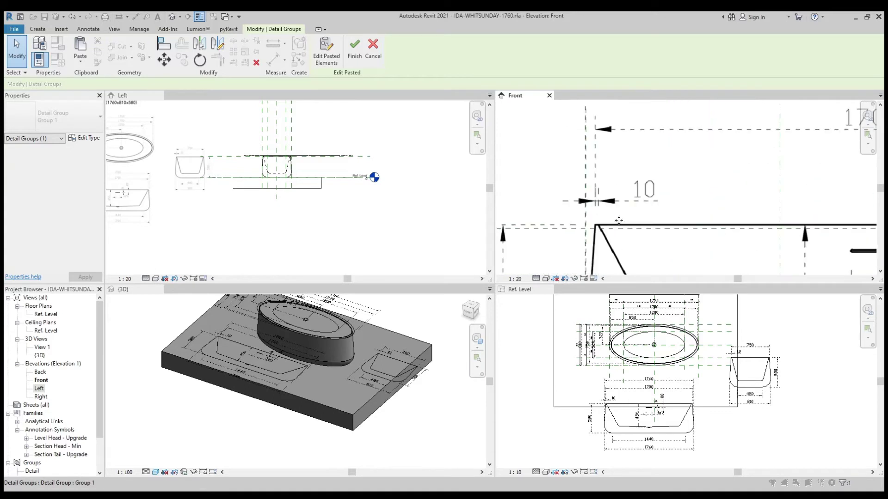
scroll(614, 216, down, 2)
scroll(769, 165, down, 1)
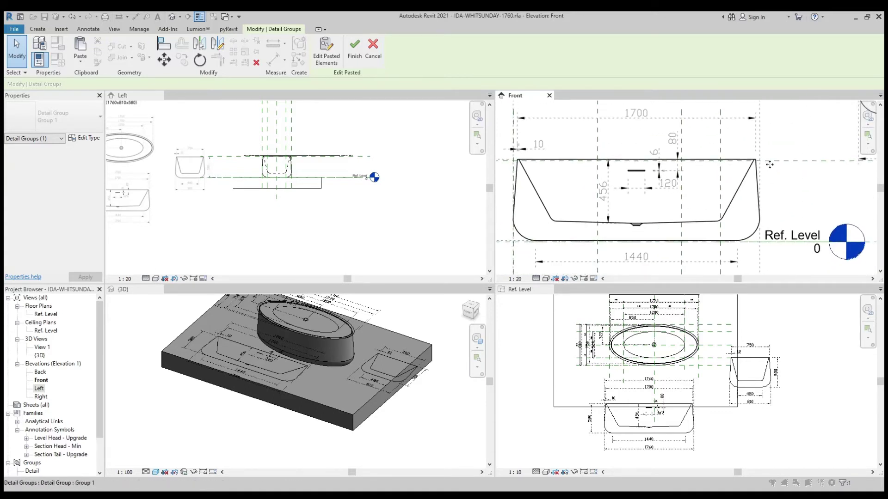
key(Down)
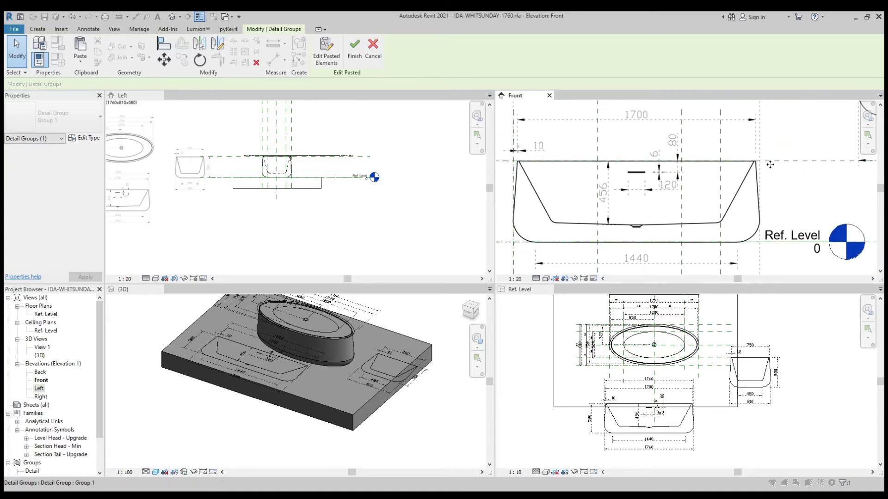
scroll(770, 164, down, 3)
key(Escape)
scroll(706, 238, down, 2)
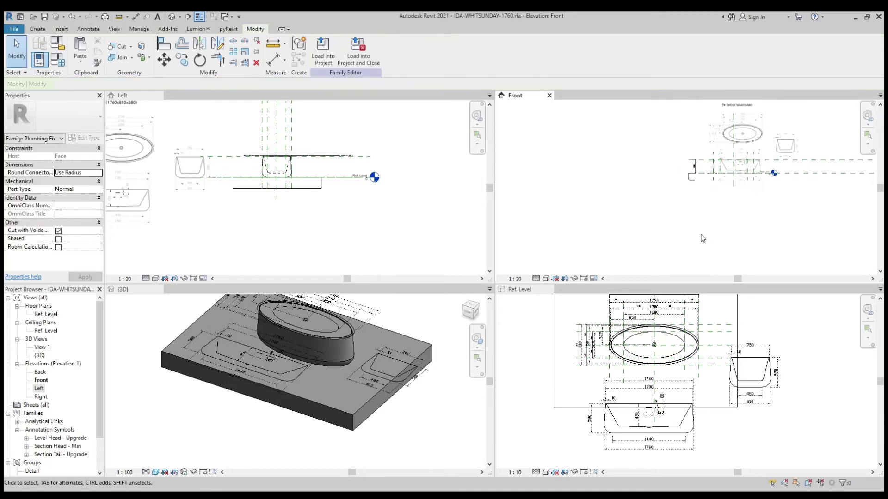
- Zoom the Ref. Level plan and 3D view, then orbit the basin to a side view
click(634, 378)
scroll(635, 378, up, 1)
scroll(639, 370, up, 2)
scroll(642, 360, up, 2)
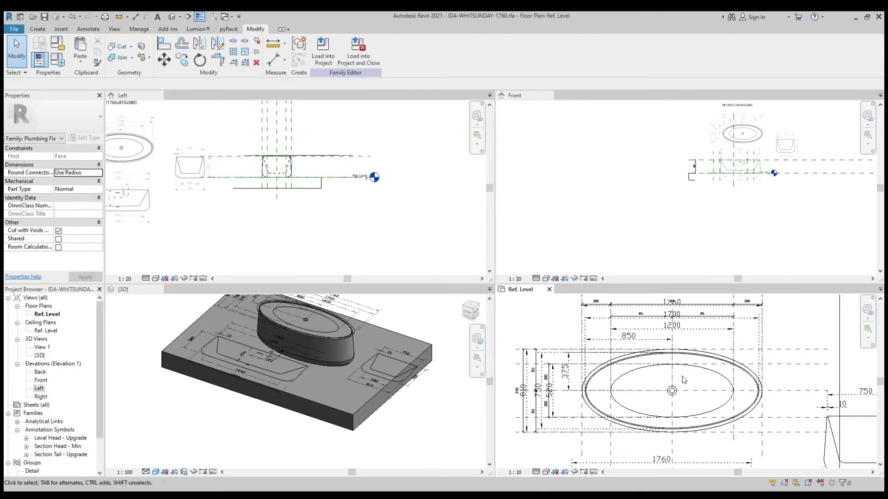
click(282, 384)
scroll(282, 384, up, 1)
scroll(282, 384, up, 1)
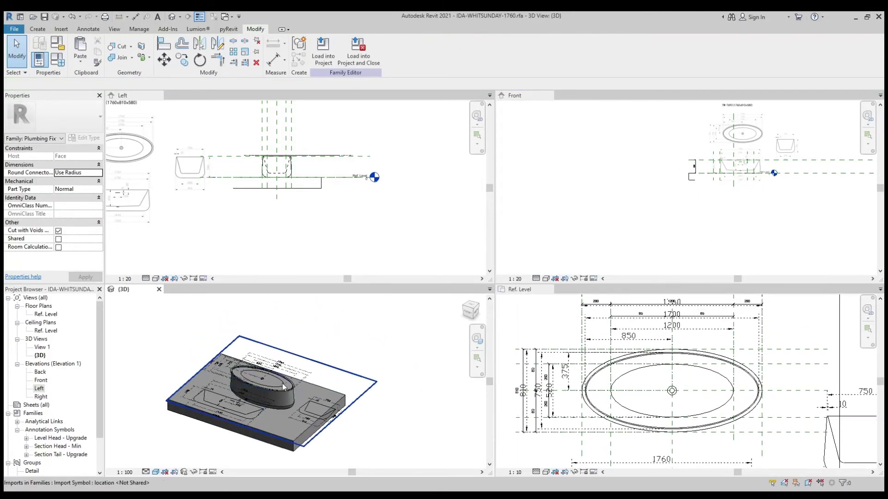
scroll(280, 382, up, 1)
mouse_move(279, 379)
shift+middle_down()
mouse_move(425, 318)
mouse_move(349, 394)
shift+middle_up()
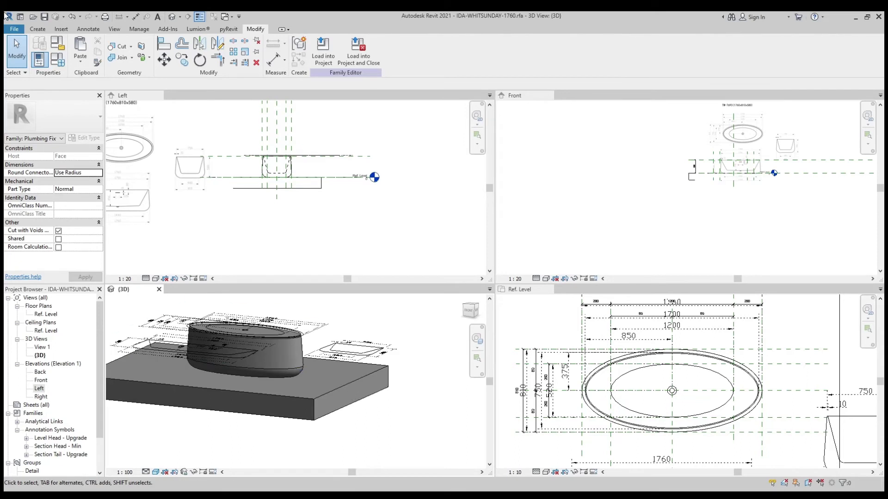
click(37, 28)
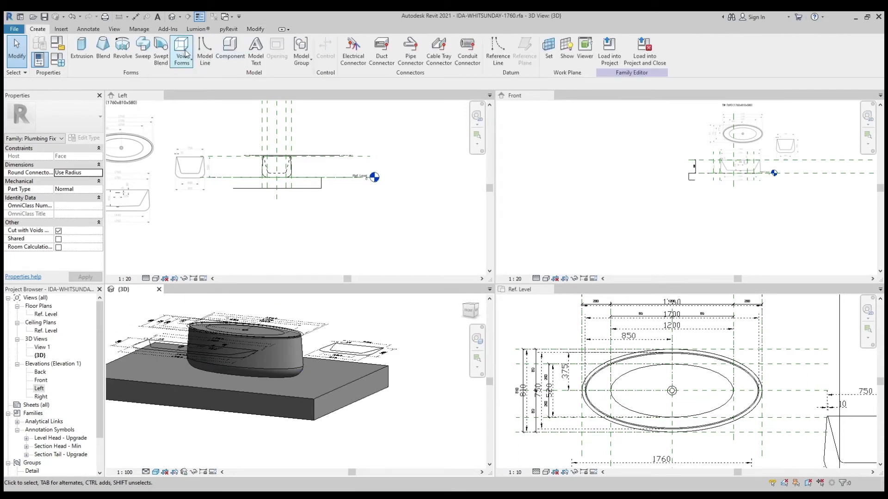
- Create a 250-deep void blend with the outer basin ellipse as base and inner ellipse as top
click(205, 102)
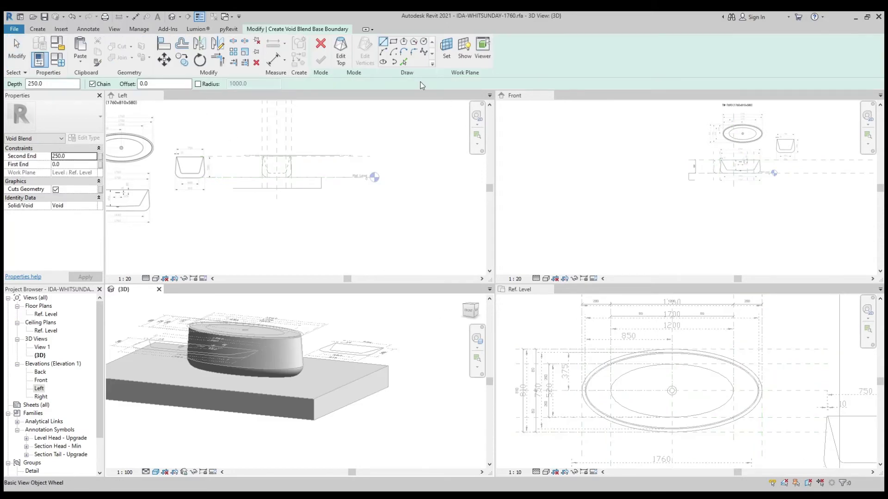
click(403, 62)
scroll(652, 362, up, 1)
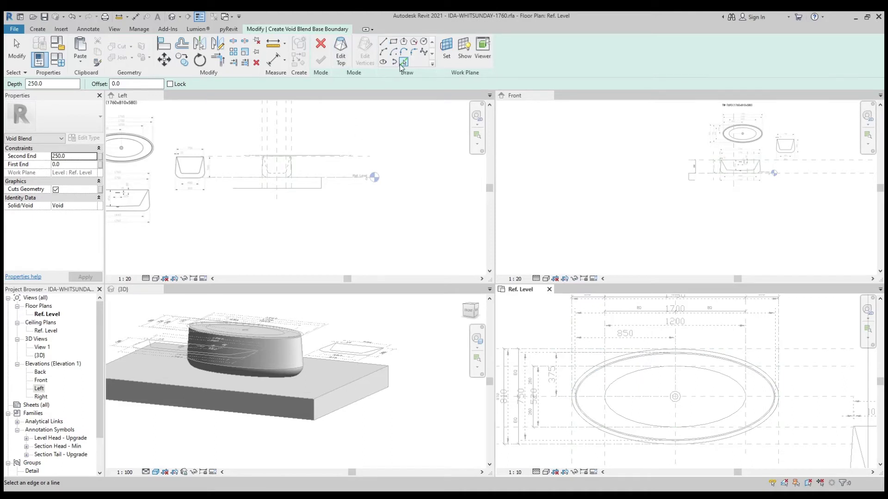
scroll(636, 402, up, 1)
scroll(617, 387, up, 1)
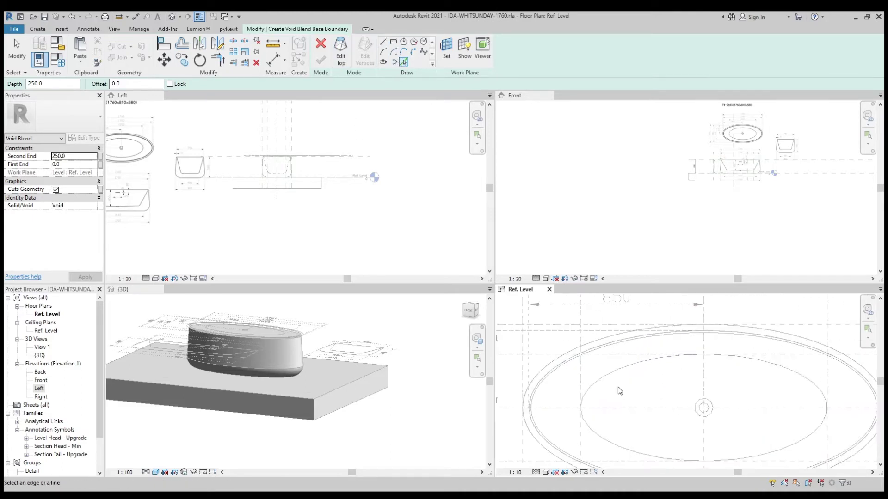
click(595, 350)
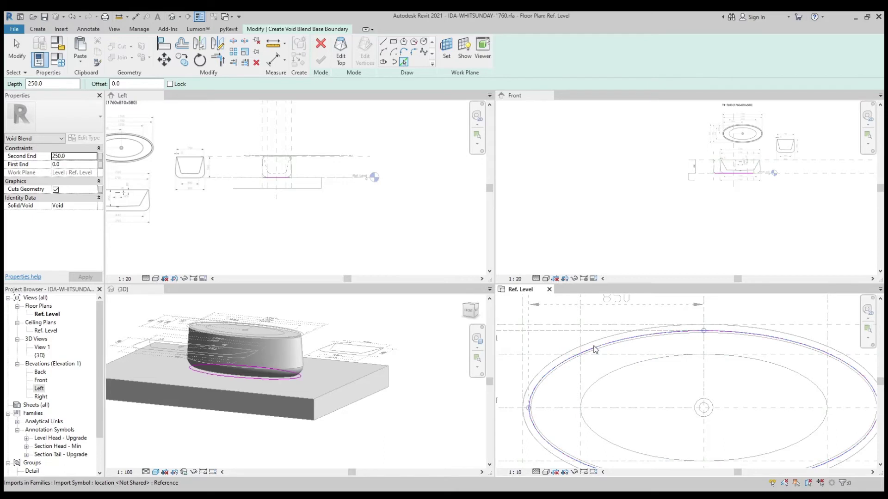
scroll(622, 370, down, 2)
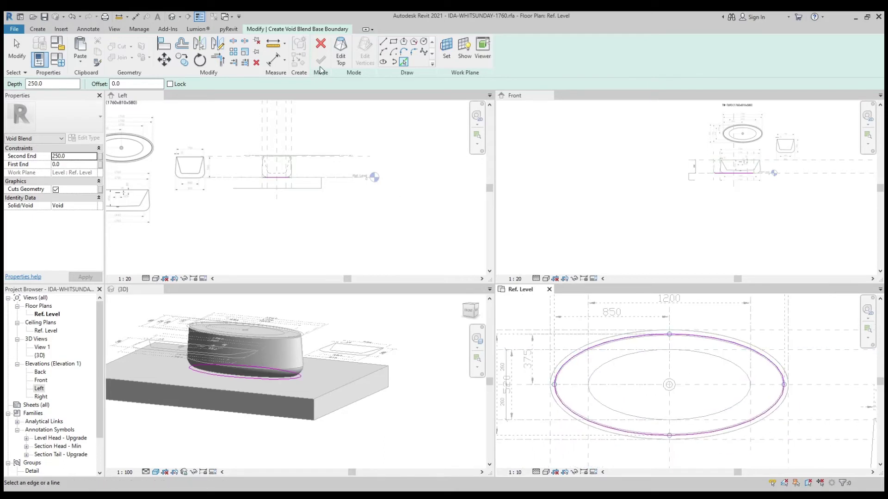
click(340, 59)
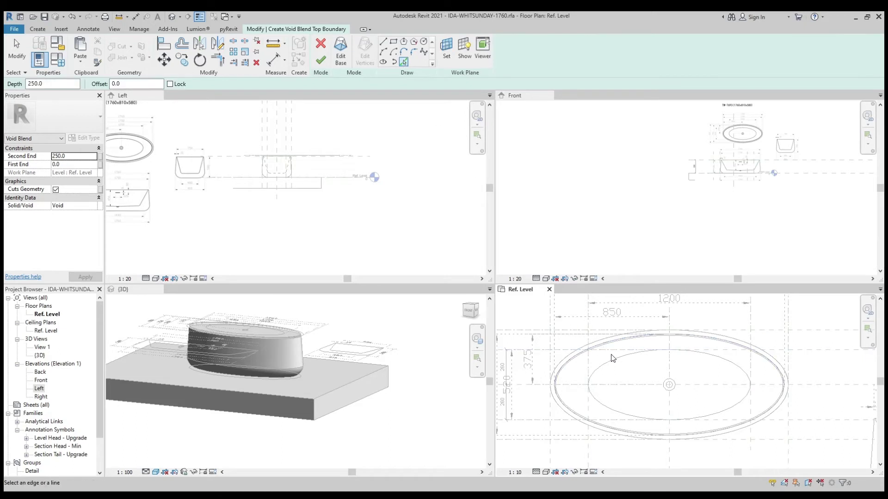
click(622, 363)
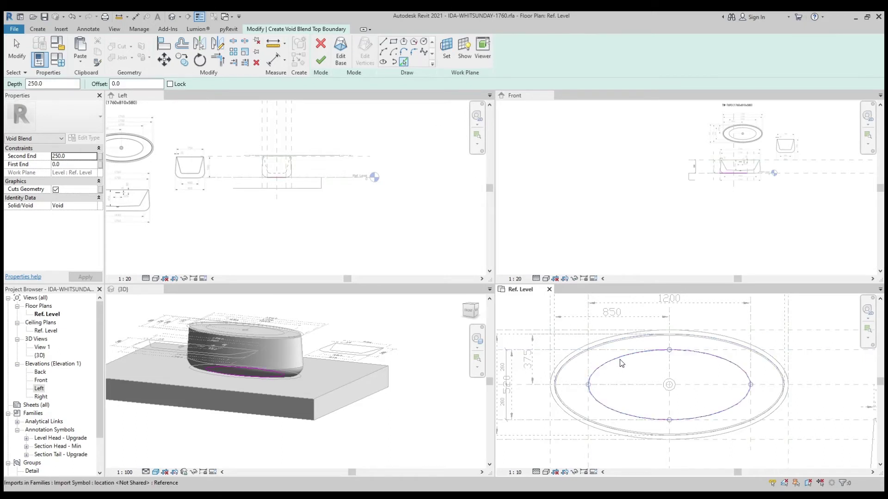
click(323, 61)
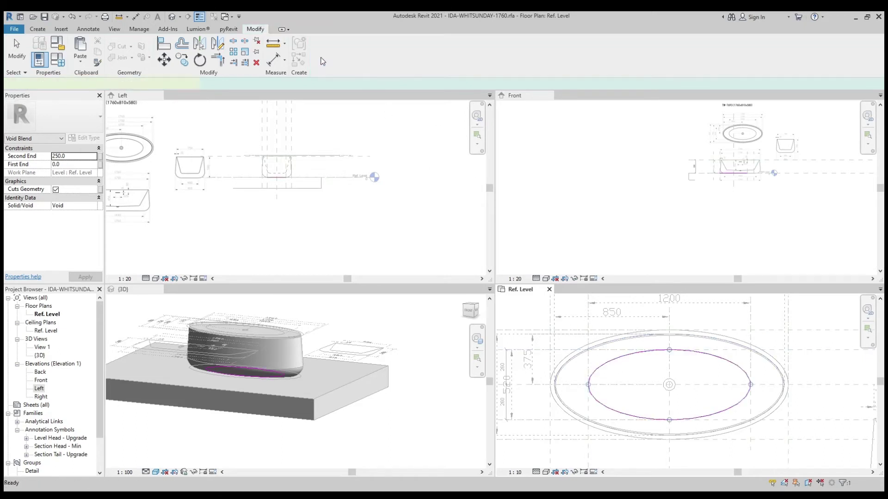
- In the Left elevation, raise the void blend's top to 580 at the basin rim
click(348, 262)
scroll(284, 168, up, 3)
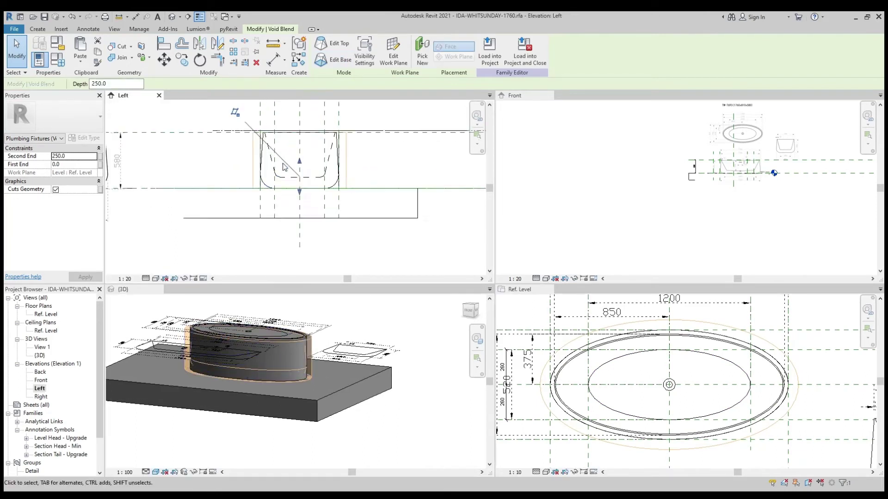
scroll(284, 167, up, 3)
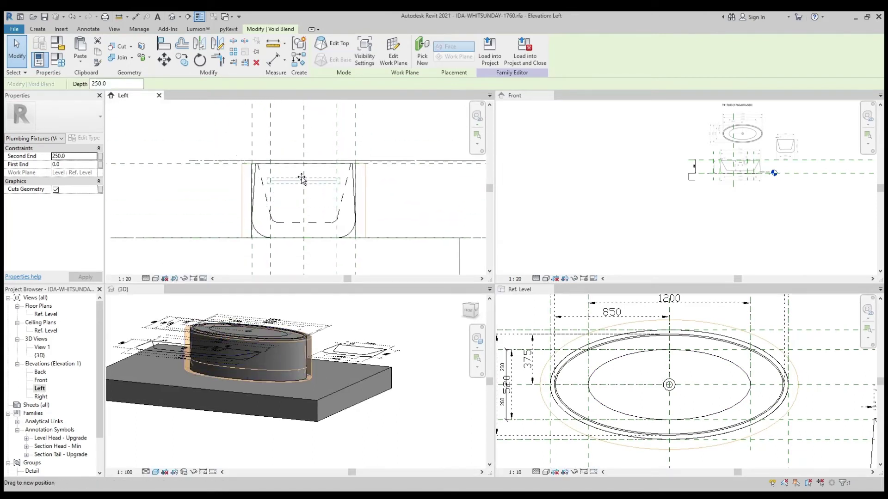
drag(302, 180, 301, 172)
key(Escape)
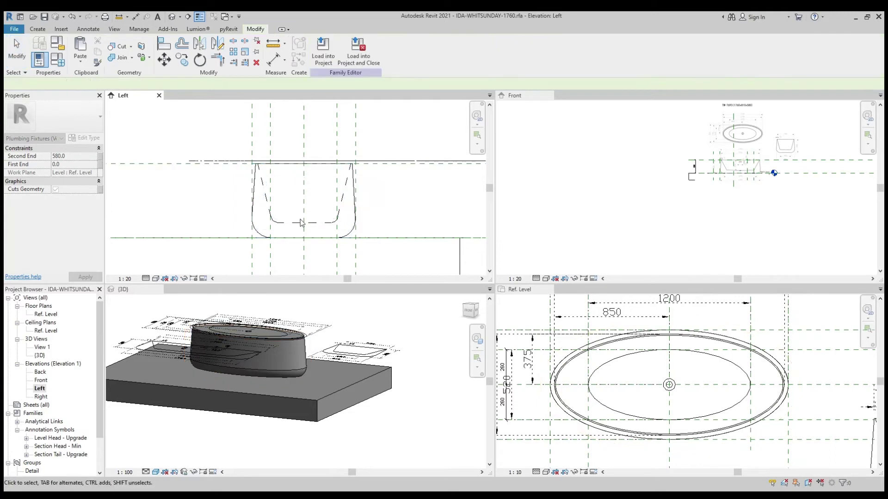
- Check the void blend, then return to the Ref. Level plan for a new void form
click(271, 237)
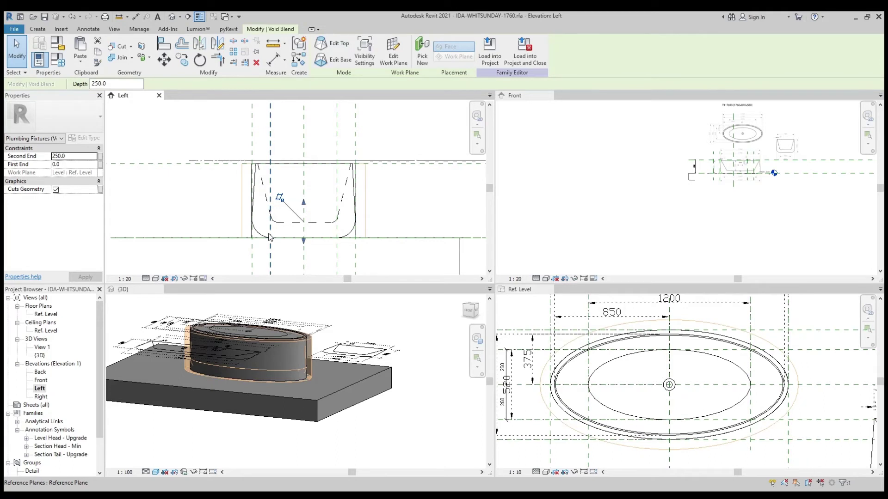
key(Escape)
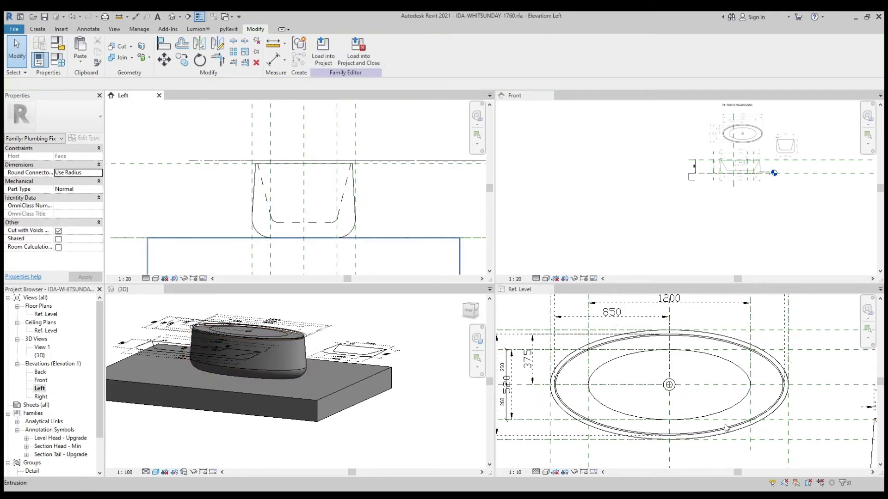
click(711, 401)
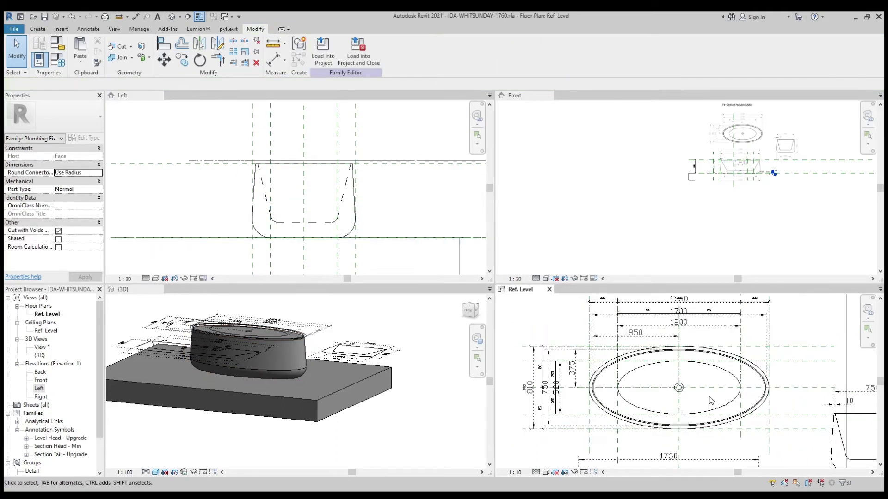
click(40, 29)
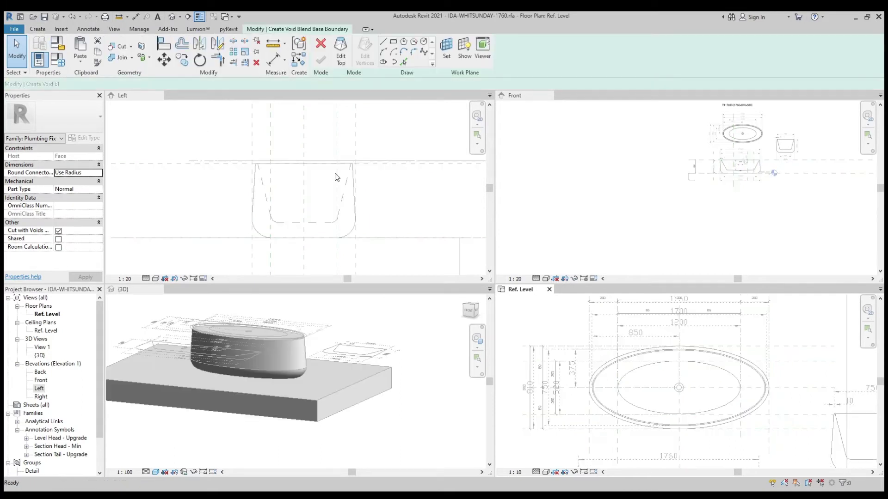
- Pick a basin ellipse edge for the new blend base, then delete that wrong sketch line
click(404, 62)
scroll(610, 332, up, 2)
scroll(611, 332, up, 2)
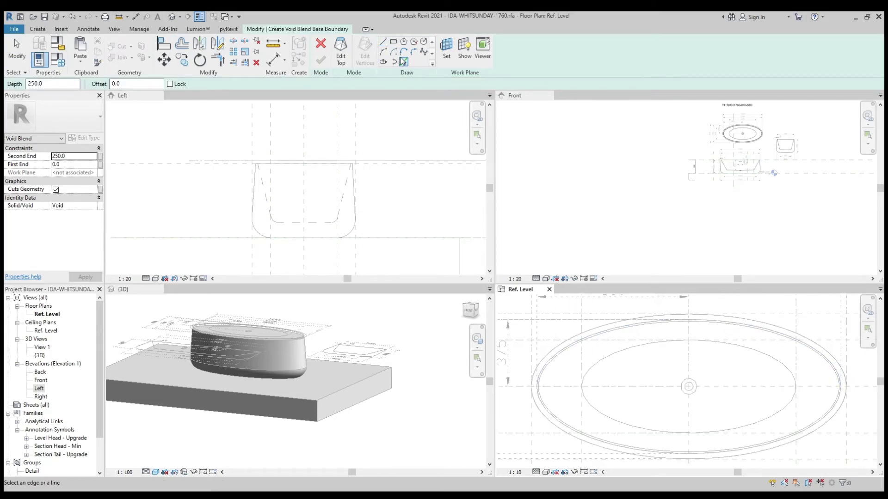
click(573, 347)
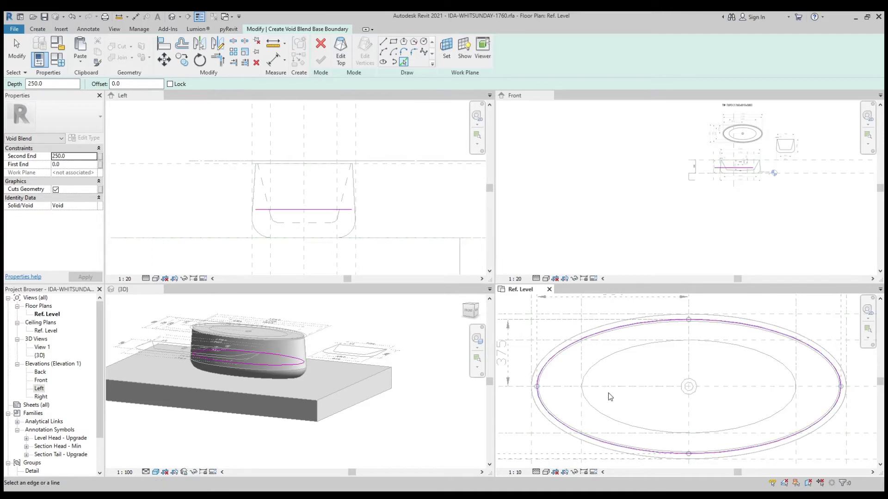
scroll(609, 397, down, 2)
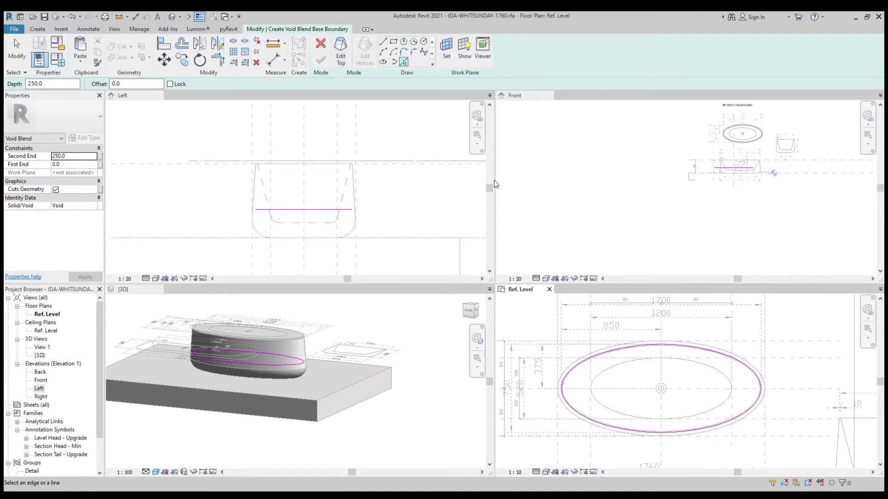
key(Escape)
click(631, 347)
key(Delete)
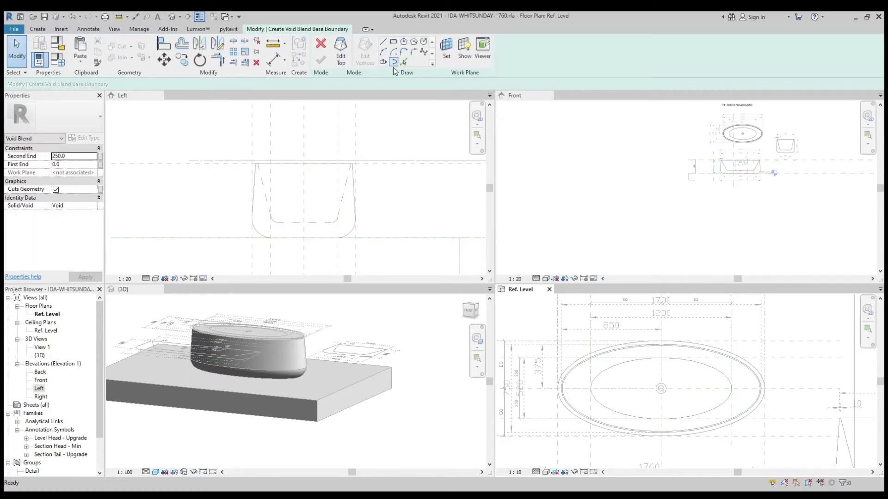
- Use the inner ellipse as the blend base and both outer ellipse halves as its top
click(403, 63)
click(603, 373)
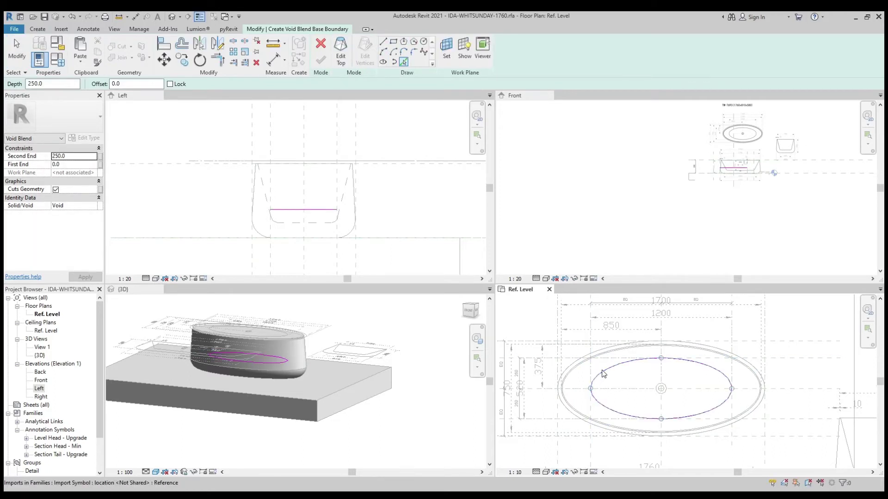
click(342, 57)
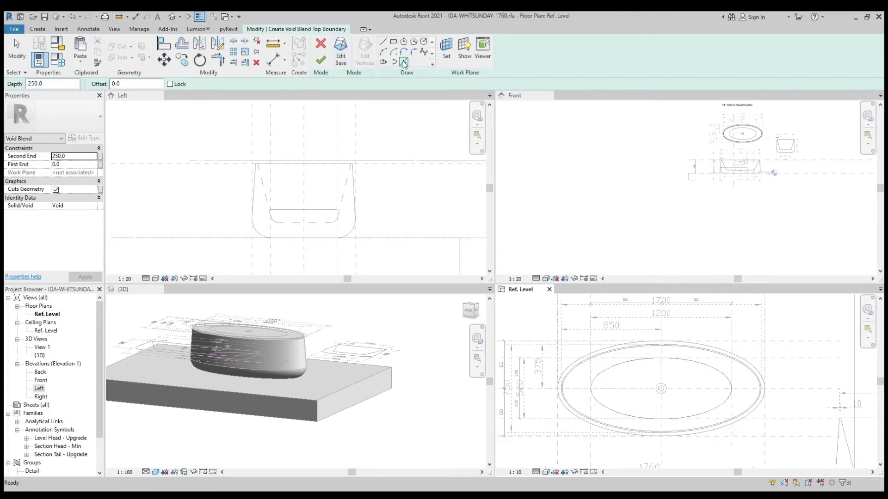
scroll(615, 361, up, 2)
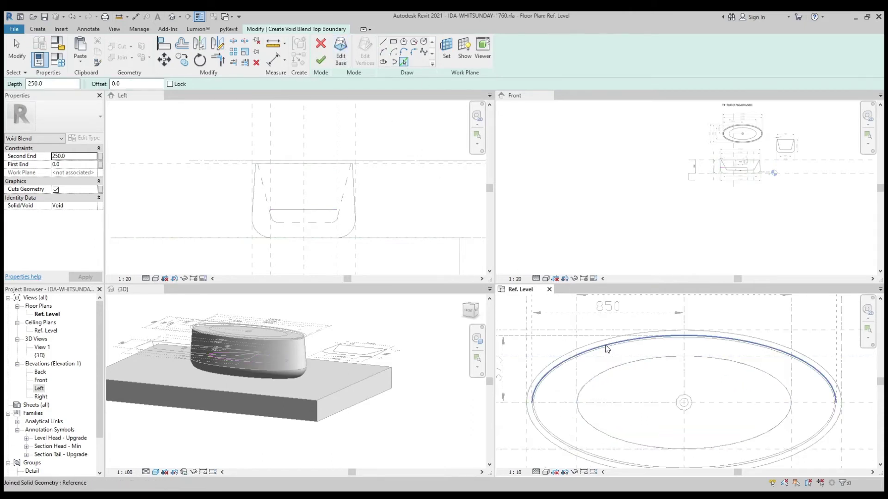
click(607, 349)
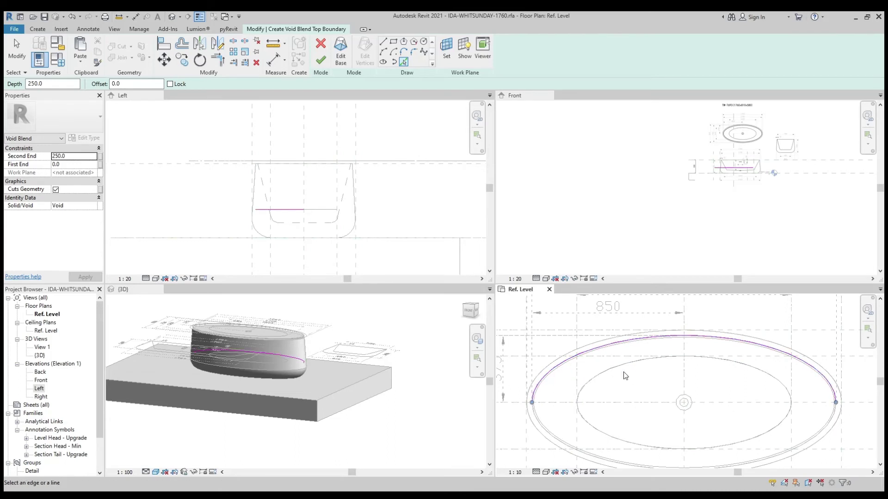
click(613, 456)
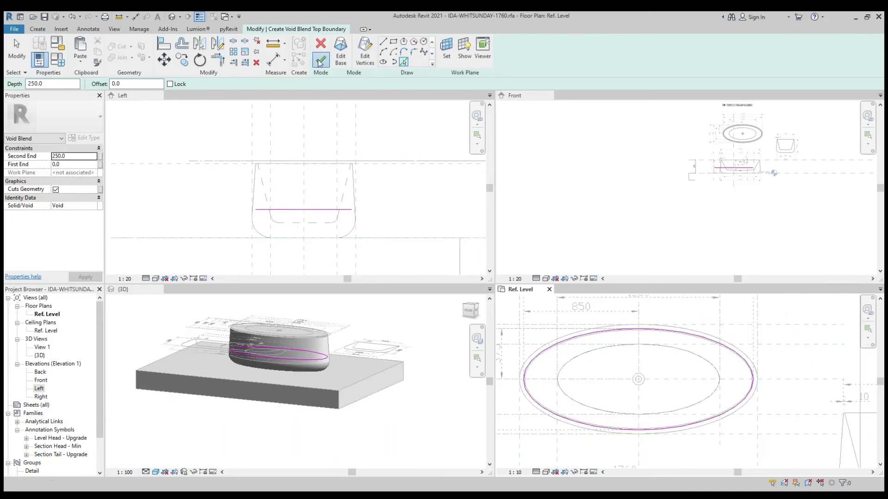
click(320, 60)
- In the Left view, stretch the second void blend from -107.0 up to 376.9 at the rim
click(293, 377)
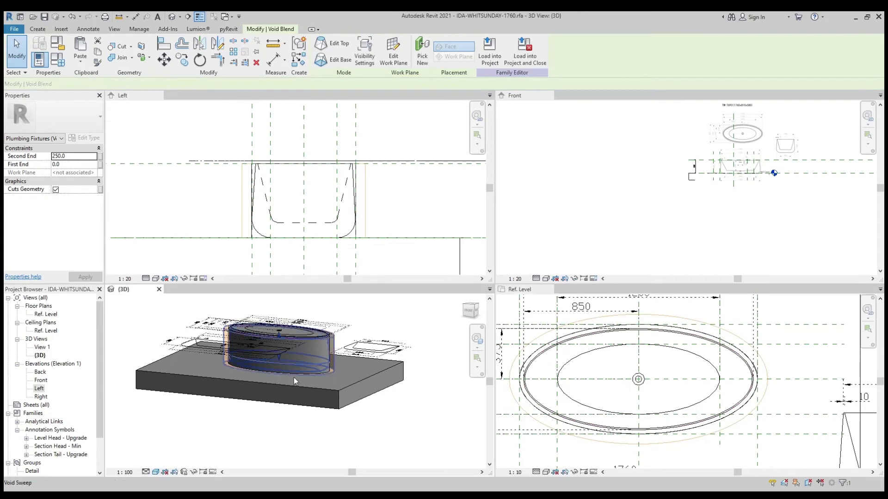
click(285, 204)
scroll(295, 193, up, 2)
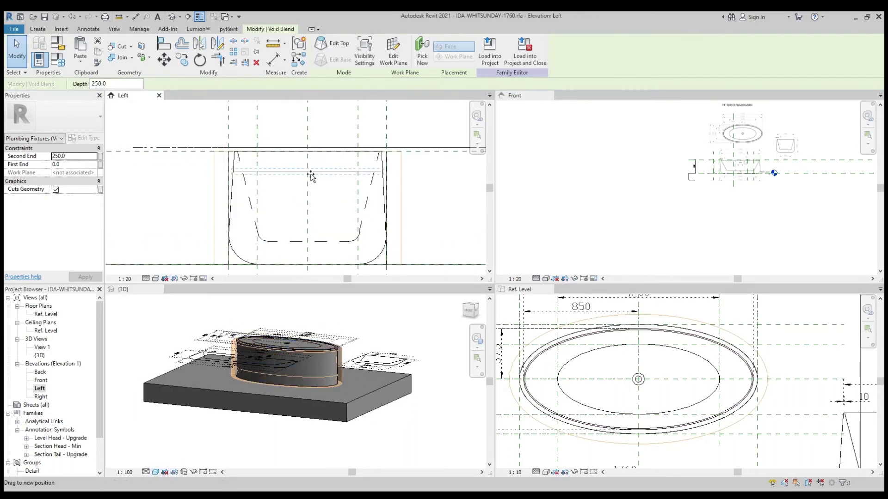
drag(308, 158, 307, 149)
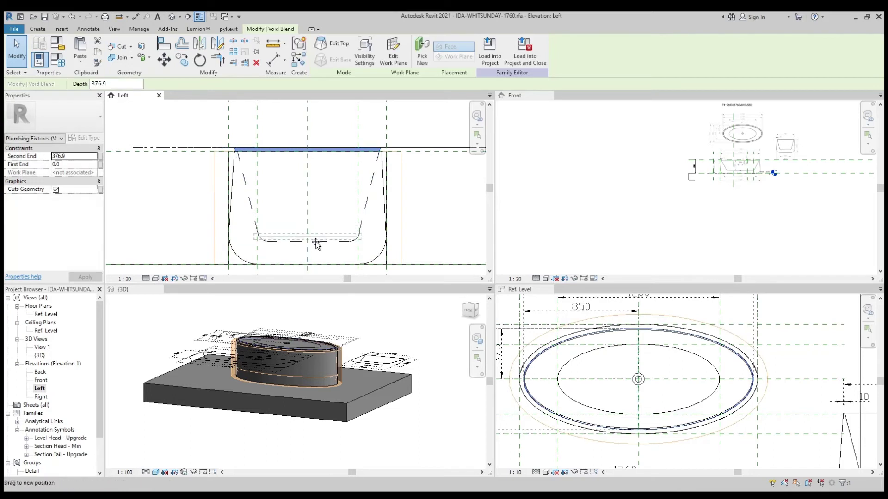
drag(318, 249, 319, 249)
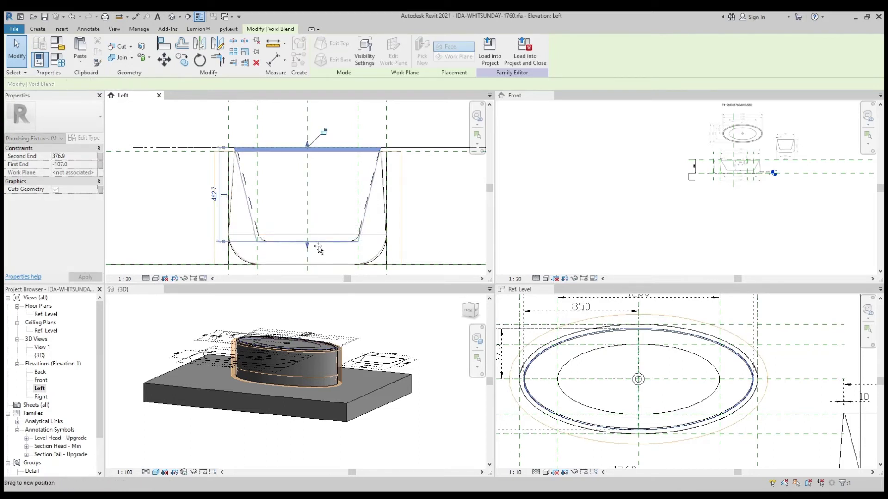
shift+middle_drag(290, 393, 217, 213)
click(131, 47)
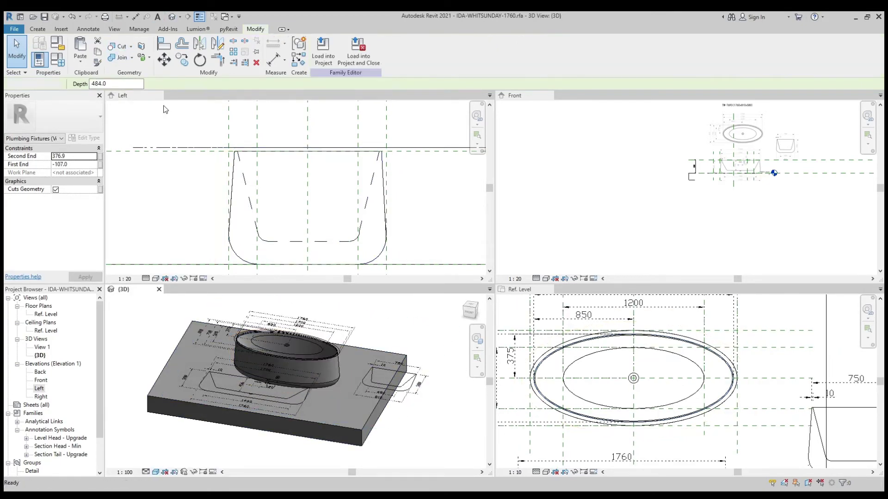
mouse_move(296, 370)
shift+middle_down()
mouse_move(341, 378)
mouse_move(219, 389)
mouse_move(292, 434)
mouse_move(333, 324)
shift+middle_up()
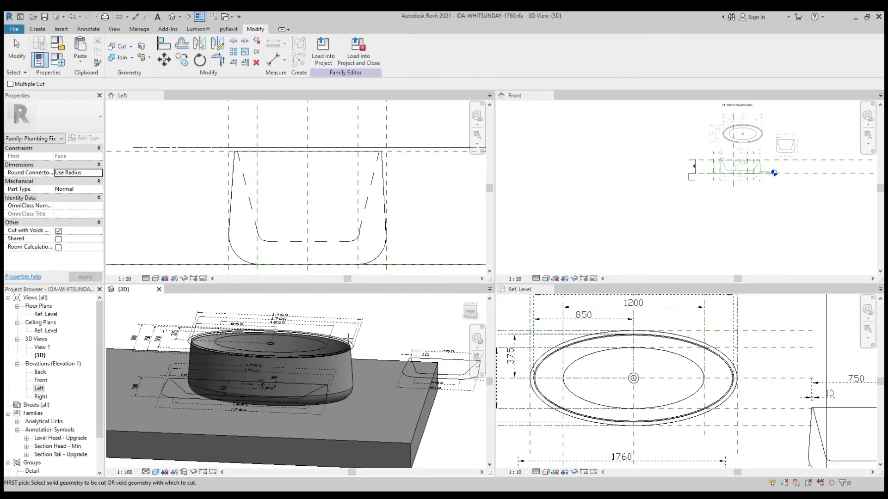
click(332, 324)
scroll(333, 324, down, 5)
key(Escape)
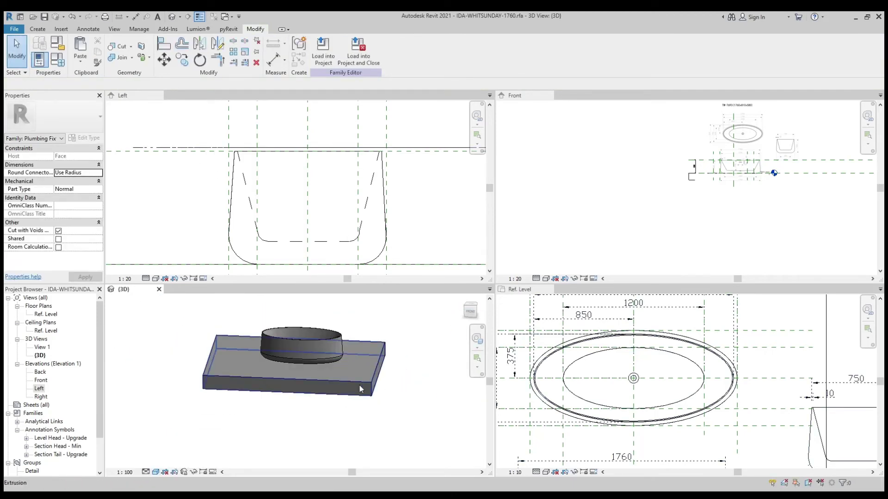
mouse_move(414, 377)
shift+middle_down()
mouse_move(301, 387)
mouse_move(365, 404)
mouse_move(362, 379)
shift+middle_up()
scroll(305, 384, up, 5)
click(312, 402)
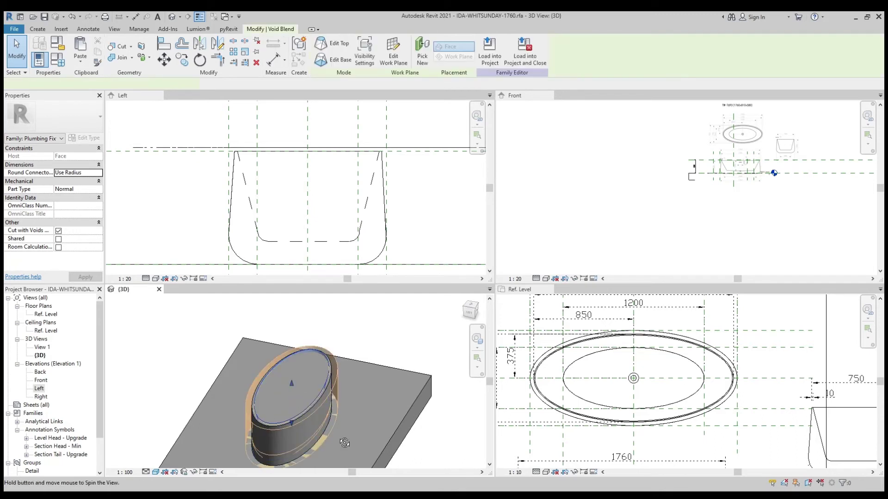
mouse_move(313, 402)
shift+middle_down()
mouse_move(387, 329)
mouse_move(334, 390)
shift+middle_up()
click(390, 331)
- Give the joined basin solid the Porcelain-White material and orbit to view the white basin
click(345, 378)
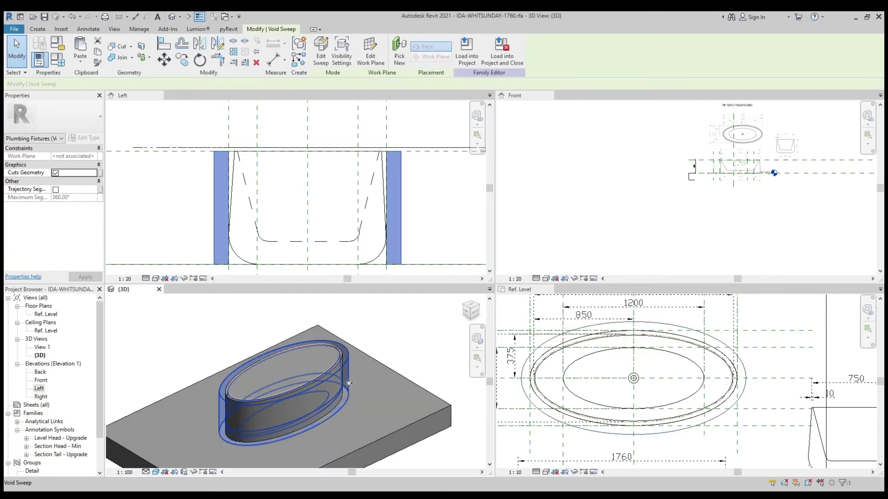
key(Escape)
click(337, 401)
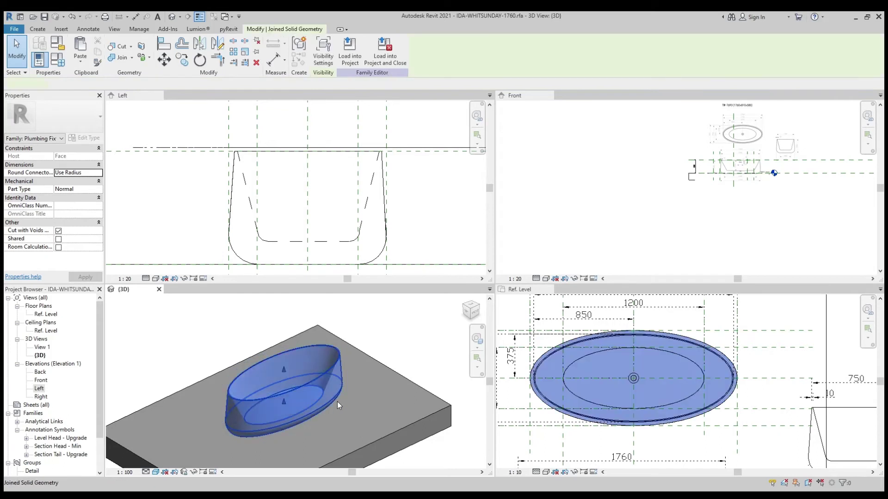
click(98, 181)
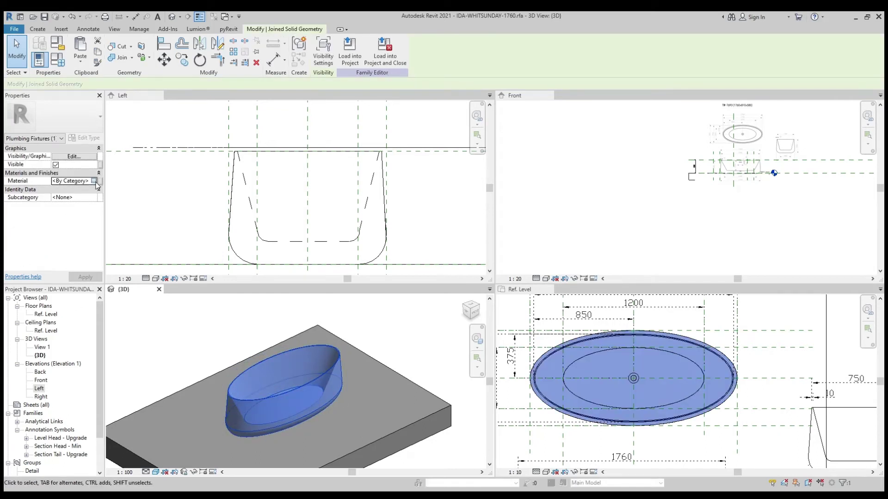
click(94, 181)
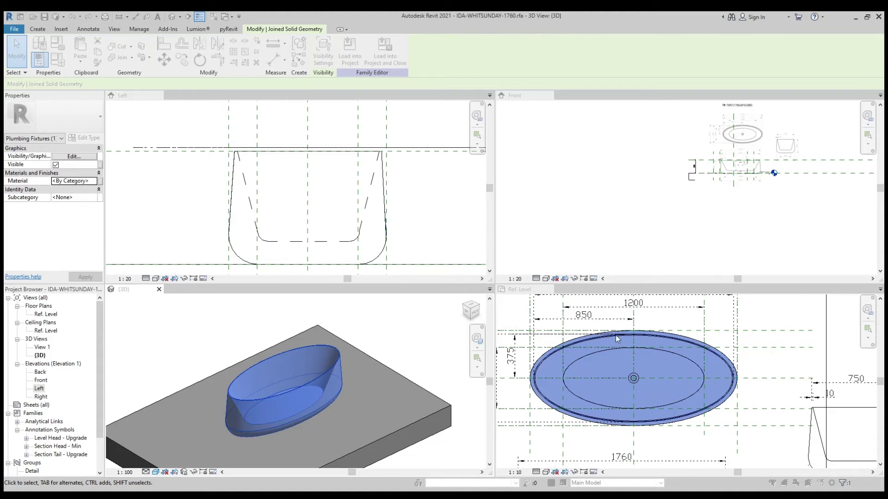
click(186, 332)
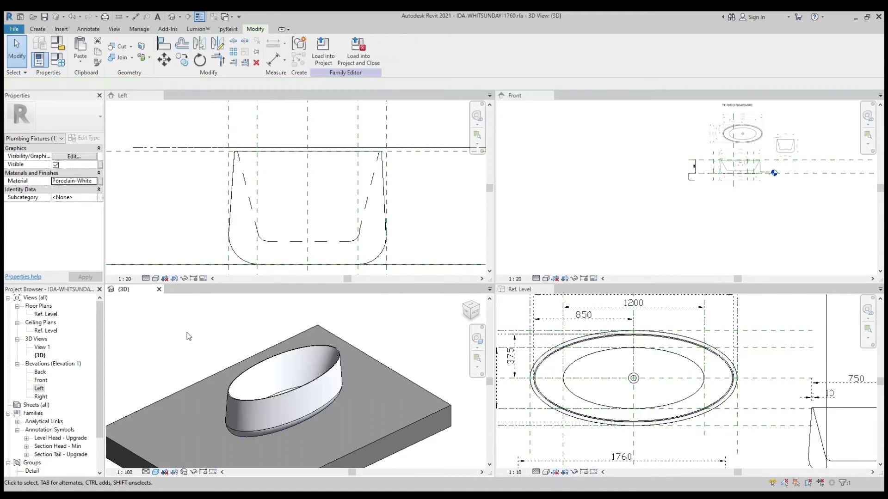
mouse_move(257, 356)
shift+middle_down()
mouse_move(357, 326)
mouse_move(380, 338)
mouse_move(396, 320)
mouse_move(372, 280)
mouse_move(398, 296)
shift+middle_up()
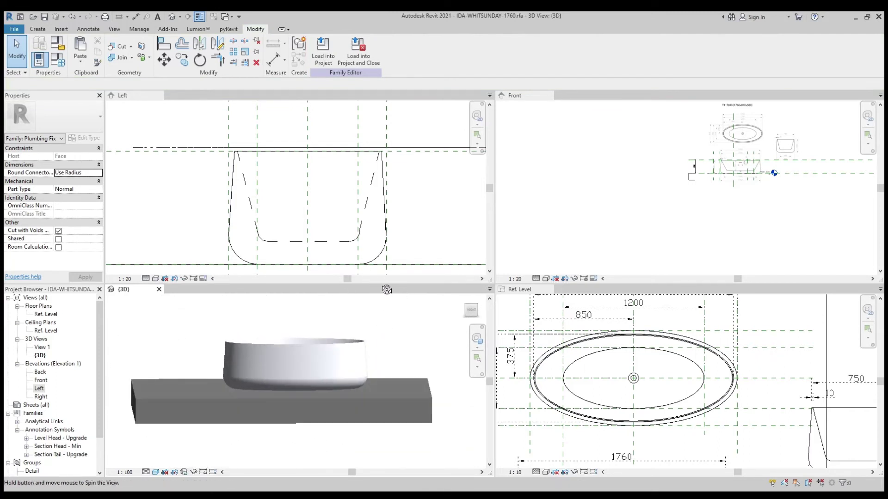
- Zoom into the Front elevation and inspect the PDF reference image
click(668, 210)
scroll(726, 183, up, 3)
scroll(726, 183, up, 2)
scroll(691, 192, up, 2)
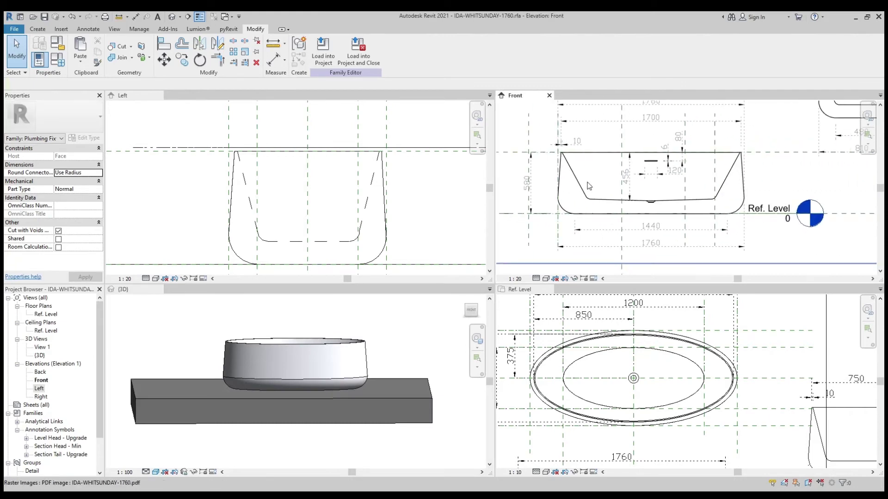
click(588, 186)
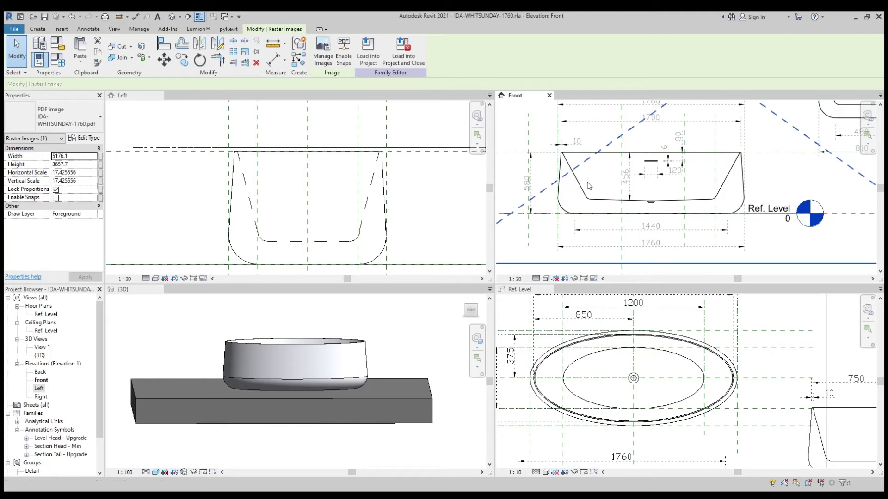
scroll(588, 186, down, 3)
key(Escape)
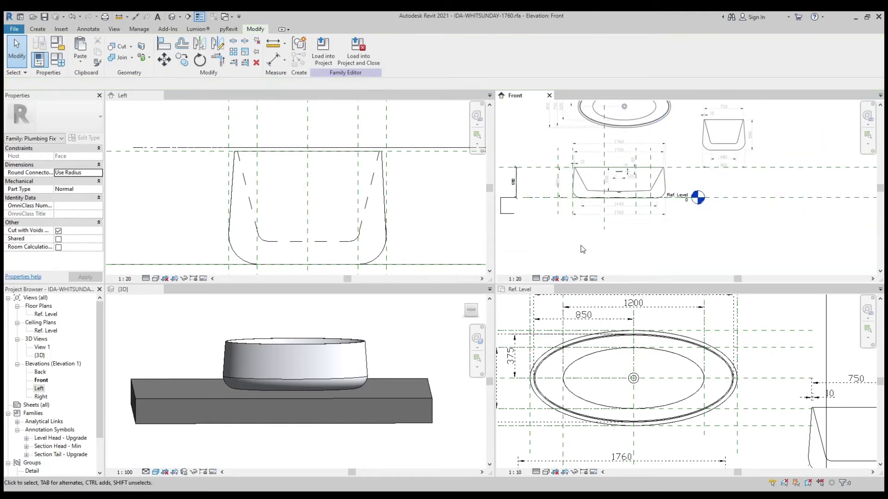
- Pan the Left elevation and Ref. Level plan to frame the whole basin
scroll(337, 198, down, 3)
scroll(337, 198, down, 2)
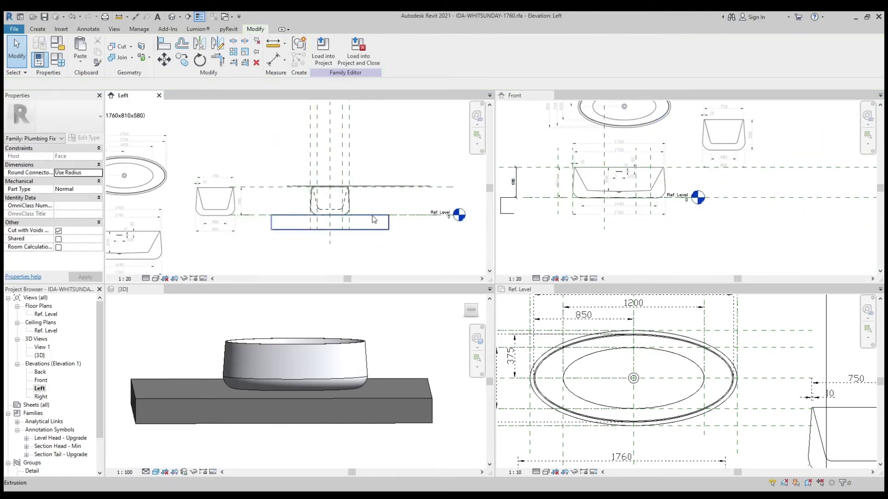
mouse_move(365, 222)
middle_down()
mouse_move(389, 238)
mouse_move(374, 200)
middle_up()
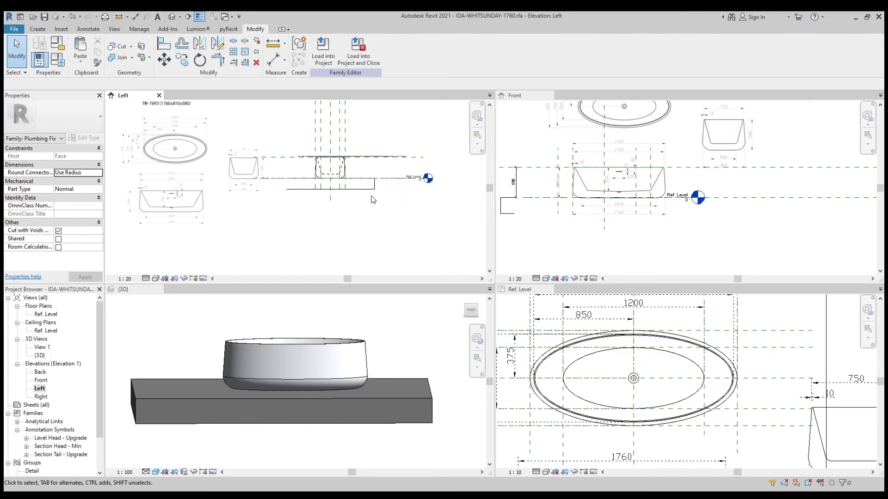
middle_drag(611, 381, 598, 361)
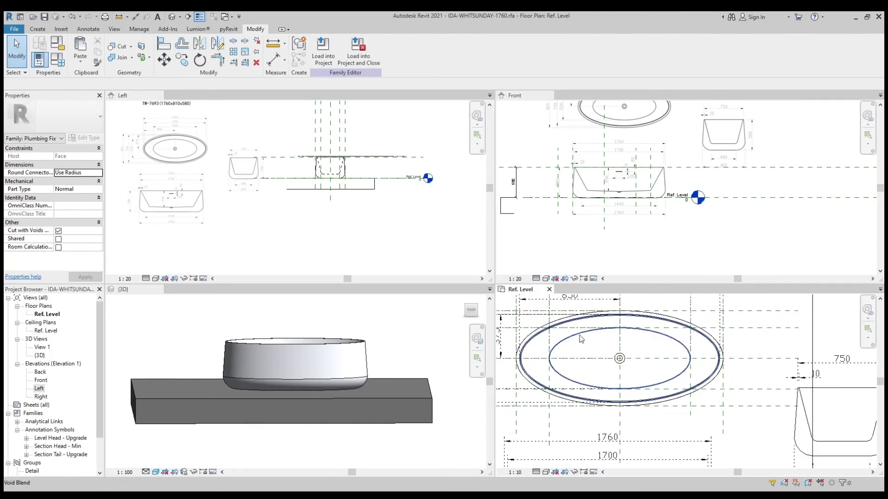
key(d)
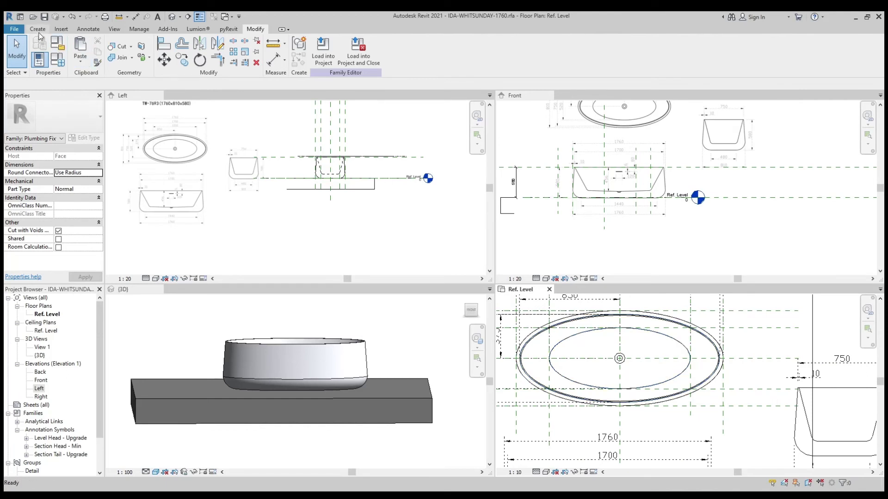
click(37, 29)
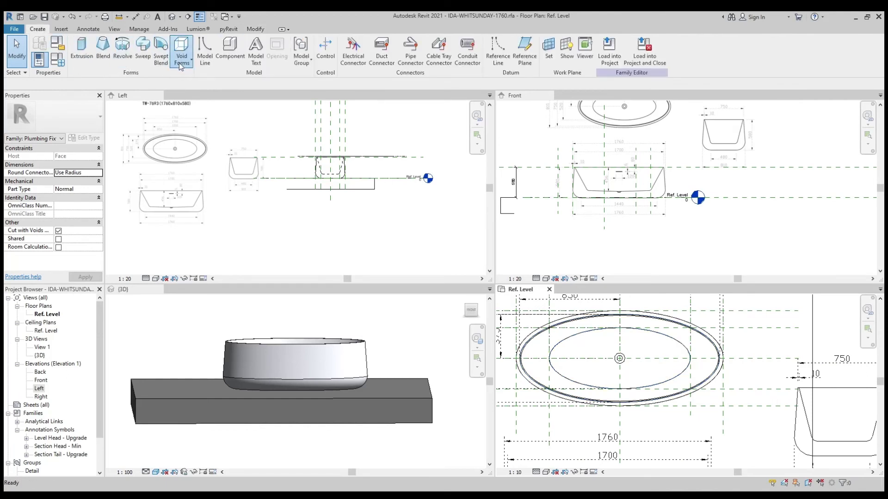
- Create a circular void extrusion centred on the drain point at the basin centre
click(205, 80)
click(378, 41)
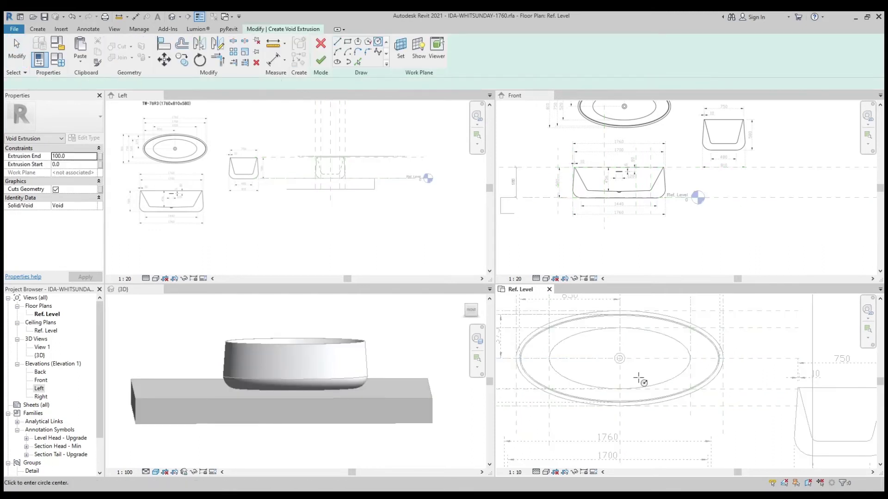
scroll(617, 356, up, 5)
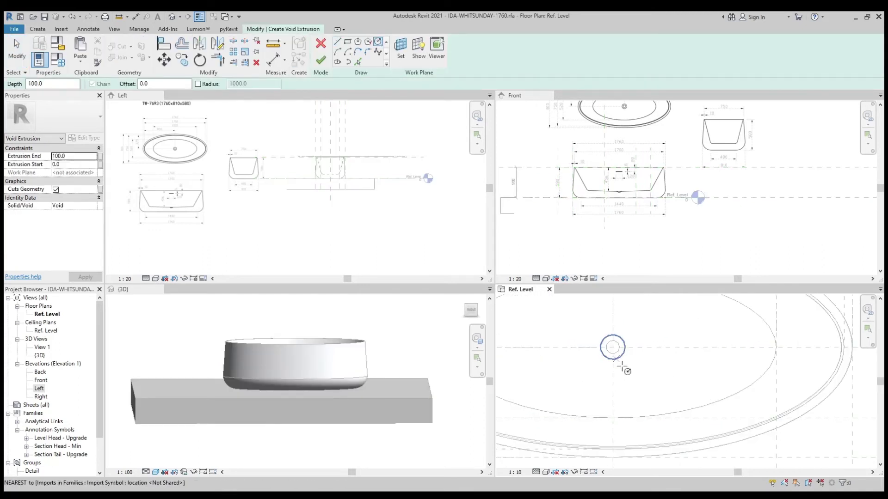
click(357, 62)
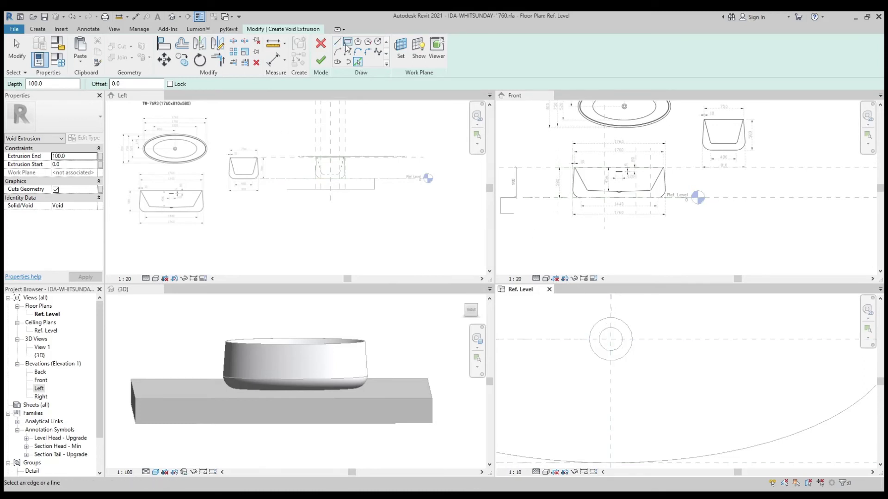
click(378, 43)
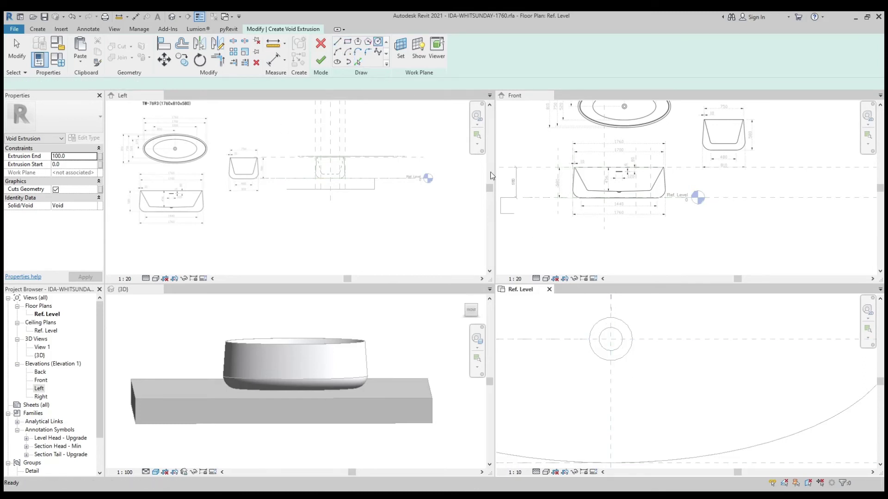
click(610, 338)
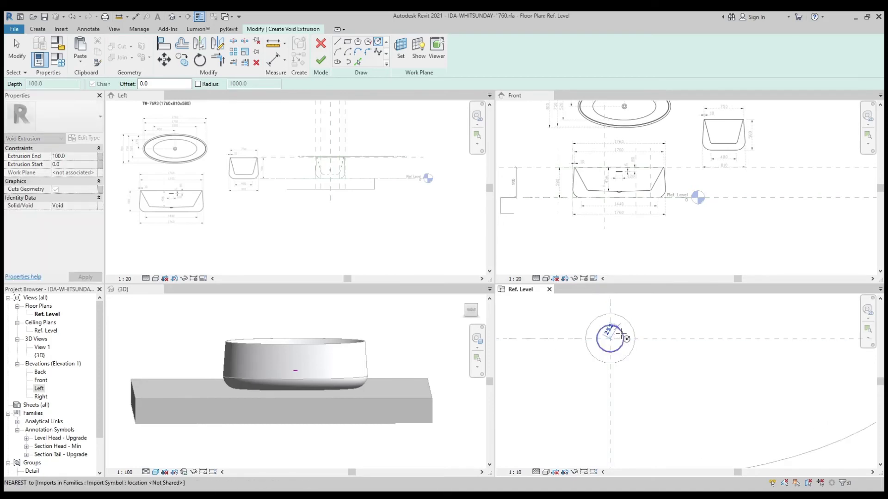
click(624, 338)
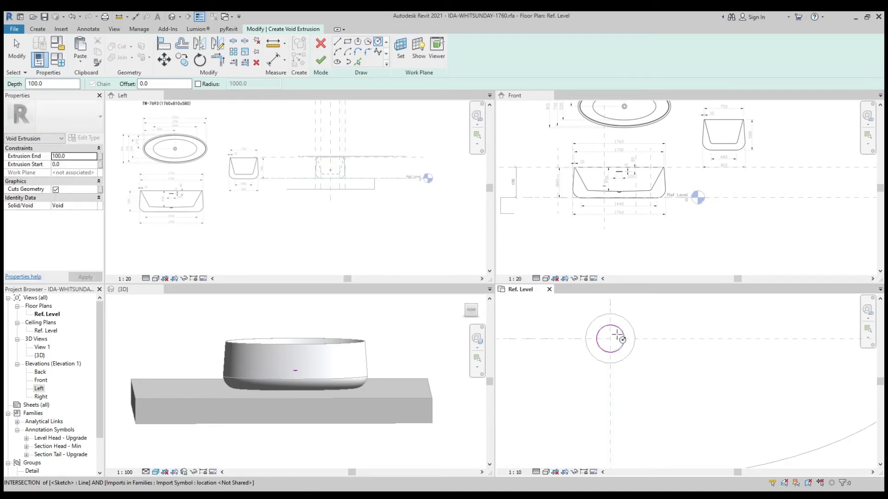
click(319, 65)
- Set the drain void's extents from -223.1 to -50.6 through the basin bottom
shift+middle_drag(304, 383, 323, 416)
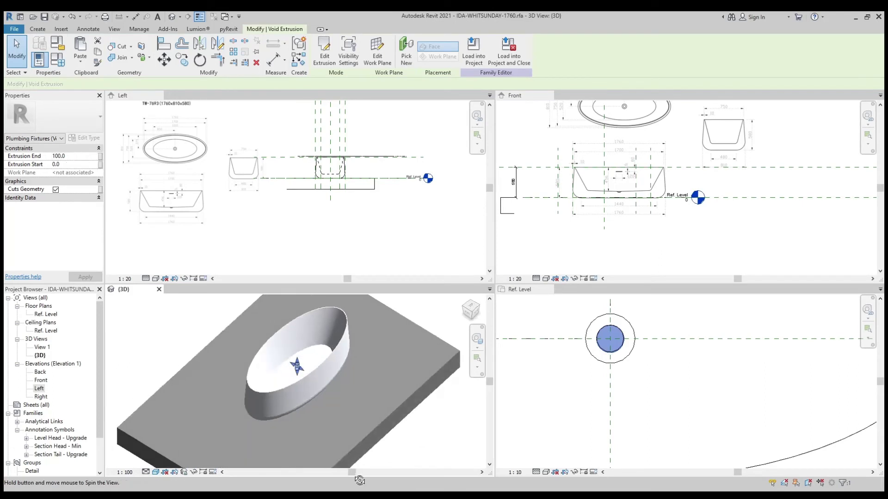
scroll(341, 164, up, 3)
scroll(344, 187, up, 4)
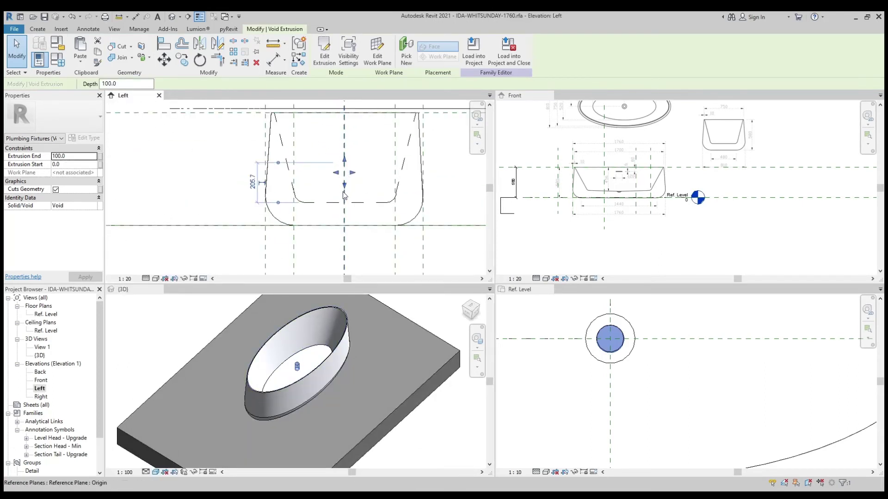
drag(344, 186, 344, 229)
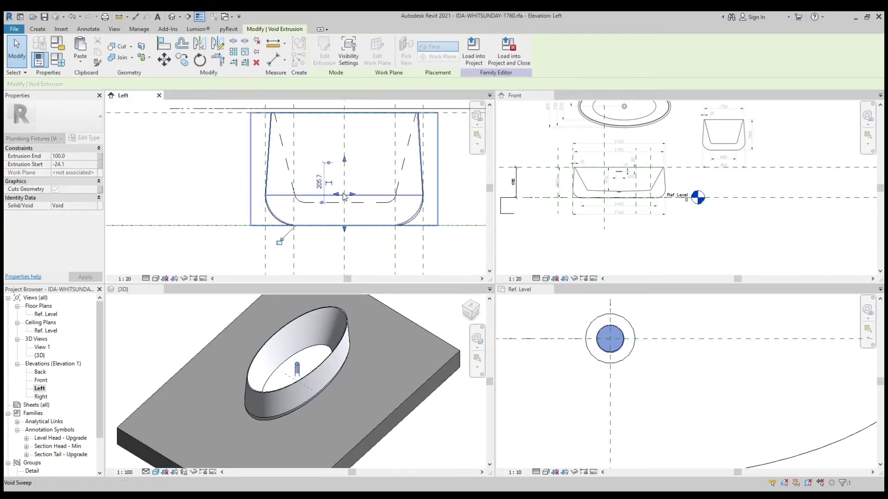
drag(344, 160, 344, 189)
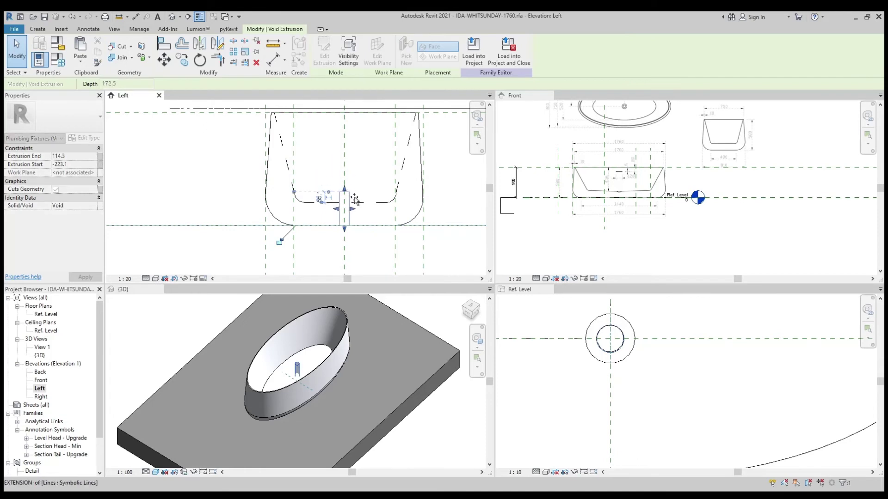
click(359, 289)
scroll(296, 374, up, 4)
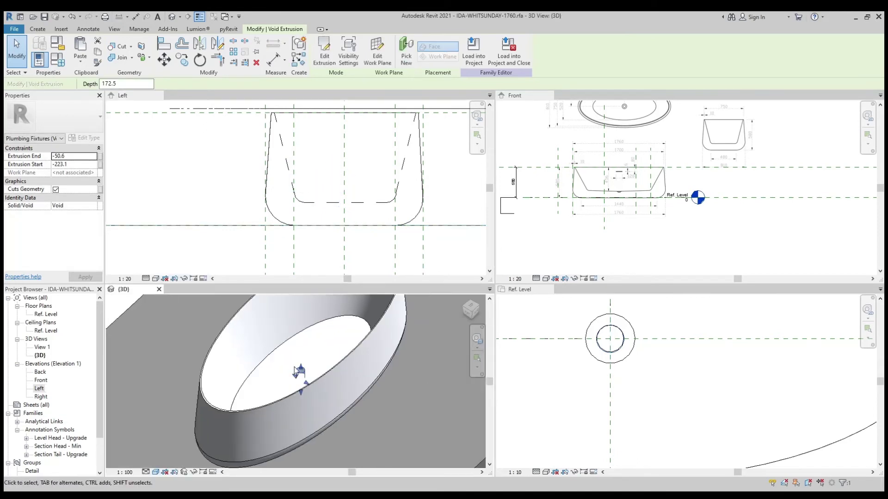
click(115, 47)
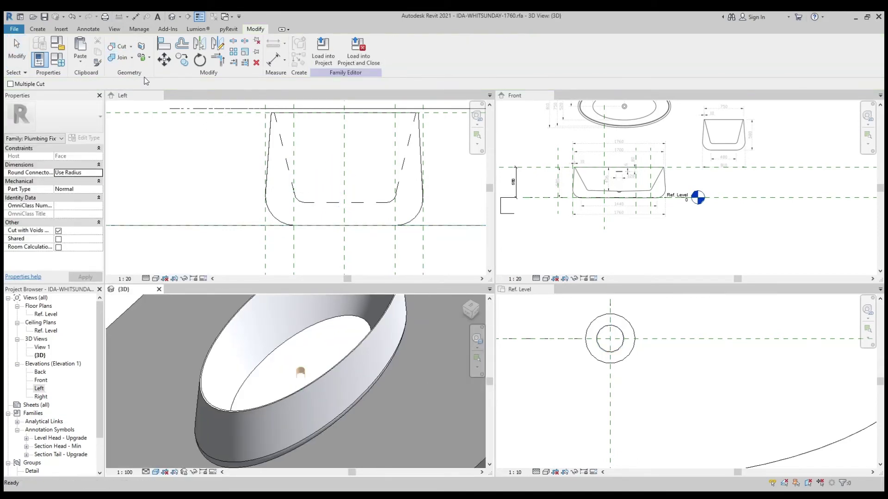
- Cut the basin with the drain void using Cut Geometry
click(300, 372)
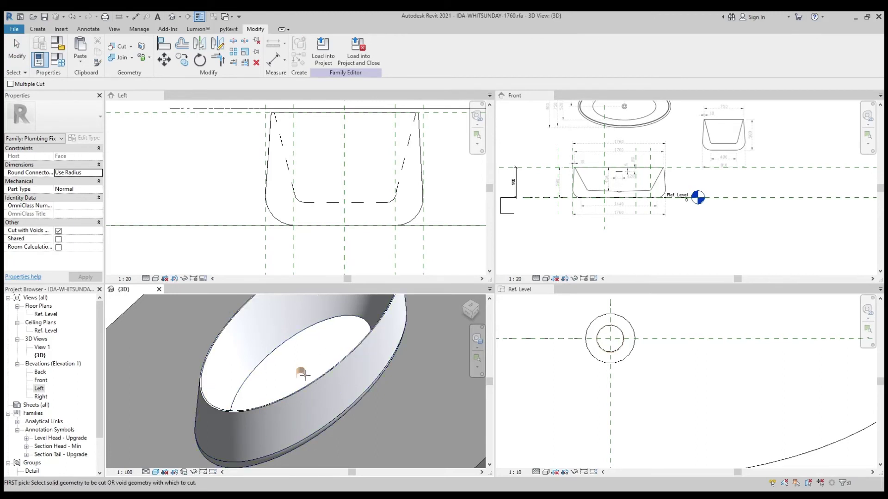
click(310, 384)
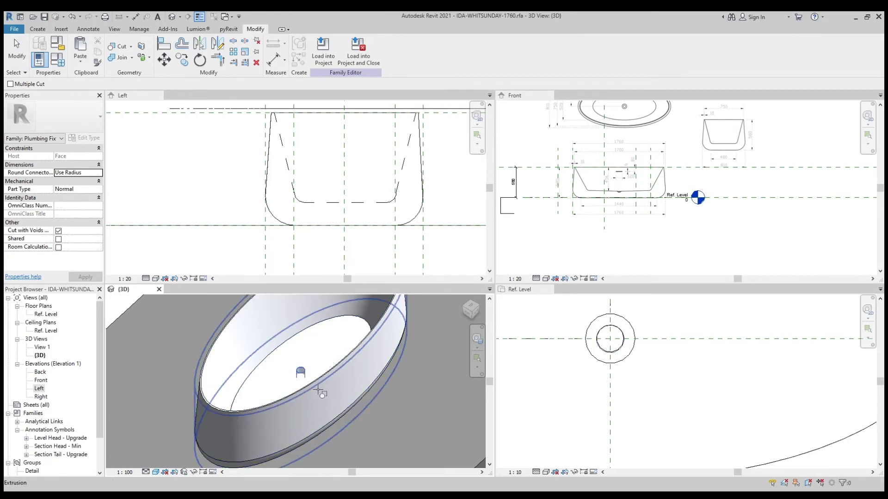
click(318, 391)
key(Escape)
- Orbit and zoom the 3D view to inspect the drain hole in the basin floor
mouse_move(314, 388)
shift+middle_down()
mouse_move(366, 396)
mouse_move(303, 359)
shift+middle_up()
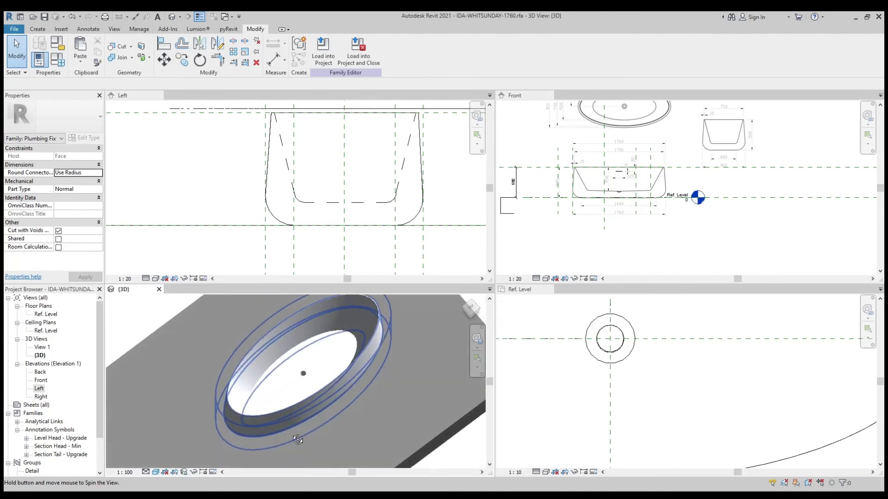
scroll(304, 360, up, 5)
scroll(304, 361, up, 2)
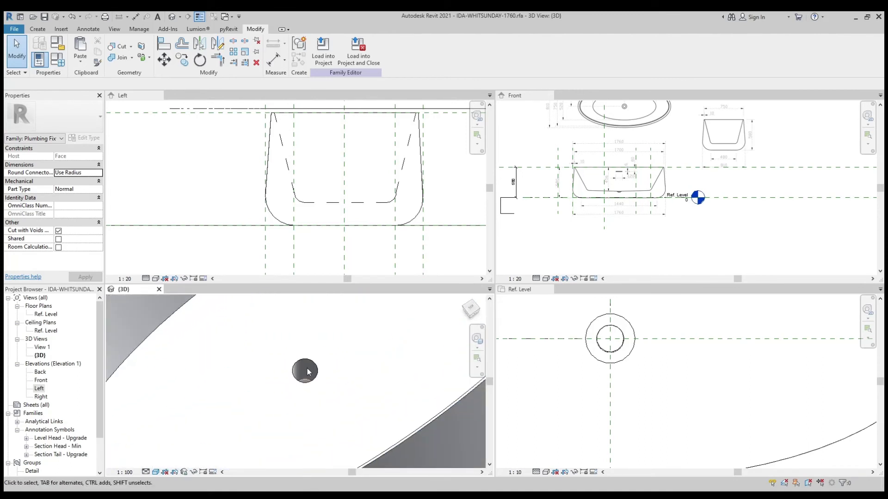
click(315, 378)
key(Escape)
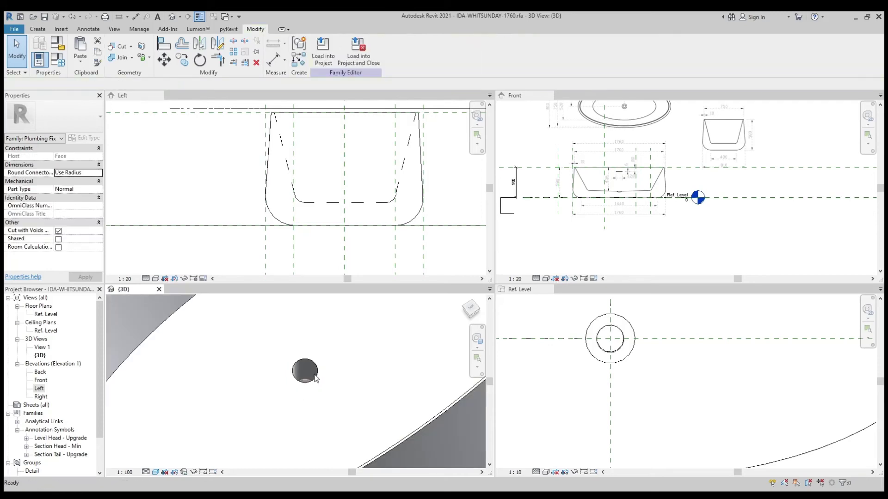
scroll(624, 338, down, 5)
scroll(624, 338, up, 2)
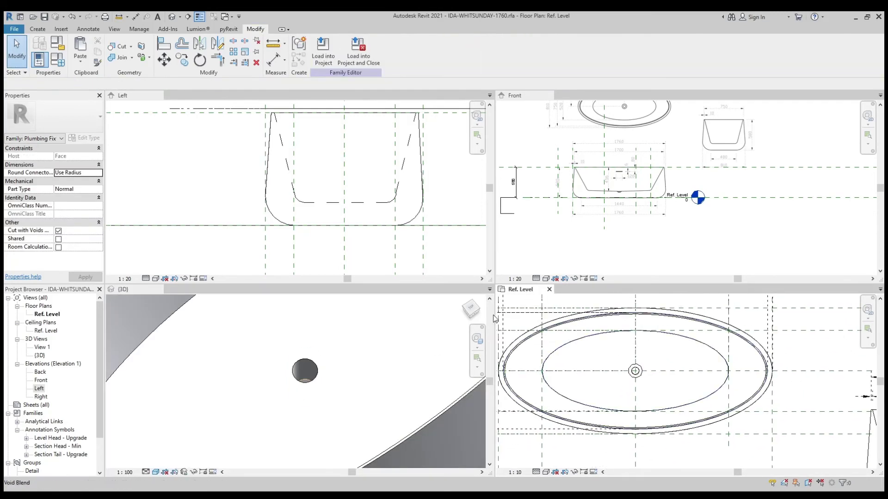
click(36, 29)
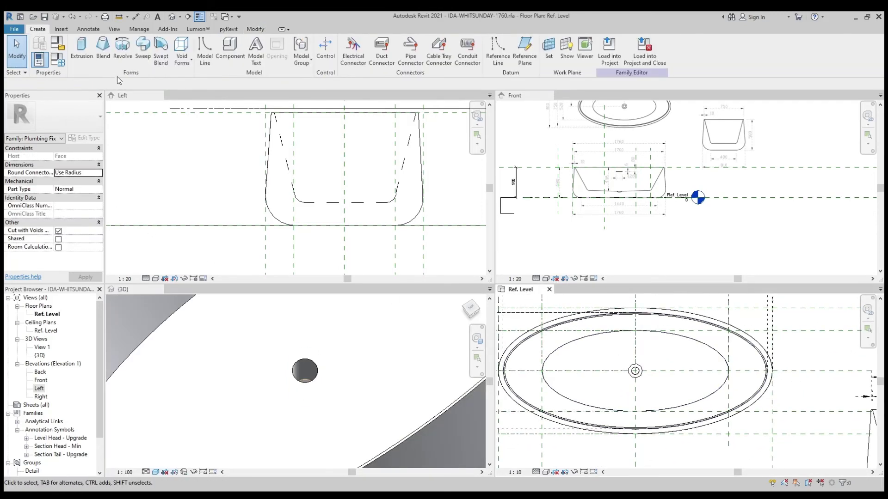
- Sketch a solid revolve from the drain circle profile with an axis line through its centre
click(123, 60)
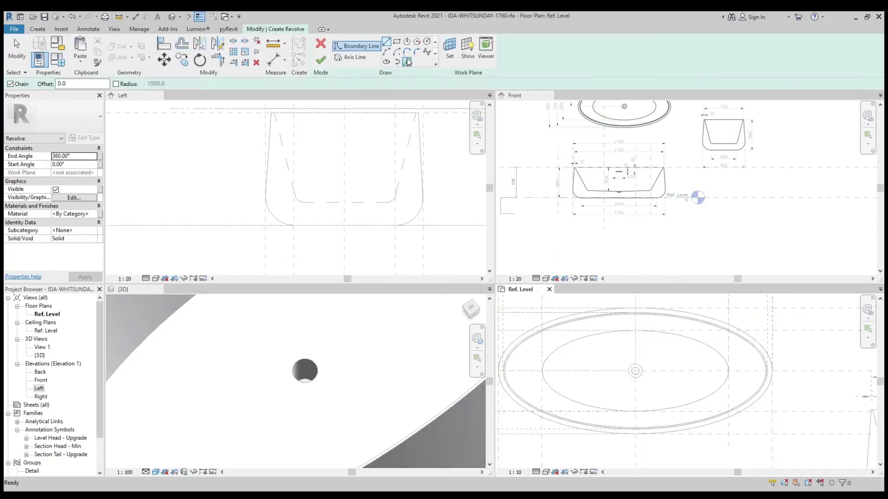
click(407, 62)
scroll(680, 377, up, 3)
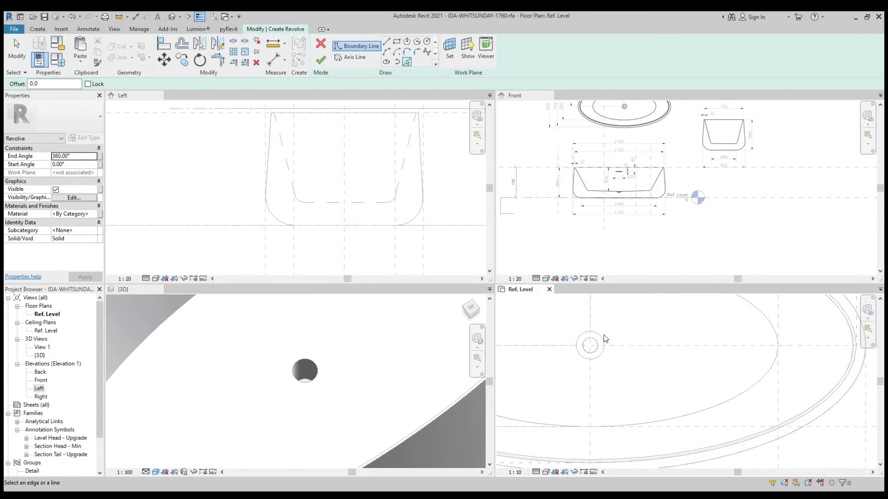
click(604, 342)
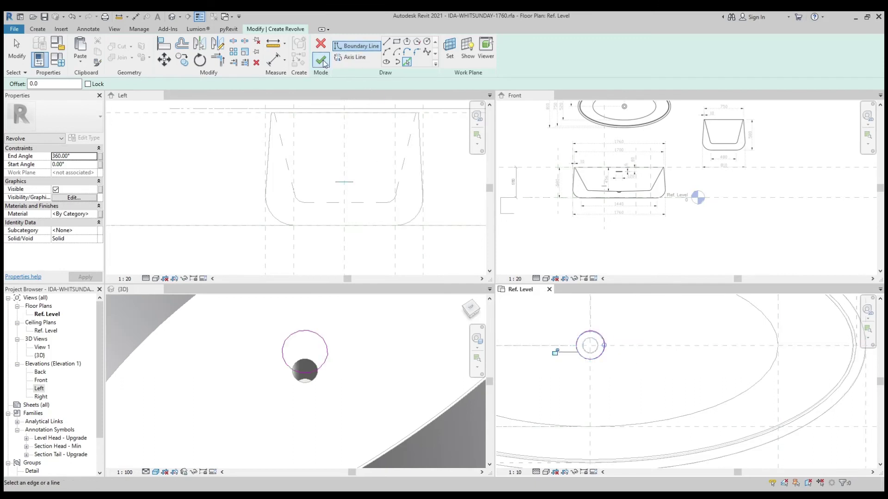
click(351, 58)
click(554, 353)
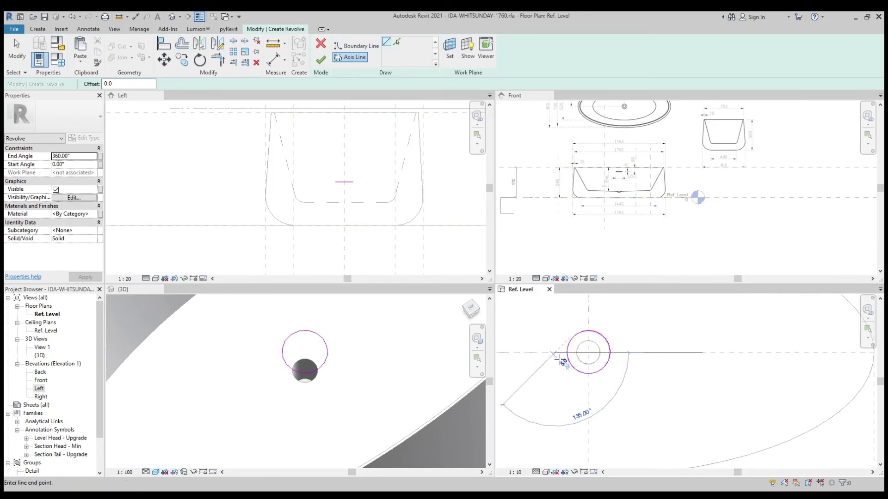
click(629, 359)
drag(546, 320, 657, 411)
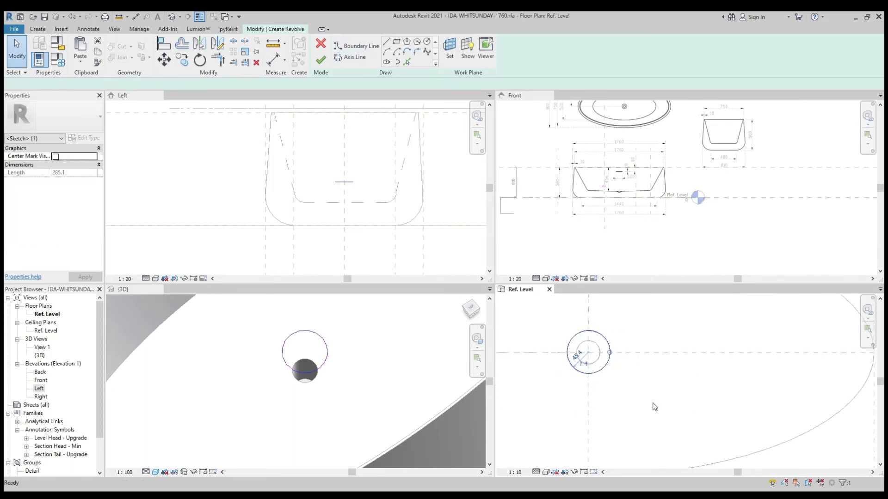
key(Escape)
click(320, 57)
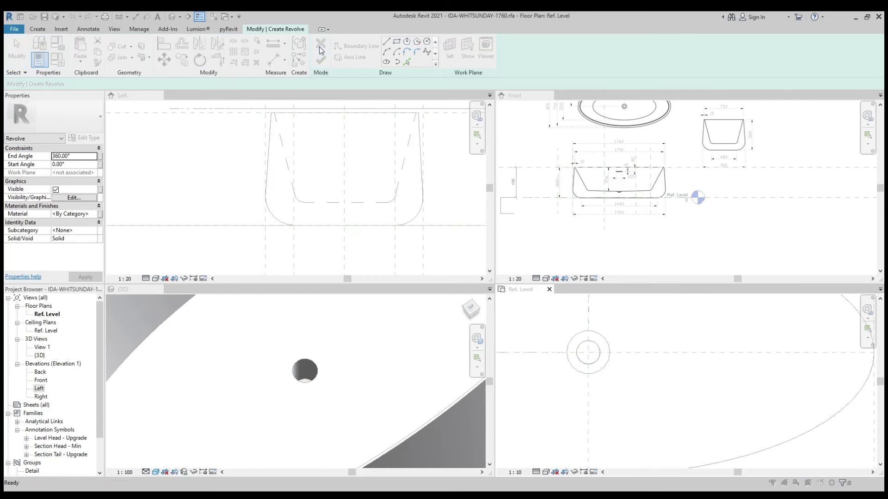
- In the Ref. Level plan, start an RP reference plane at the drain circle's edge, then cancel it
click(350, 214)
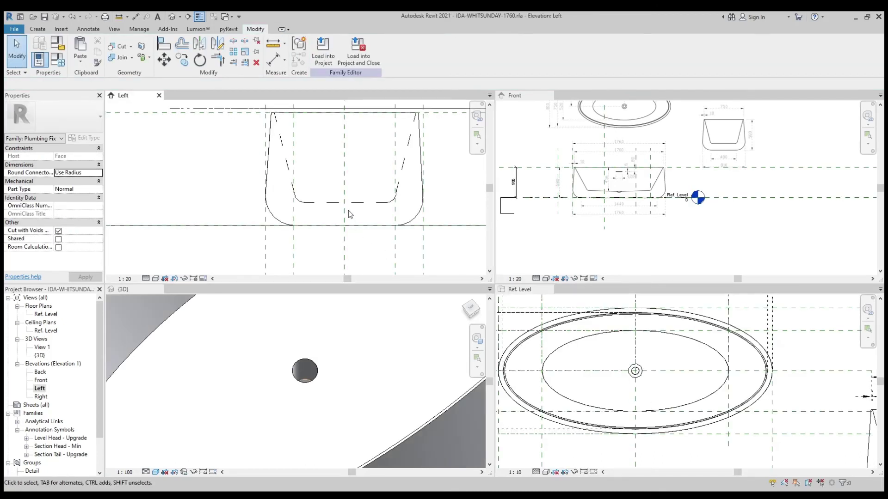
click(632, 368)
scroll(631, 368, up, 2)
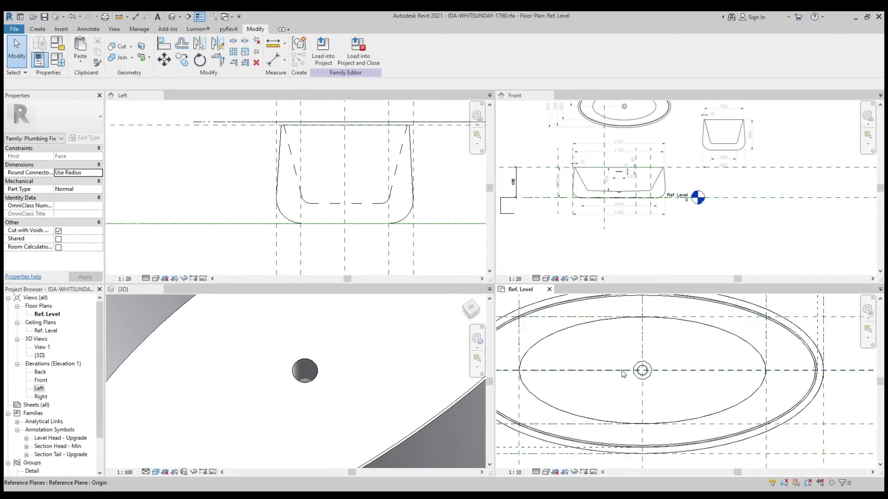
click(36, 30)
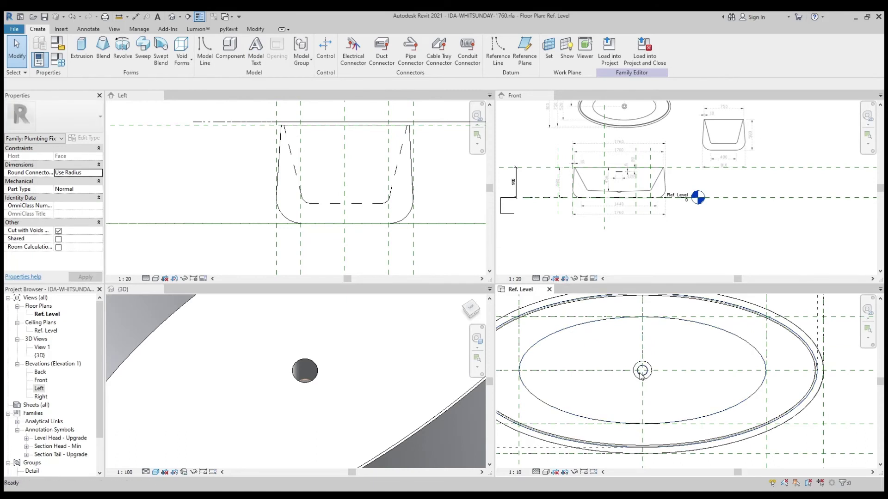
key(r)
key(p)
scroll(641, 376, up, 2)
click(631, 375)
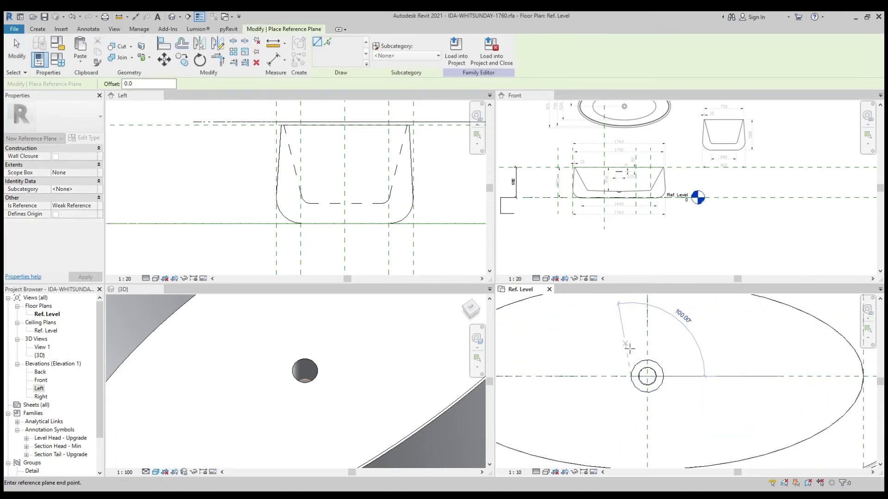
click(664, 375)
key(Escape)
key(Escape)
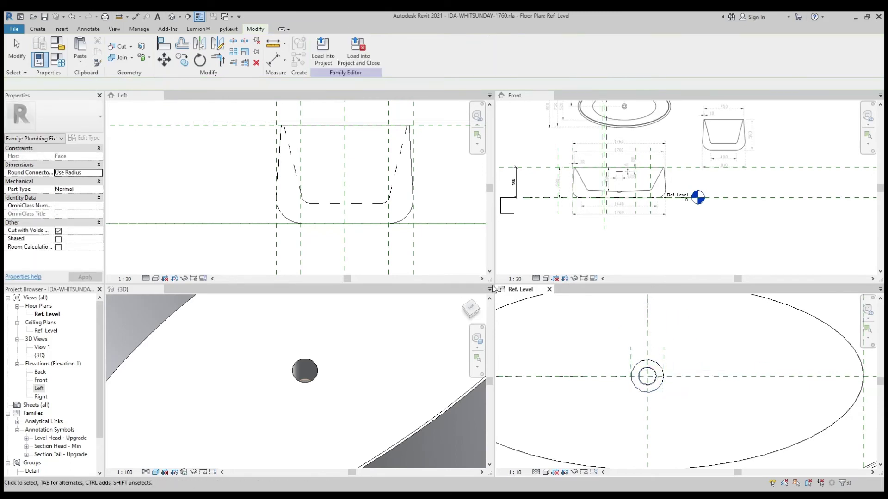
- Select and deselect the vertical reference planes beside the drain circle, then make Front elevation active
middle_drag(651, 385, 644, 367)
scroll(644, 367, down, 2)
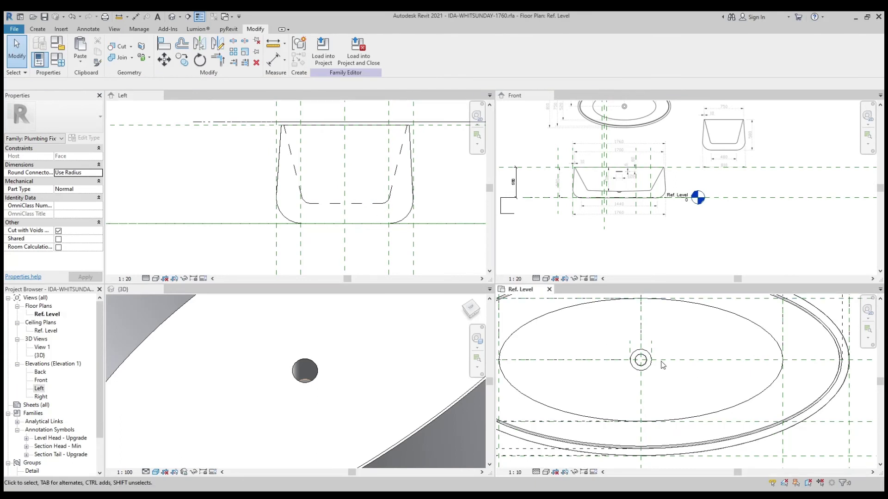
scroll(333, 175, down, 2)
scroll(322, 164, down, 2)
scroll(338, 221, down, 2)
scroll(339, 221, up, 1)
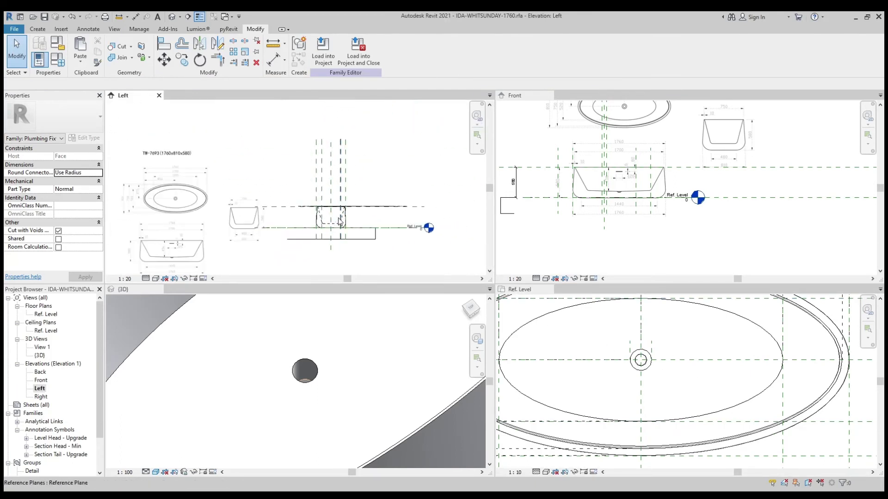
scroll(624, 373, up, 1)
scroll(629, 372, up, 1)
click(634, 367)
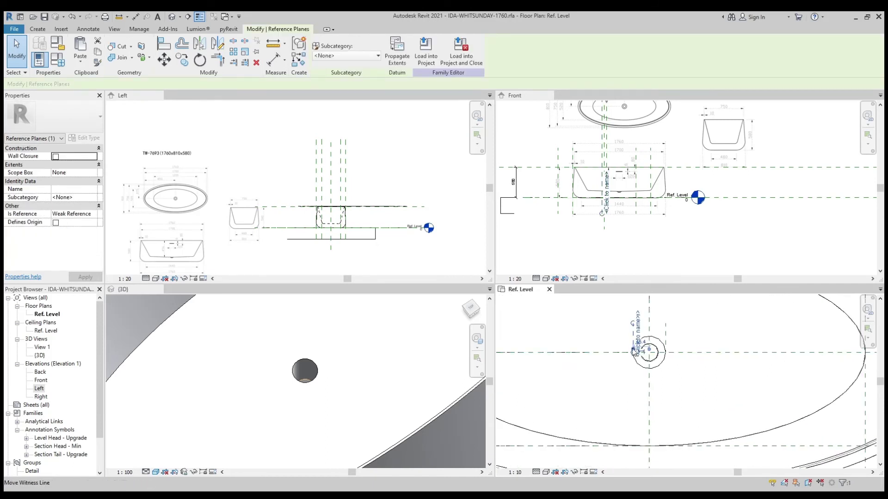
scroll(639, 351, up, 2)
click(614, 318)
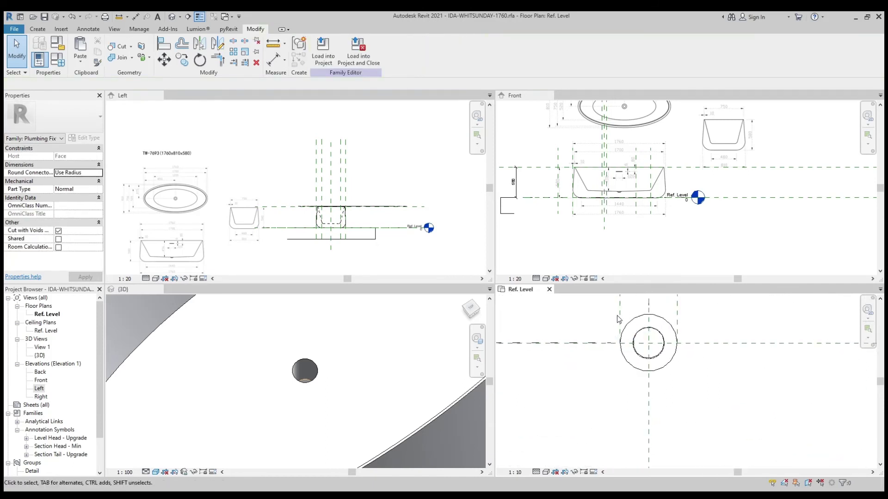
scroll(623, 324, up, 1)
click(619, 324)
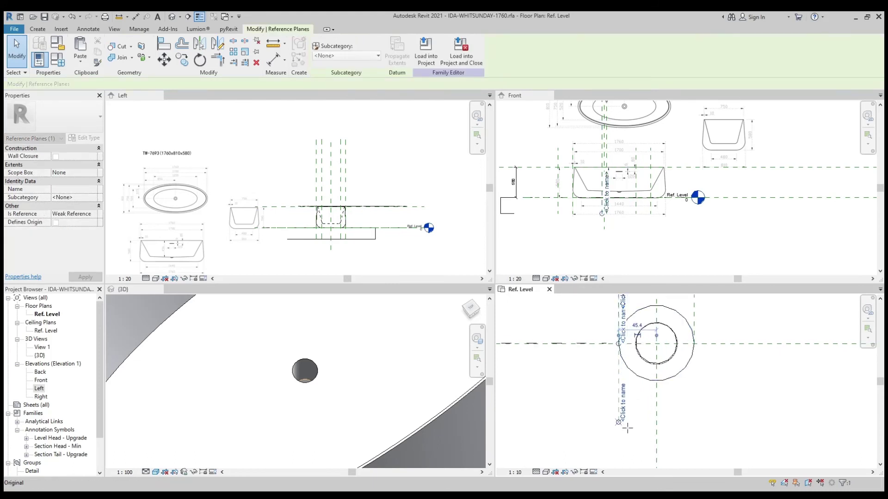
click(608, 189)
- Select the PDF underlay in the Front elevation and drag it toward the central reference planes
scroll(608, 189, up, 2)
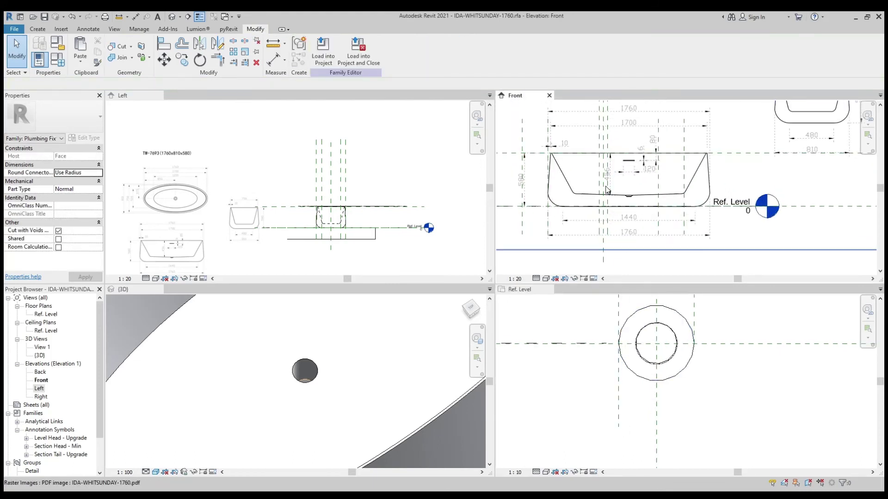
scroll(608, 189, up, 2)
scroll(611, 192, down, 2)
scroll(622, 200, down, 2)
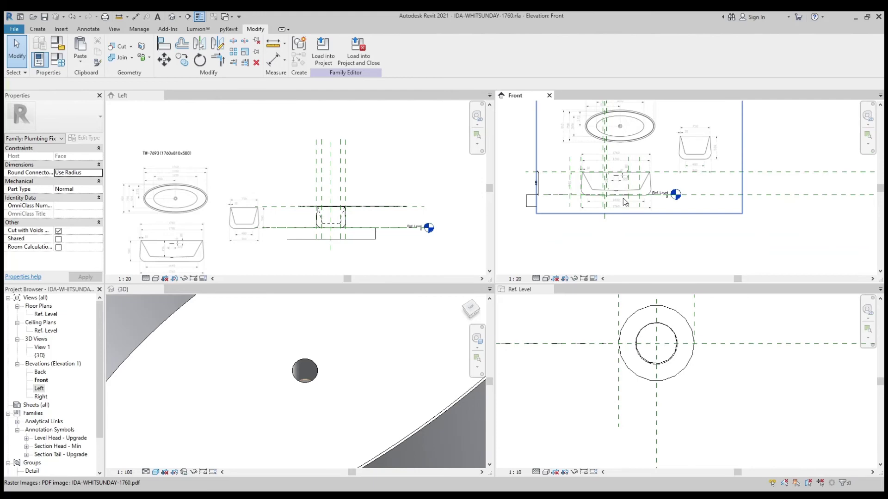
scroll(625, 202, down, 1)
scroll(625, 201, down, 1)
scroll(625, 201, down, 1)
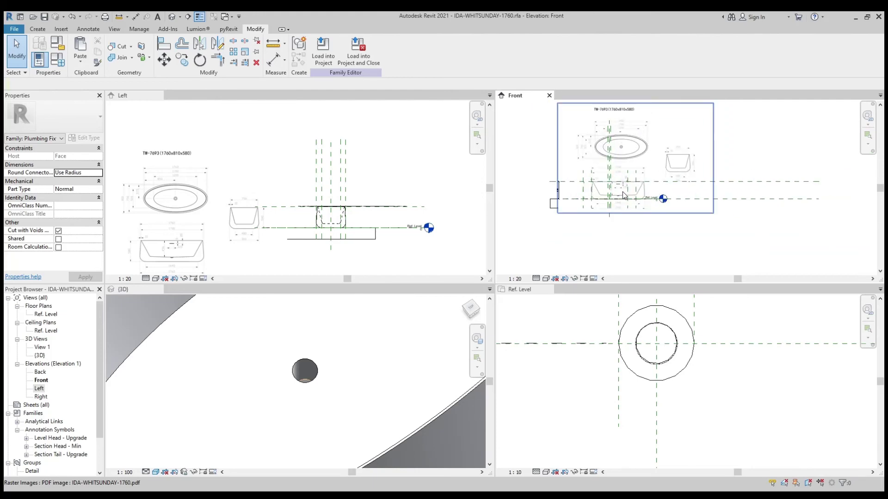
scroll(659, 357, down, 1)
click(659, 356)
scroll(659, 357, down, 2)
scroll(660, 357, down, 2)
scroll(659, 357, down, 1)
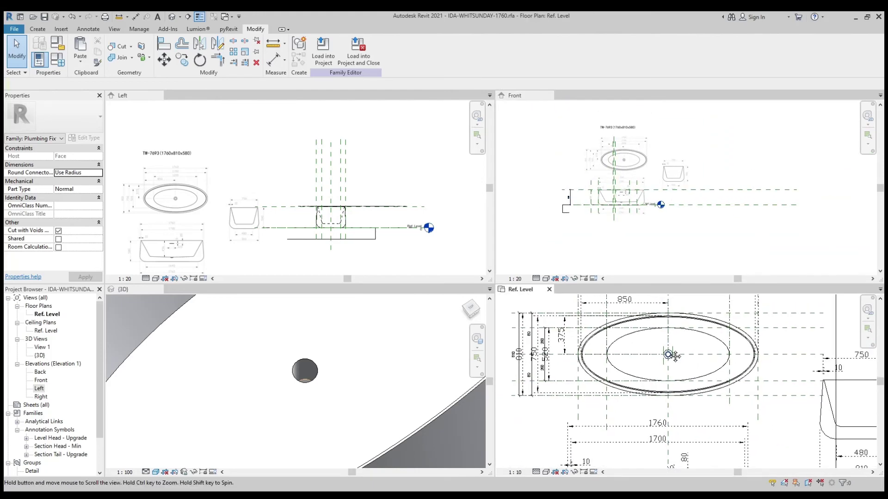
click(643, 163)
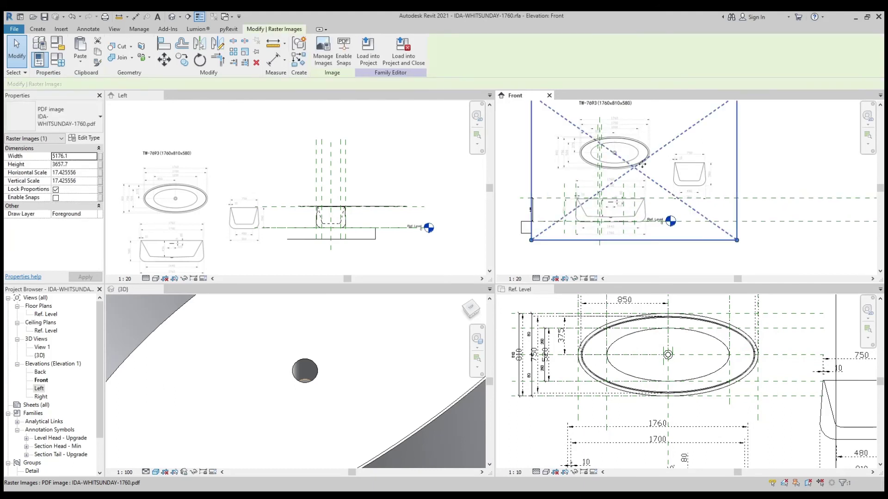
mouse_move(648, 166)
mouse_down()
mouse_move(745, 143)
mouse_move(635, 175)
mouse_up()
- Nudge the PDF underlay left twice so its drain sits between the planes, then deselect it
scroll(758, 145, up, 2)
scroll(763, 146, up, 2)
scroll(766, 146, up, 1)
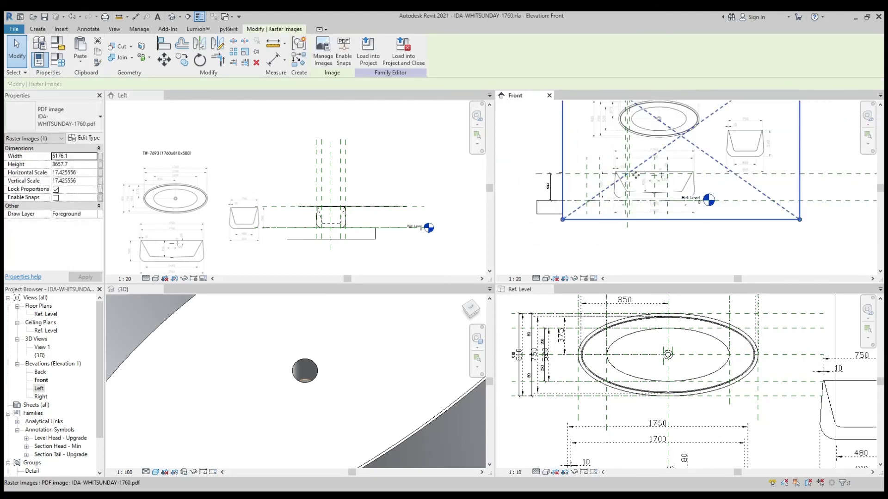
key(Left)
key(Left)
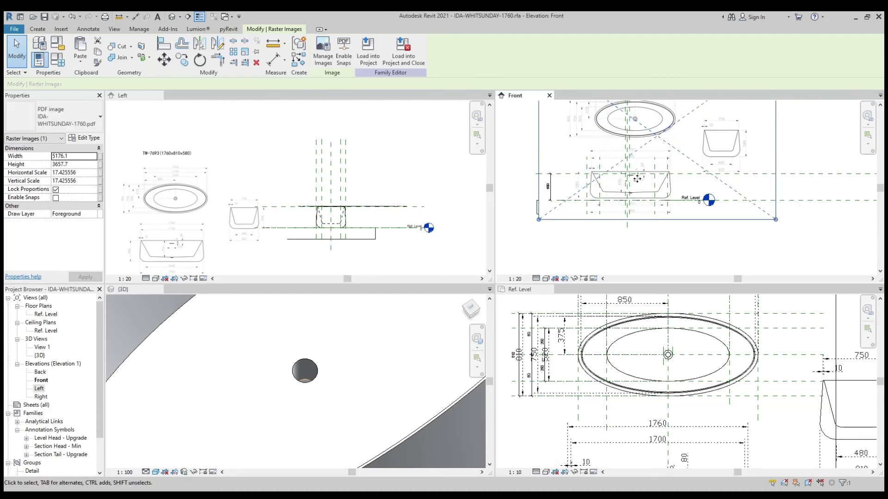
key(Left)
scroll(640, 183, up, 2)
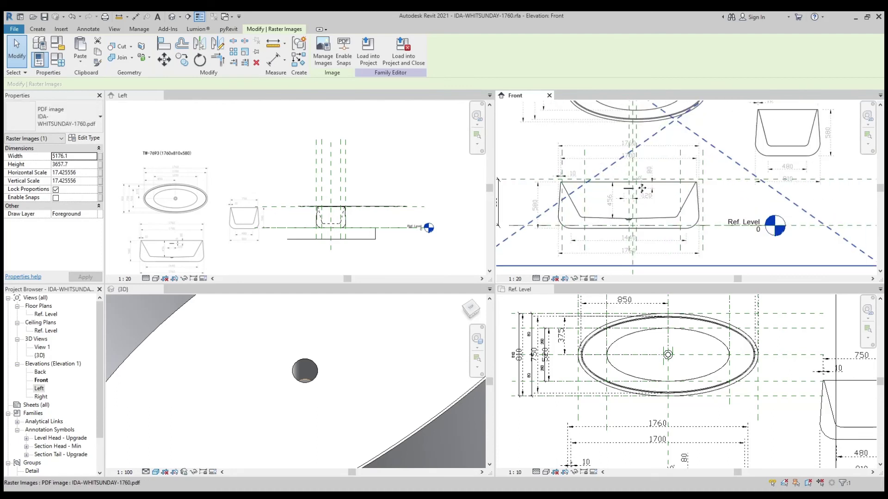
scroll(616, 178, up, 2)
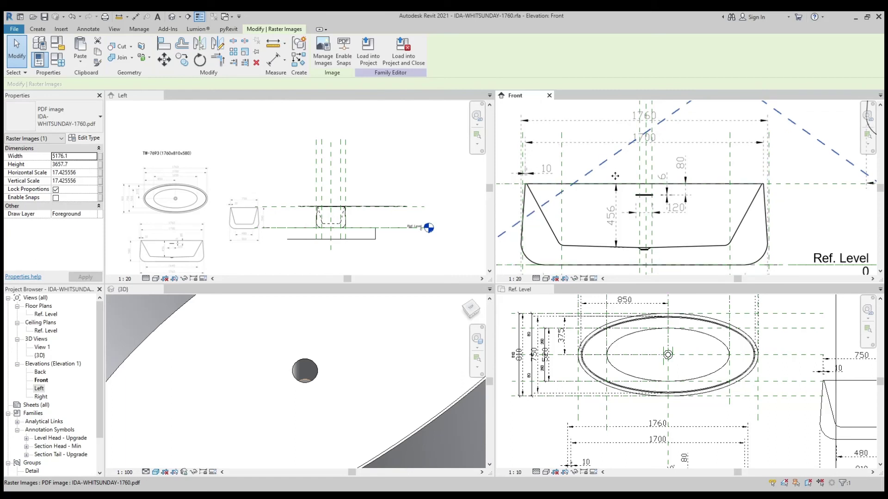
scroll(615, 176, down, 2)
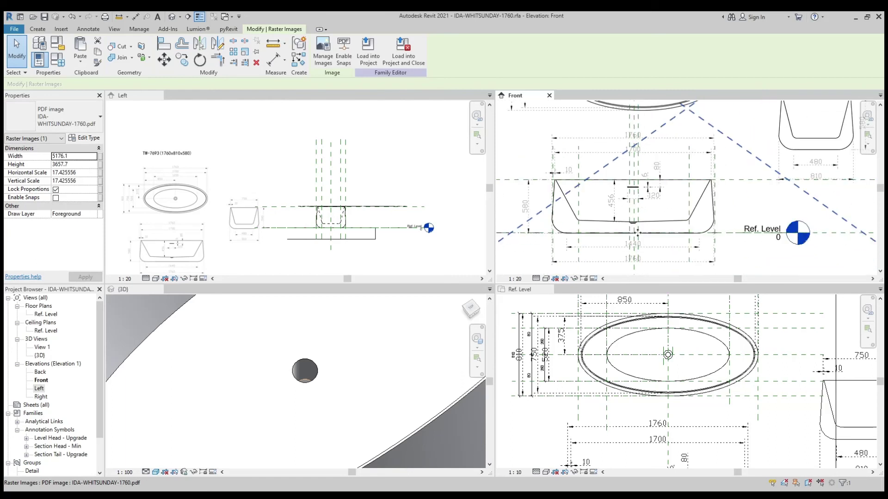
scroll(637, 231, up, 2)
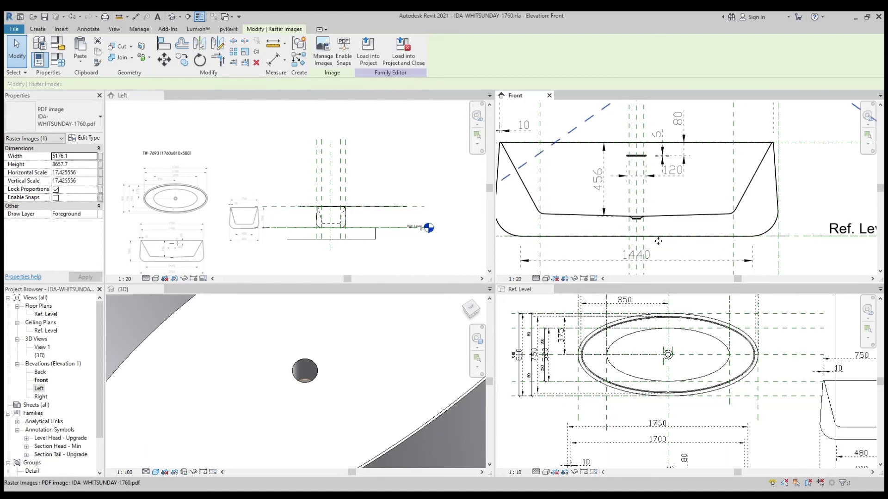
scroll(658, 241, down, 1)
key(Escape)
scroll(628, 243, up, 2)
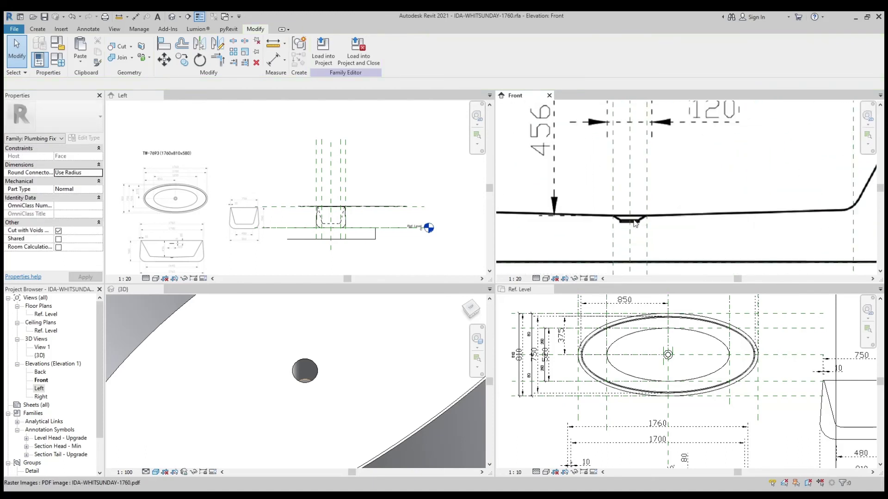
scroll(626, 244, up, 2)
click(38, 29)
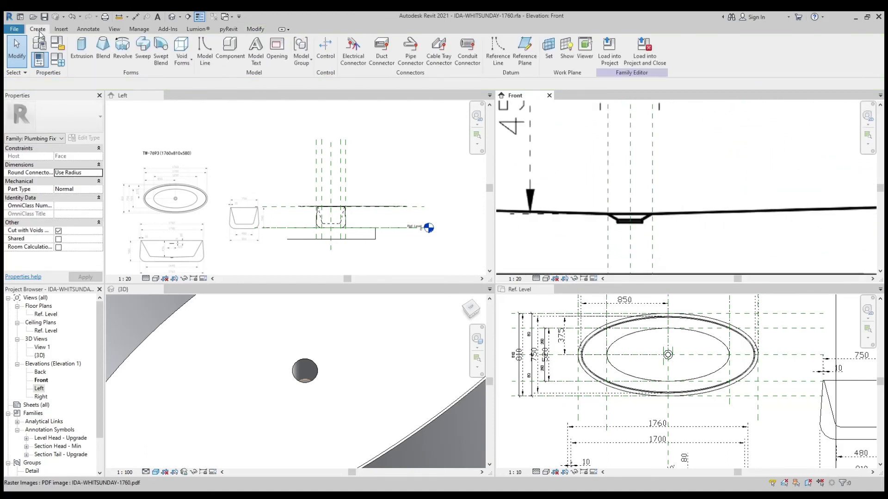
- Start a revolve and draw its axis line vertically on the central reference plane
click(123, 48)
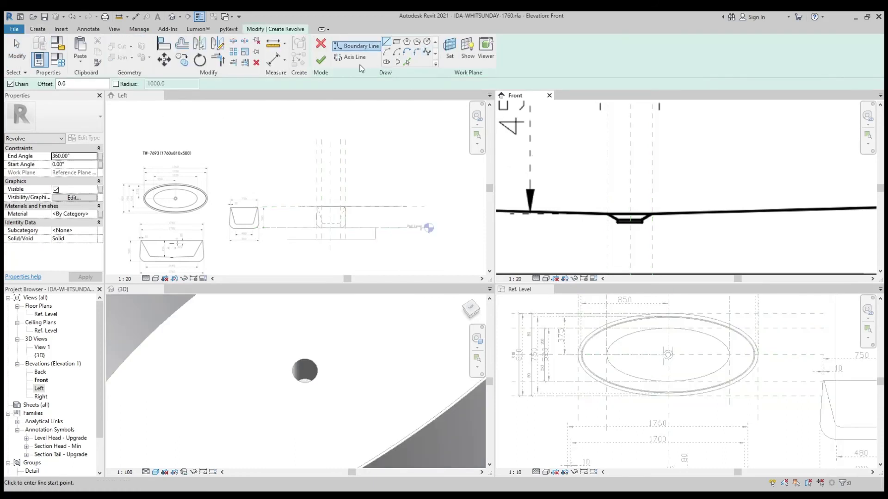
scroll(653, 203, up, 2)
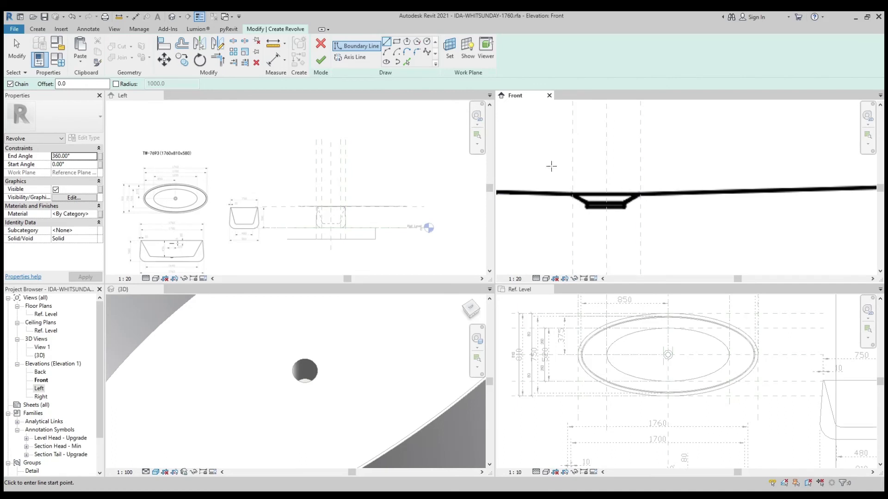
click(363, 58)
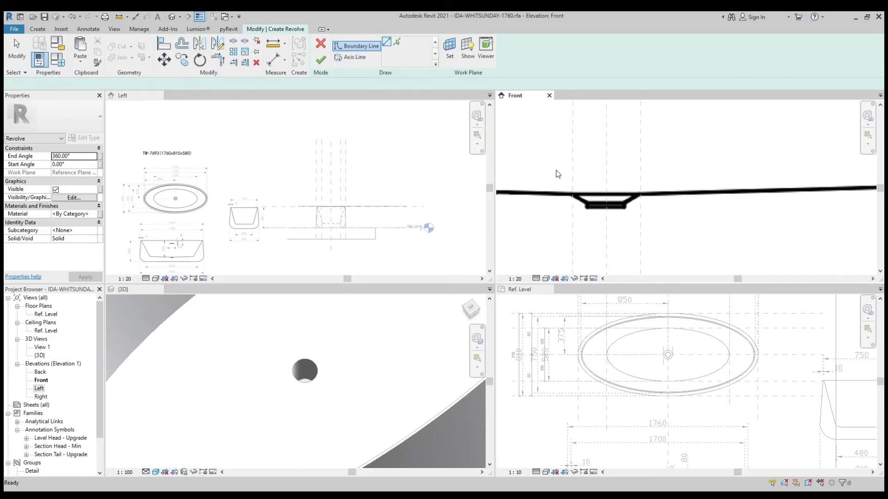
click(606, 183)
click(606, 228)
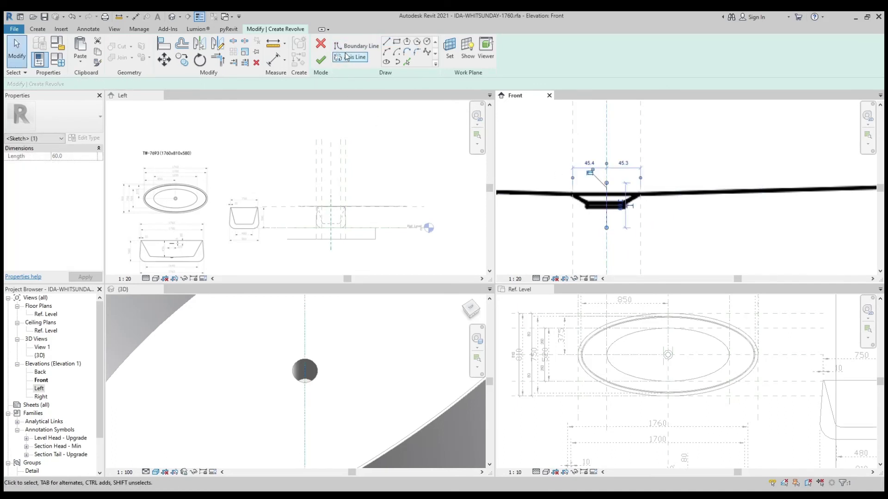
- Trace the closed drain-fitting profile with boundary lines over the PDF drain shape
click(358, 46)
scroll(557, 184, up, 2)
scroll(556, 184, up, 1)
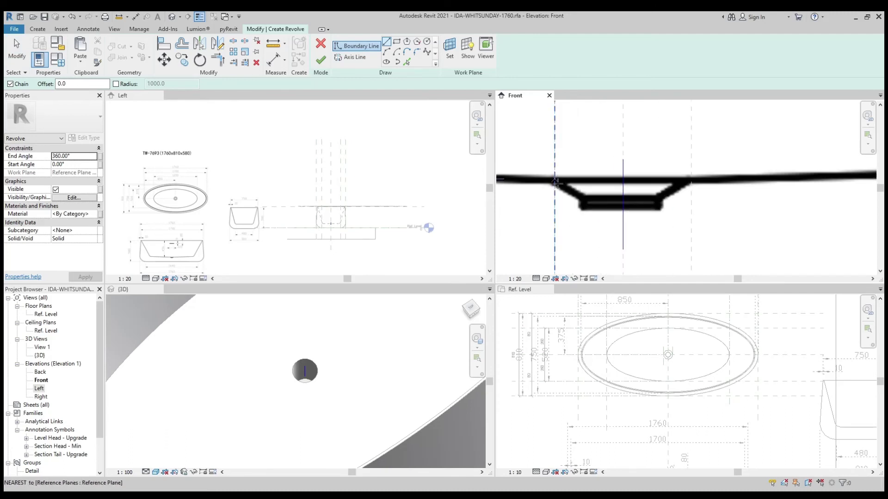
click(558, 183)
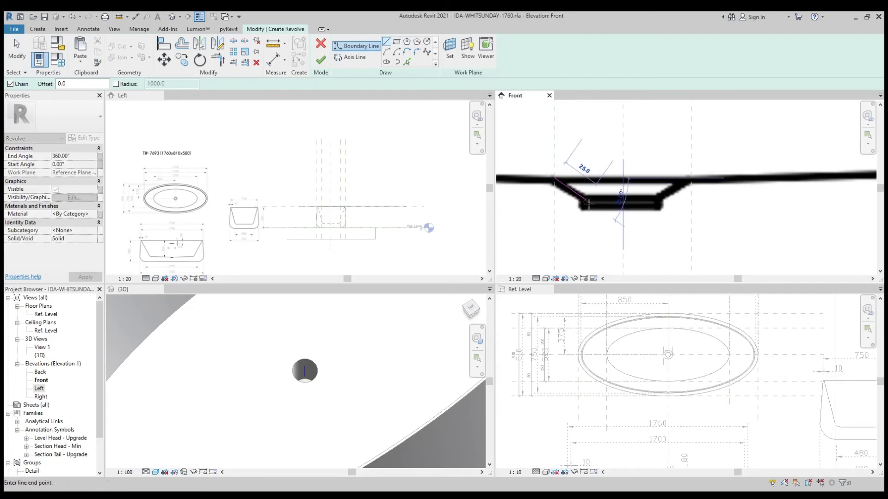
click(589, 214)
click(585, 208)
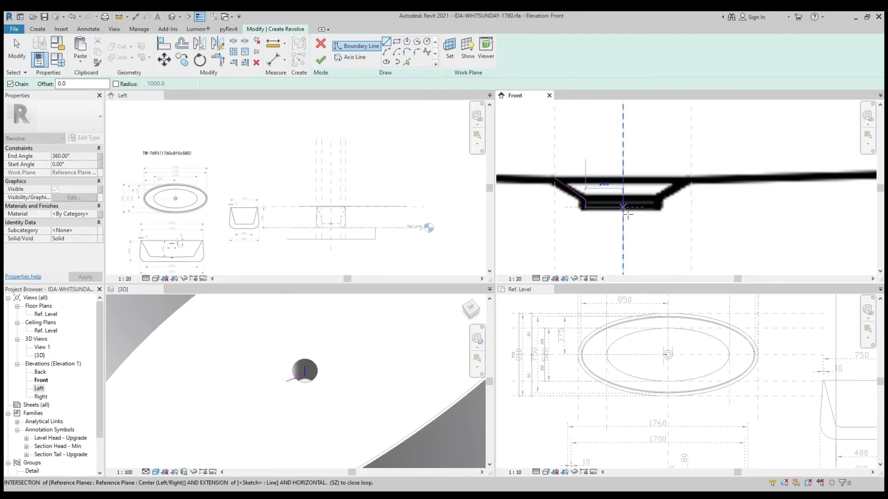
click(623, 207)
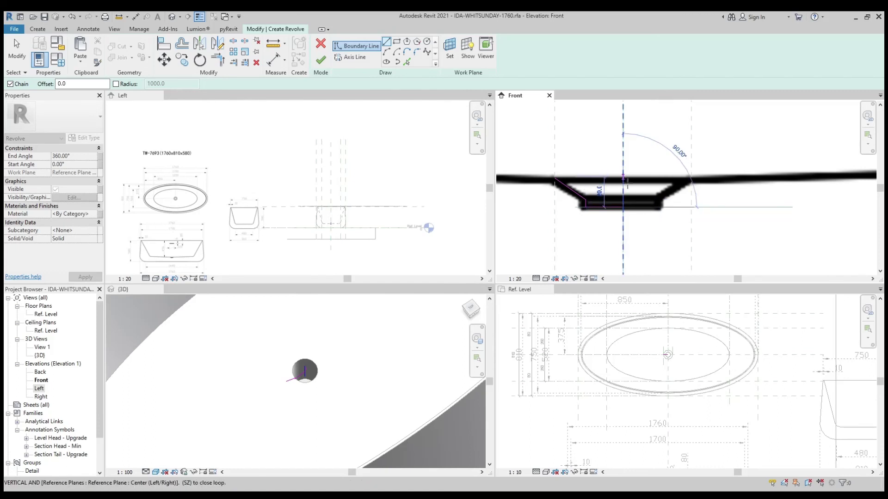
click(560, 183)
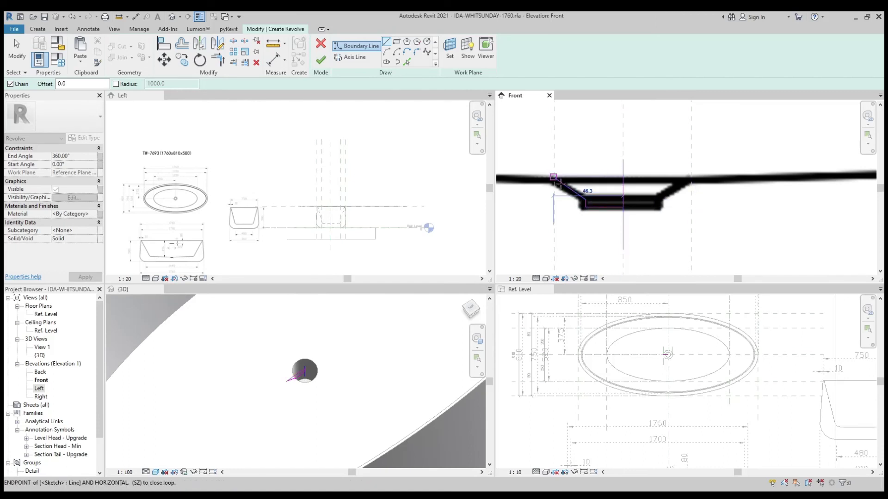
scroll(558, 183, down, 2)
- Finish the revolve and orbit the 3D view to inspect the drain fitting in the basin floor
click(323, 60)
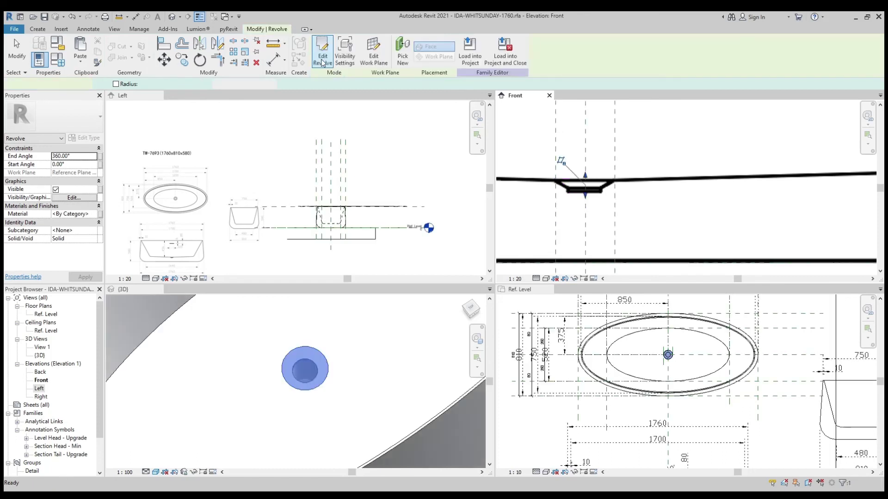
click(393, 384)
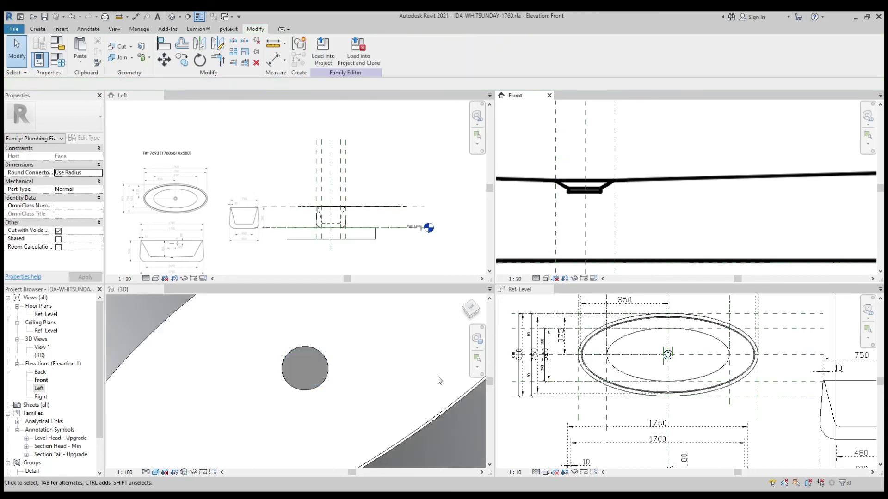
mouse_move(411, 387)
shift+middle_down()
mouse_move(388, 359)
mouse_move(375, 362)
shift+middle_up()
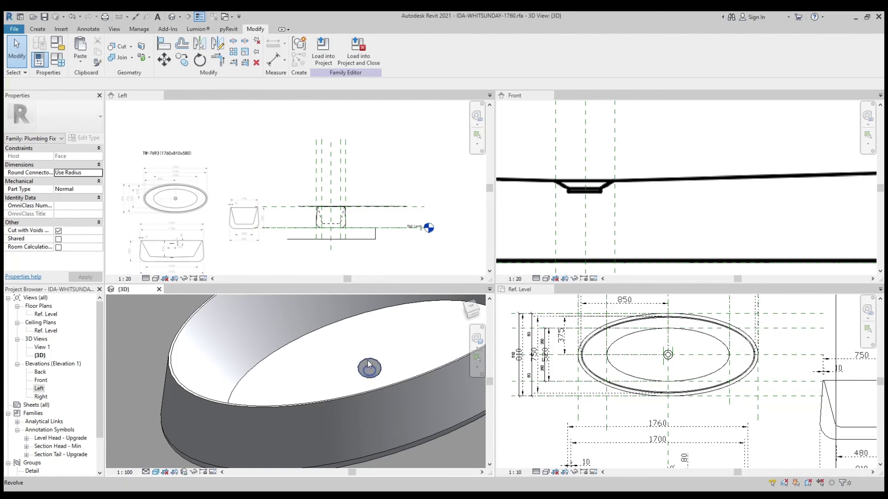
click(369, 366)
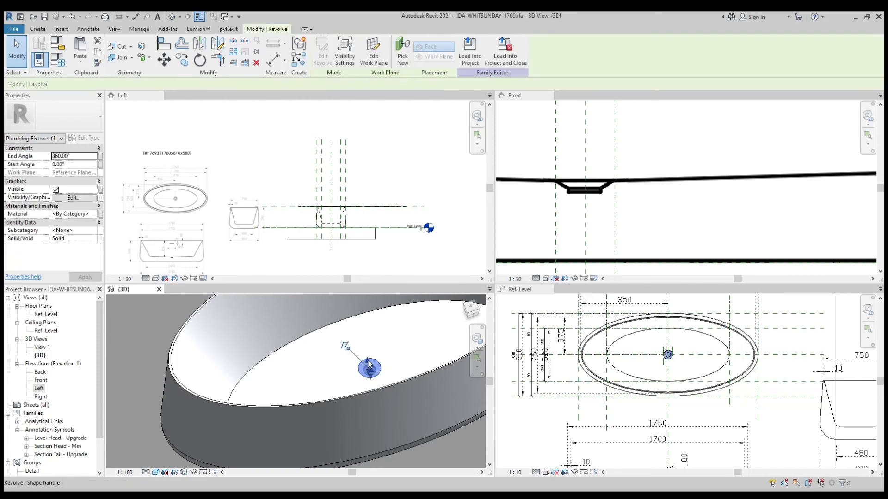
click(369, 365)
shift+middle_drag(369, 365, 404, 381)
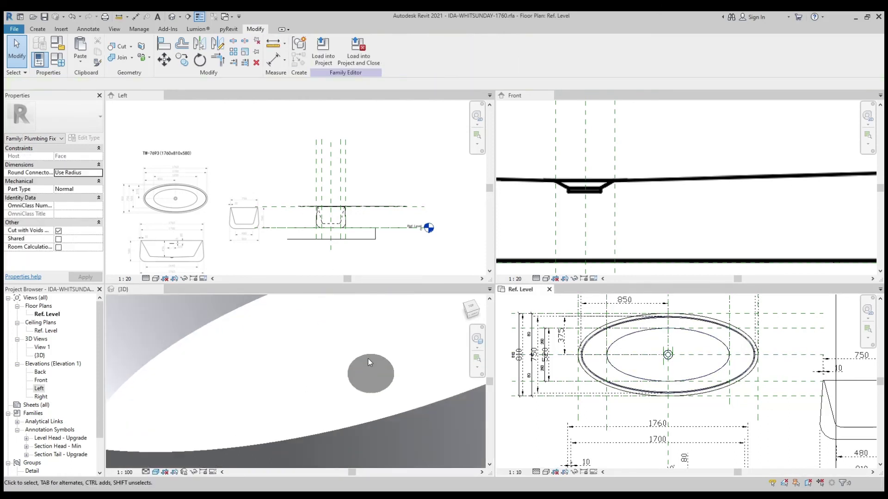
- Return to the Front elevation and bring up the form-creation tools
click(565, 191)
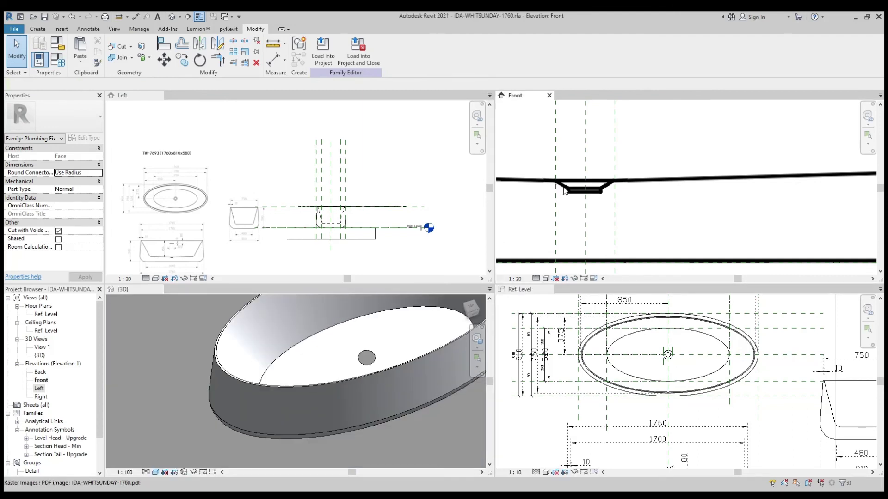
scroll(565, 191, down, 3)
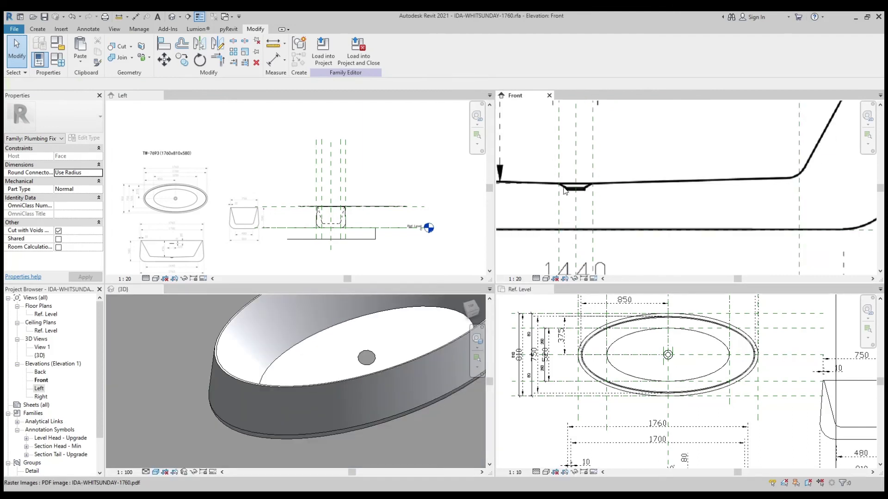
click(36, 29)
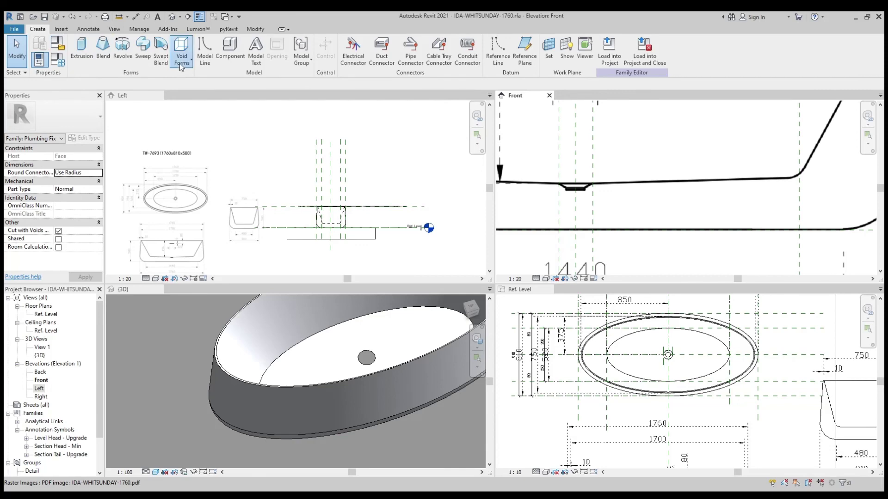
- Begin a void extrusion in the plan view, then cancel it
click(199, 86)
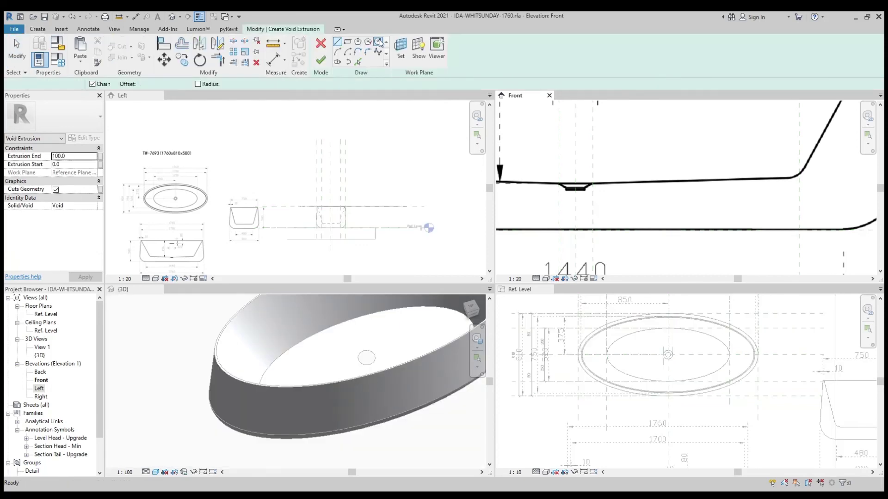
click(670, 353)
scroll(670, 353, up, 2)
scroll(679, 369, up, 2)
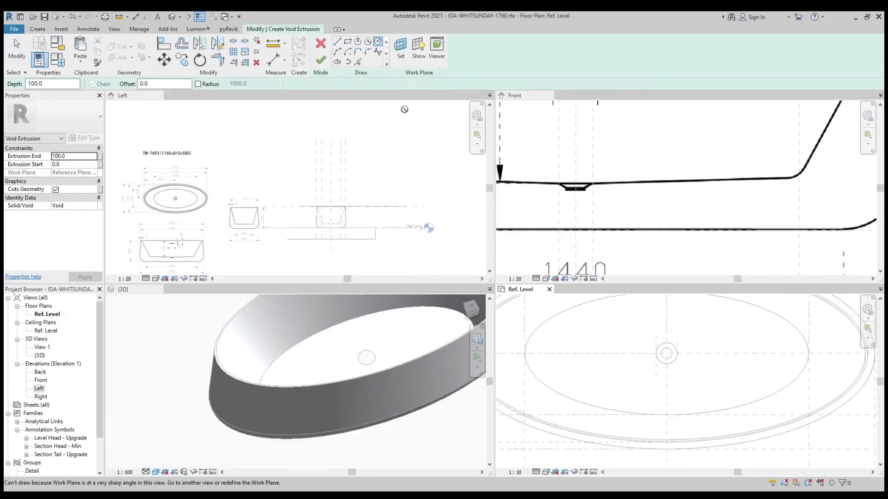
click(325, 44)
scroll(675, 416, down, 2)
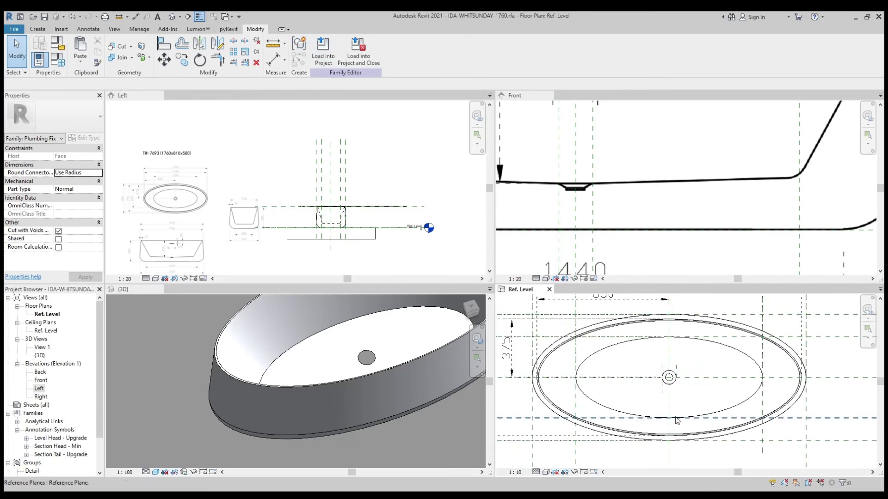
scroll(675, 416, down, 2)
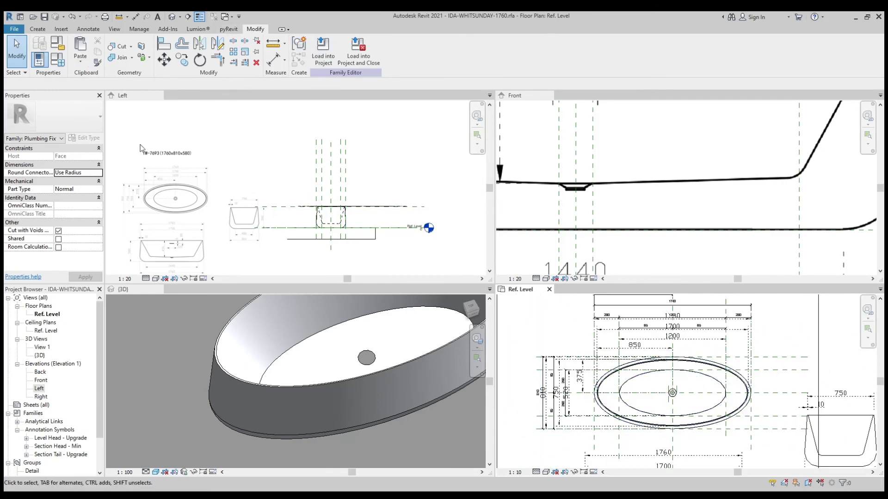
click(36, 29)
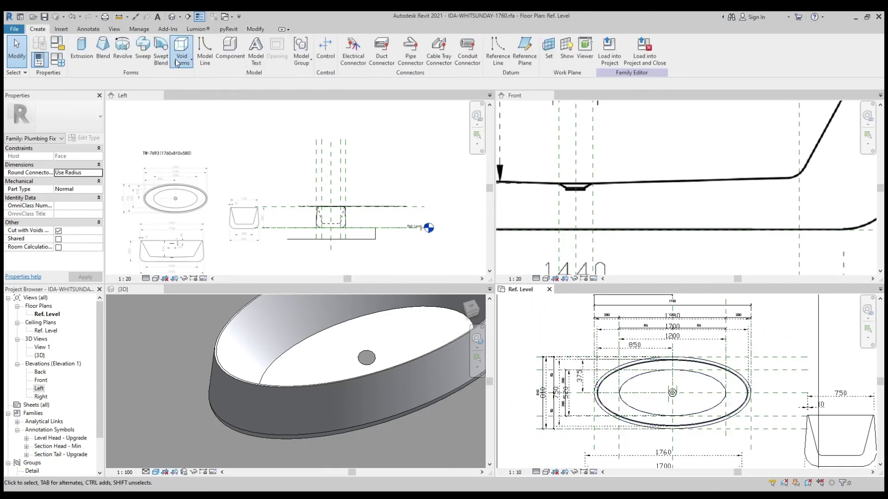
- Sketch a circular void extrusion centred on the drain in Ref. Level and finish it
click(216, 78)
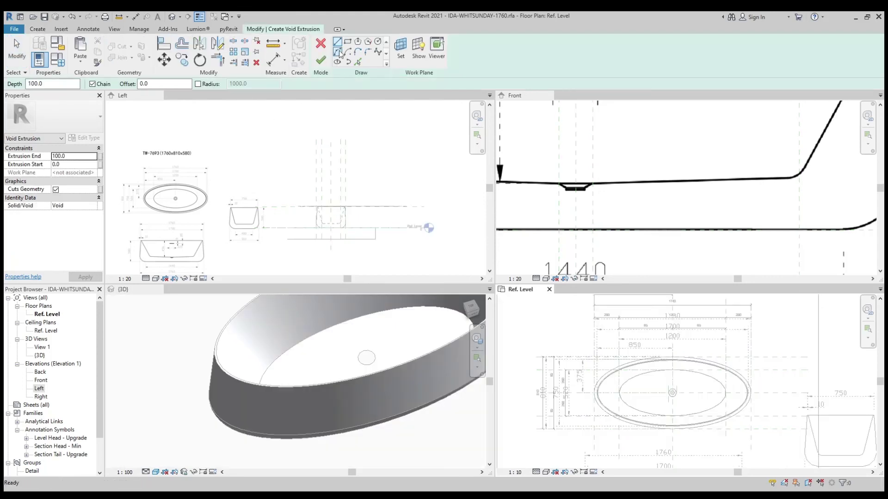
click(378, 42)
scroll(675, 412, up, 3)
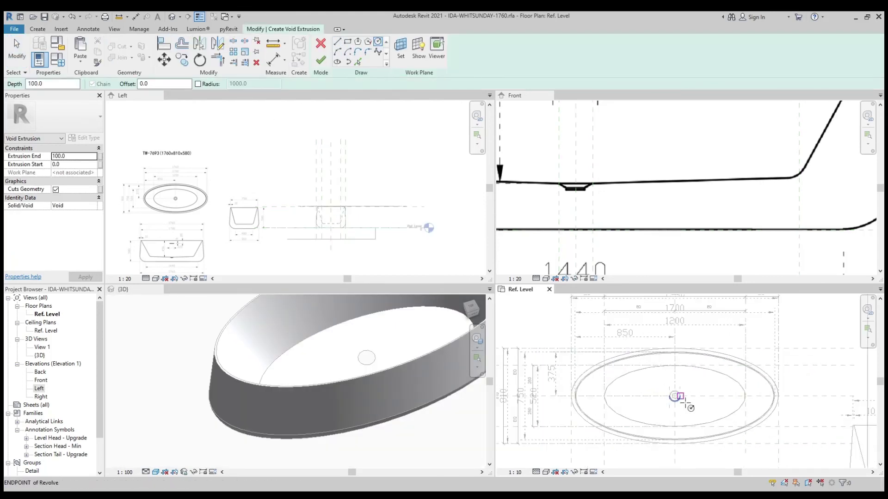
scroll(668, 410, up, 4)
click(663, 392)
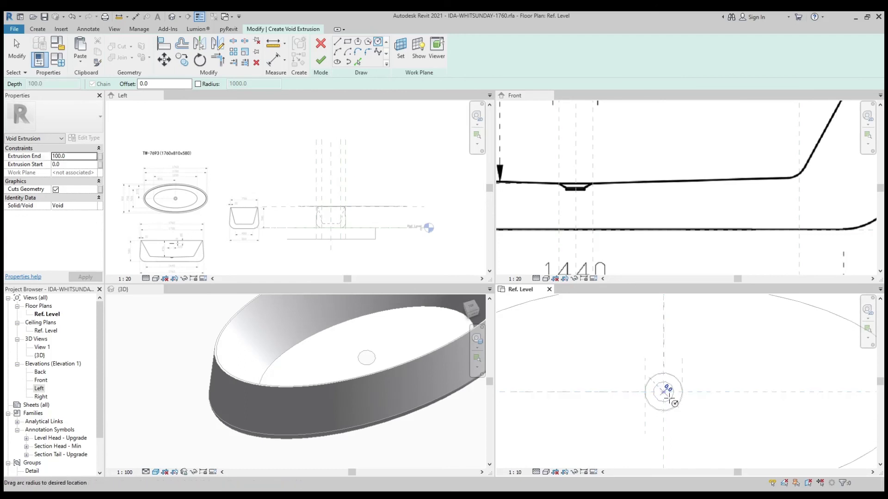
click(673, 388)
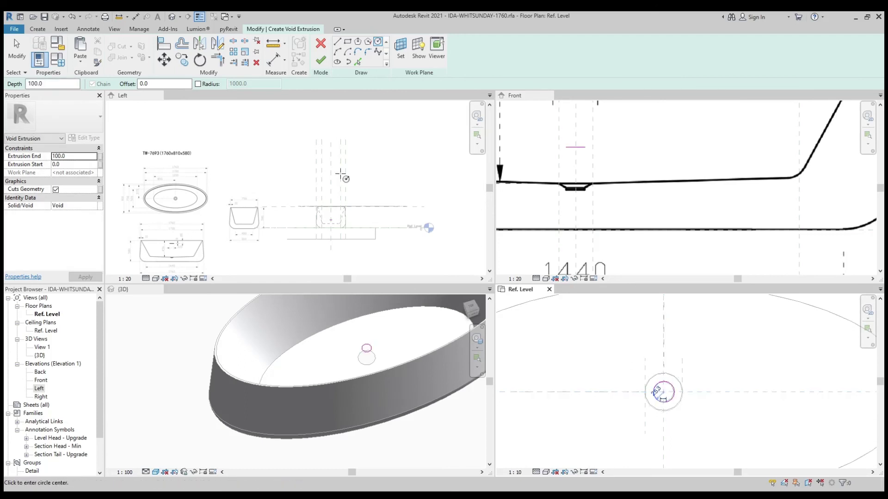
click(319, 60)
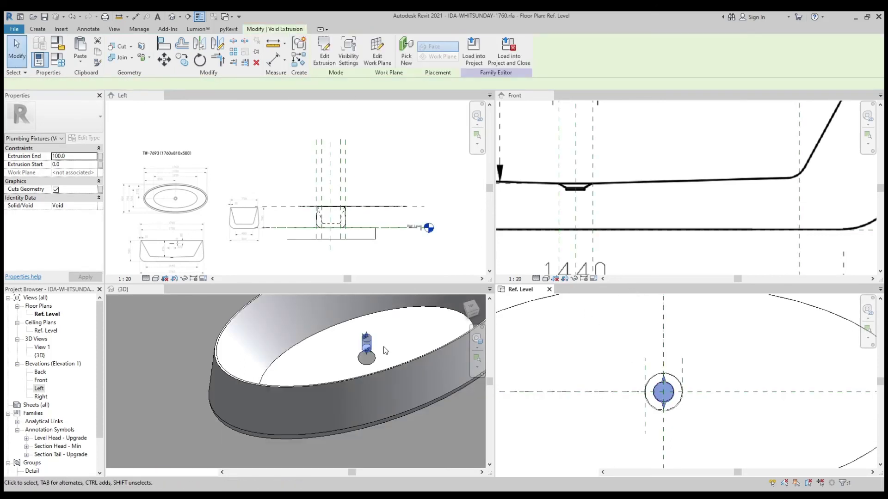
- Drag the void's ends in Front elevation to make it 160 deep, ending at -63.1
click(573, 167)
drag(571, 167, 570, 234)
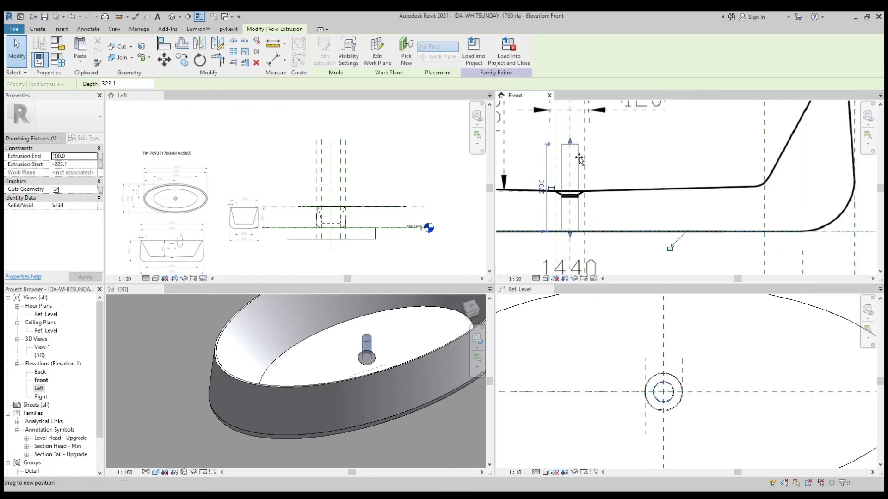
drag(580, 159, 578, 205)
- Use Cut Geometry in 3D to cut the drain hole with the void, then select the drain fitting
click(390, 439)
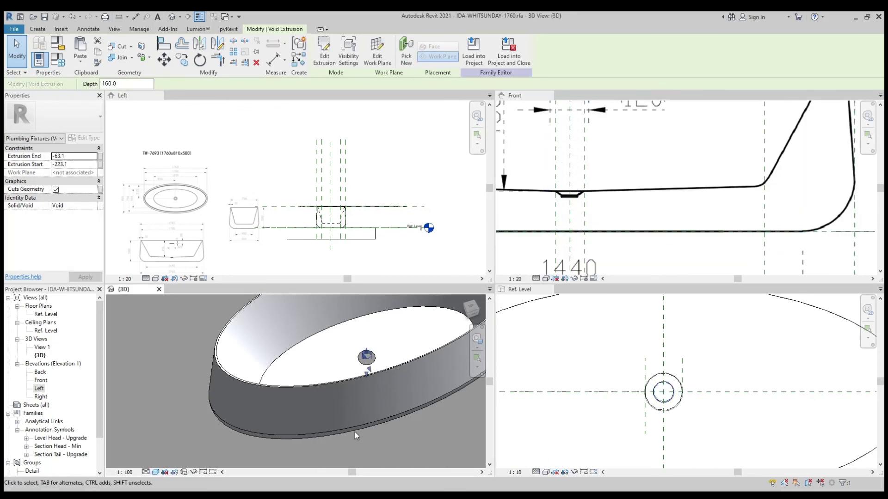
click(120, 46)
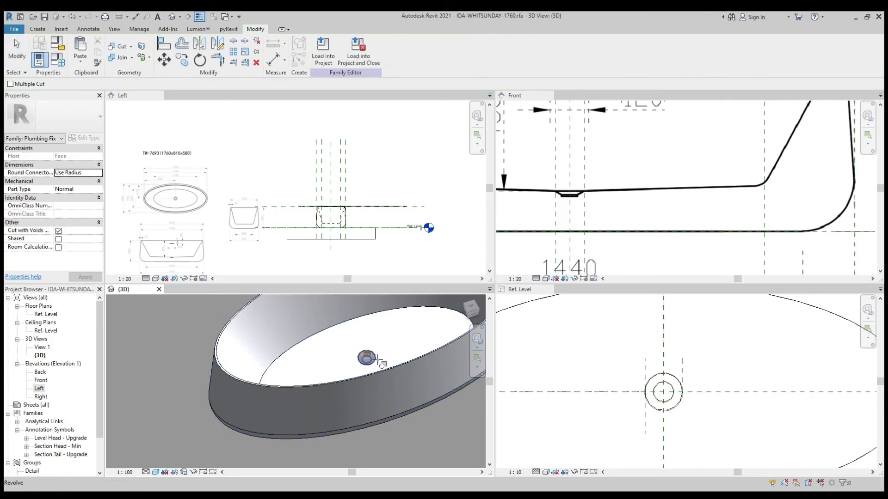
scroll(377, 360, up, 4)
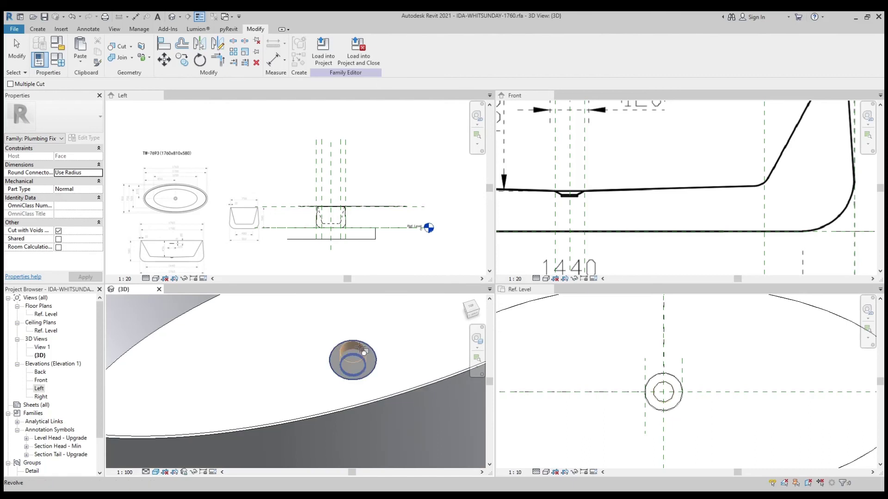
click(360, 347)
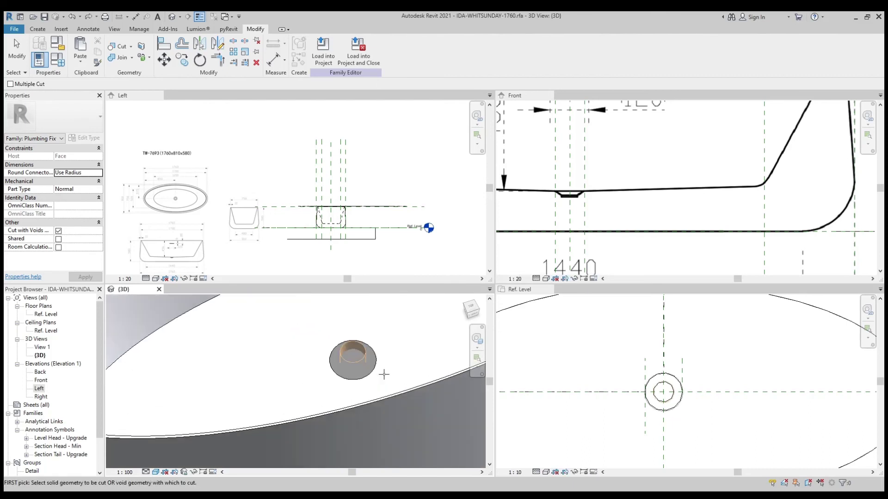
key(Escape)
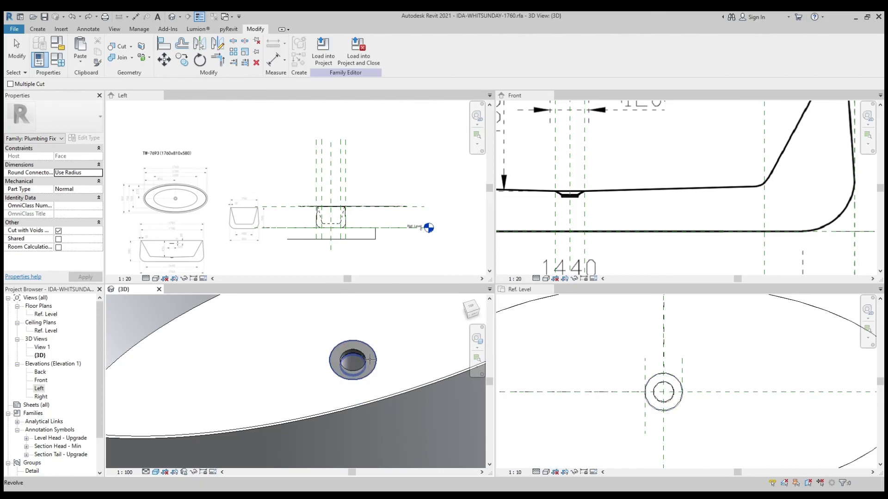
scroll(395, 359, down, 3)
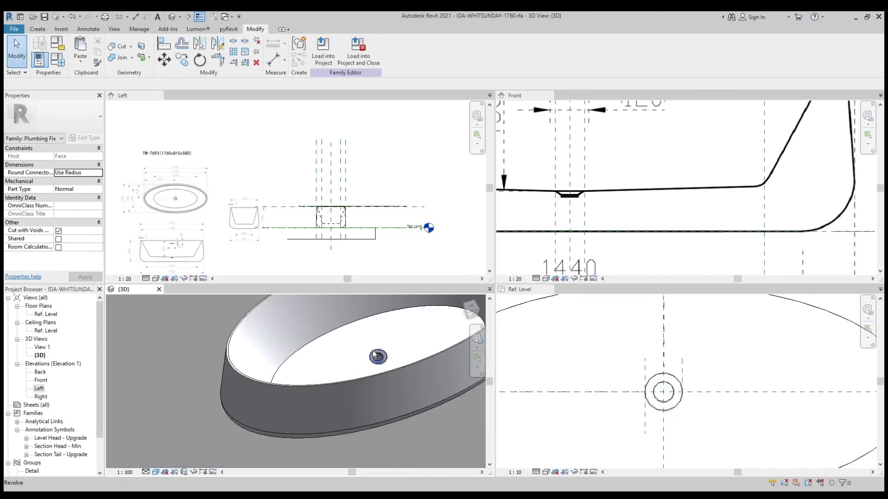
click(373, 355)
click(95, 215)
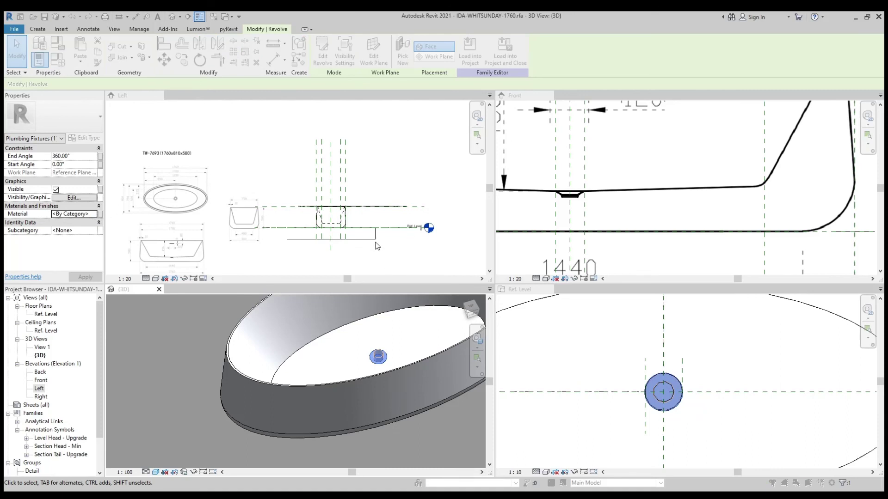
- Orbit the 3D view to check the drain fitting's Porcelain-White material from several sides
shift+middle_drag(351, 361, 242, 356)
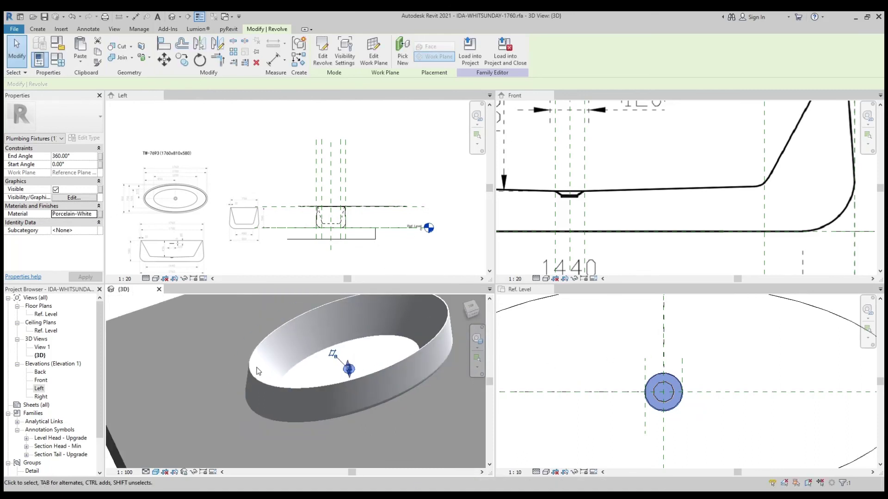
click(242, 356)
shift+middle_drag(345, 374, 346, 362)
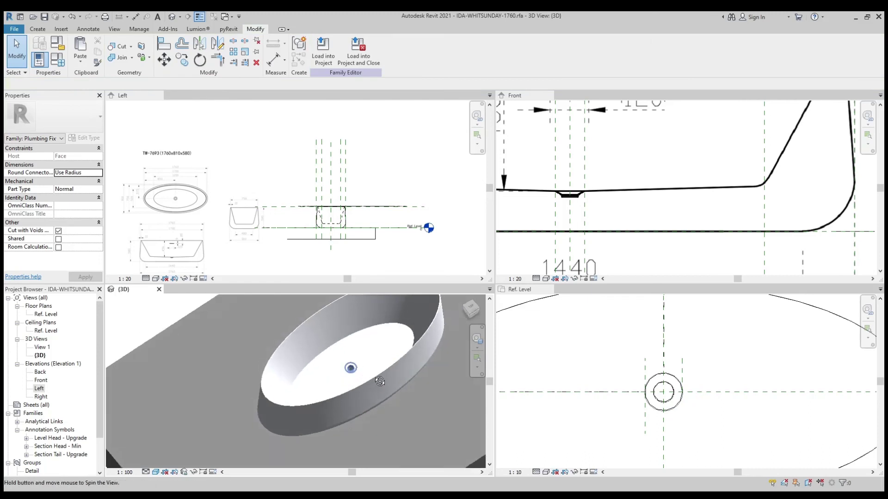
scroll(346, 363, up, 2)
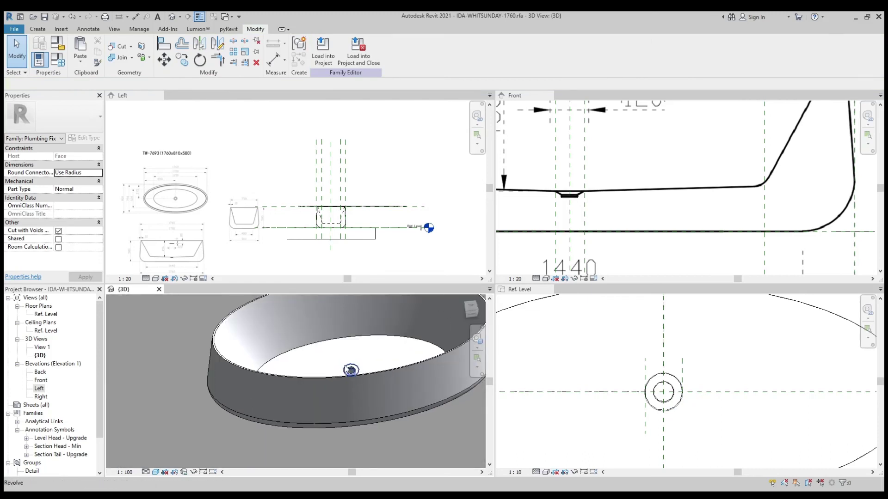
click(350, 370)
scroll(315, 208, up, 3)
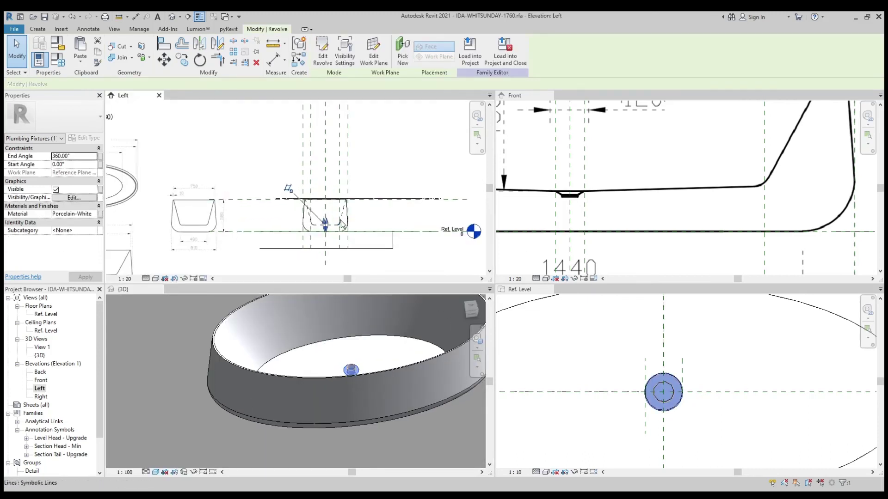
scroll(323, 238, up, 3)
scroll(565, 215, down, 3)
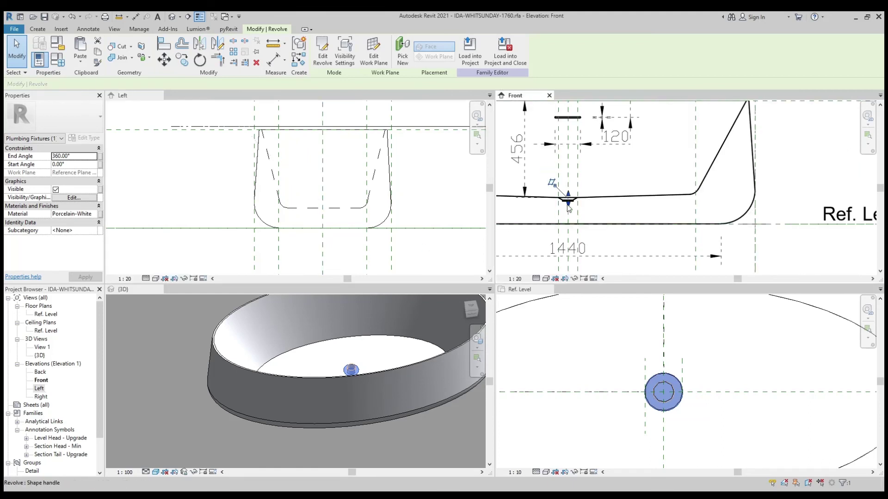
scroll(662, 379, down, 2)
mouse_move(306, 406)
shift+middle_down()
mouse_move(350, 404)
mouse_move(359, 371)
mouse_move(292, 331)
mouse_move(259, 444)
mouse_move(248, 390)
shift+middle_up()
key(Escape)
scroll(358, 203, down, 5)
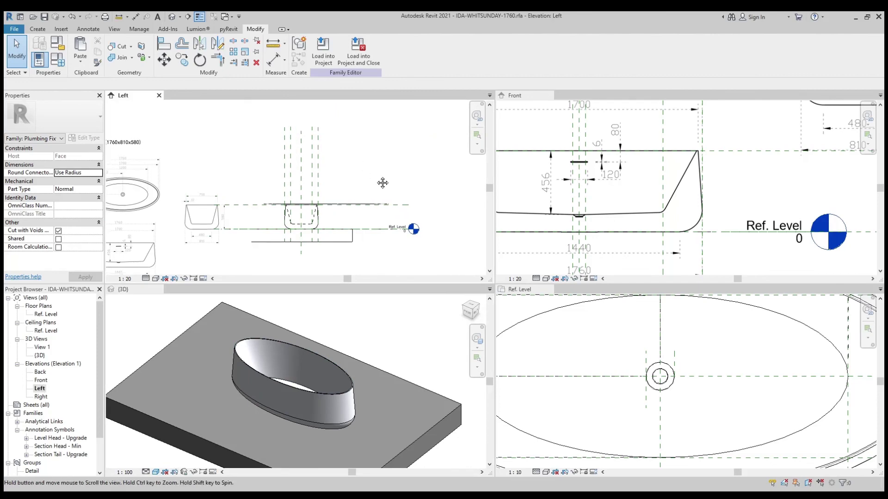
middle_drag(383, 182, 391, 129)
scroll(692, 179, down, 5)
middle_drag(692, 180, 734, 208)
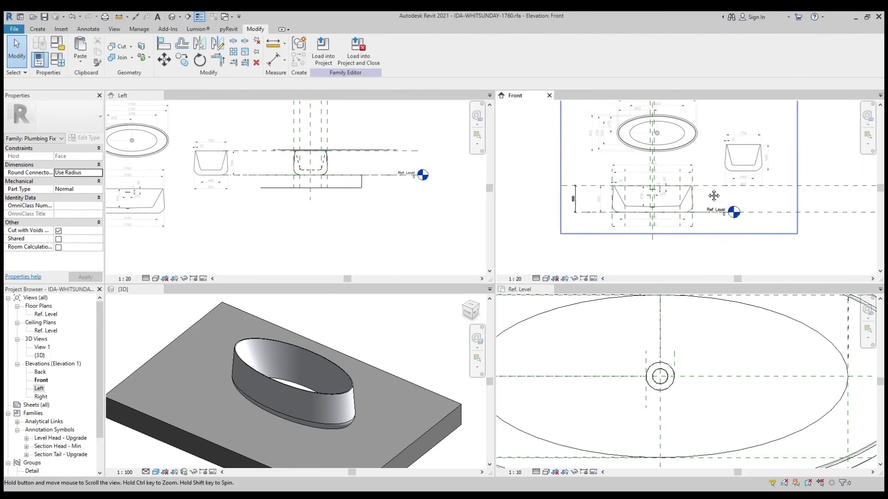
scroll(418, 354, down, 3)
scroll(613, 361, down, 5)
middle_drag(614, 361, 631, 368)
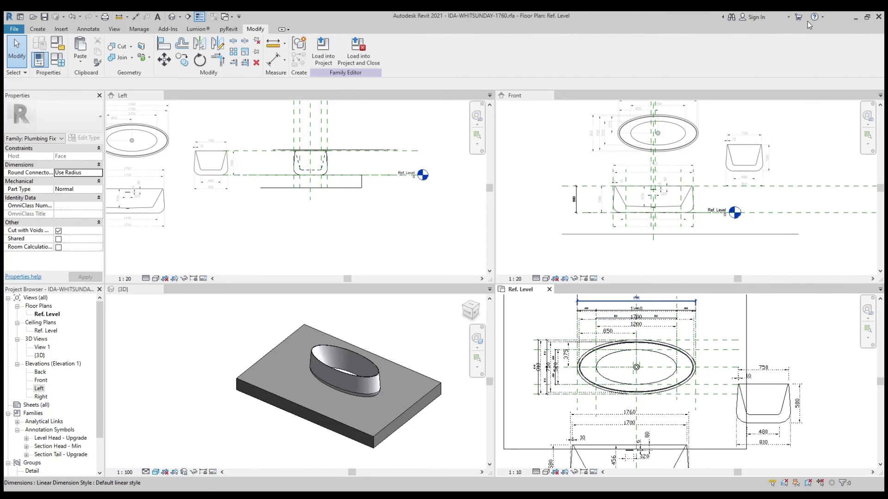
mouse_move(343, 407)
shift+middle_down()
mouse_move(382, 323)
mouse_move(454, 403)
mouse_move(398, 398)
mouse_move(462, 407)
shift+middle_up()
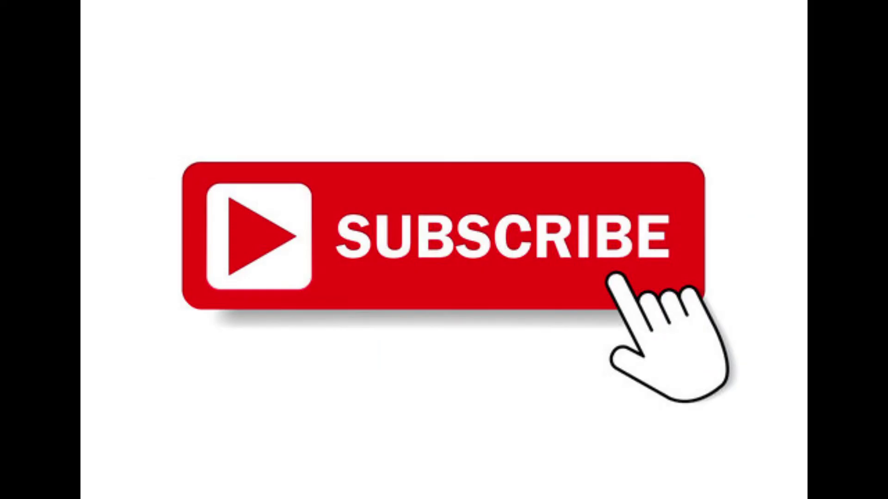